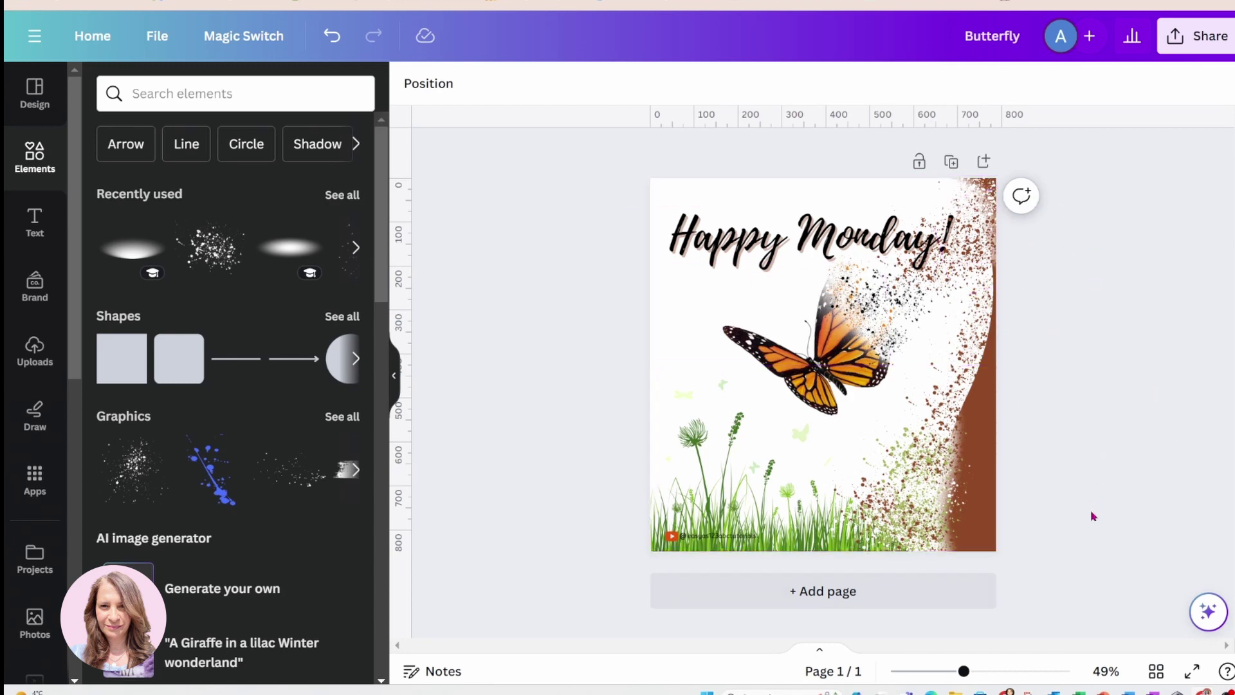
Step: Add a new page and place the monarch butterfly and a grass-and-flowers strip along its bottom
left_click(971, 600)
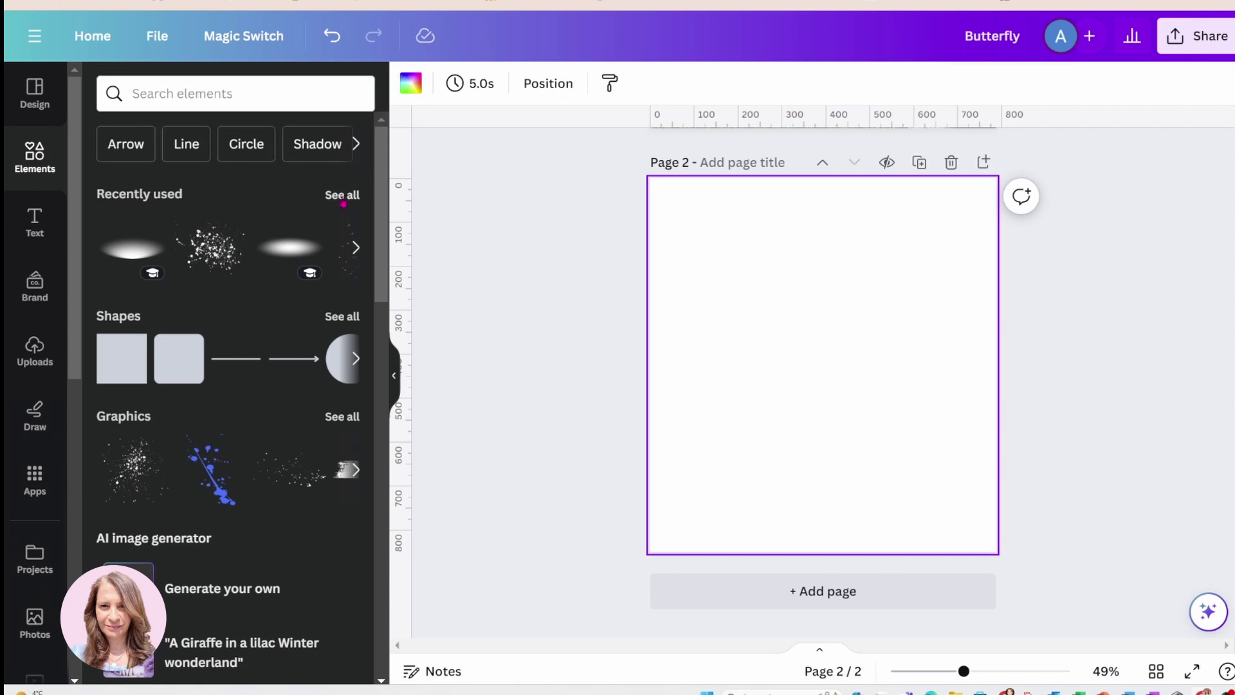
left_click(343, 195)
scroll(258, 386, "down", 10)
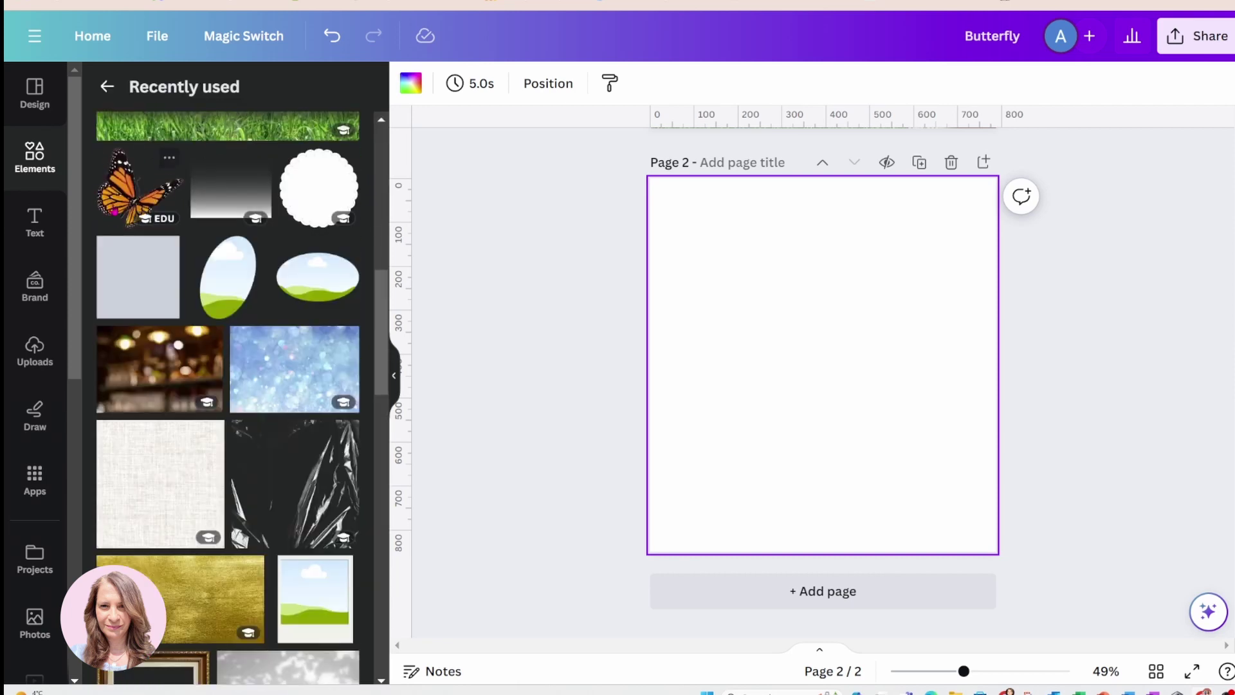
left_click(114, 211)
left_click_drag(814, 397, 826, 353)
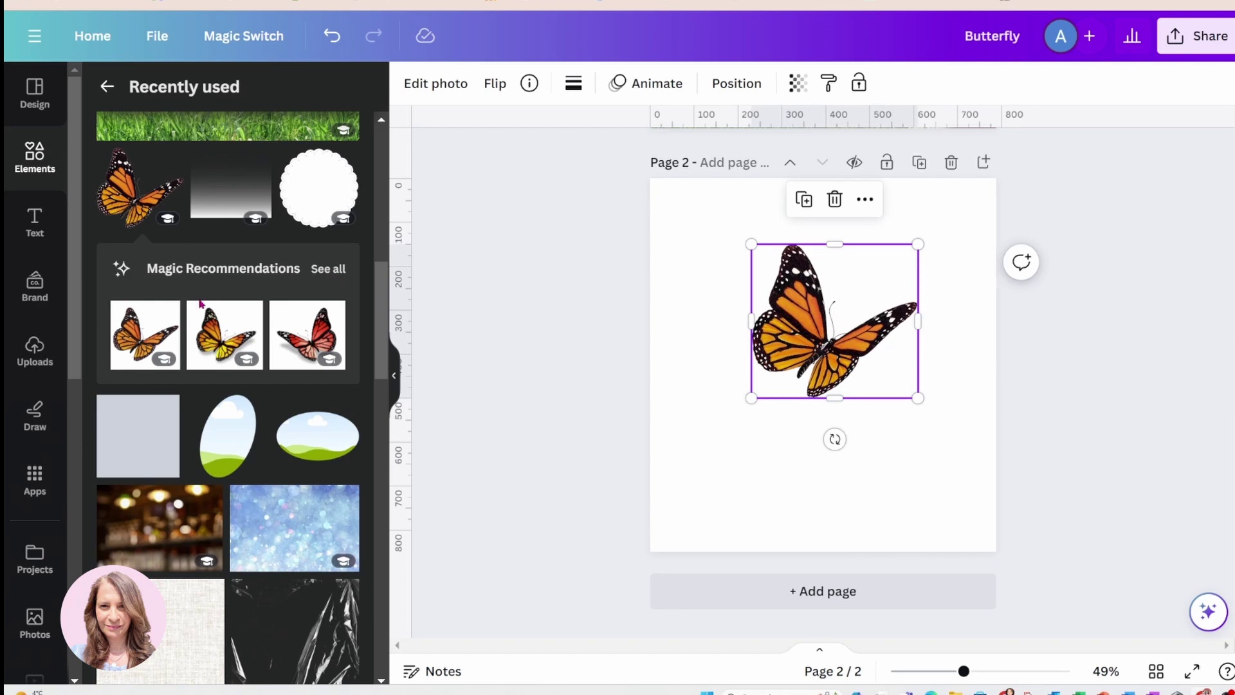
scroll(200, 304, "up", 8)
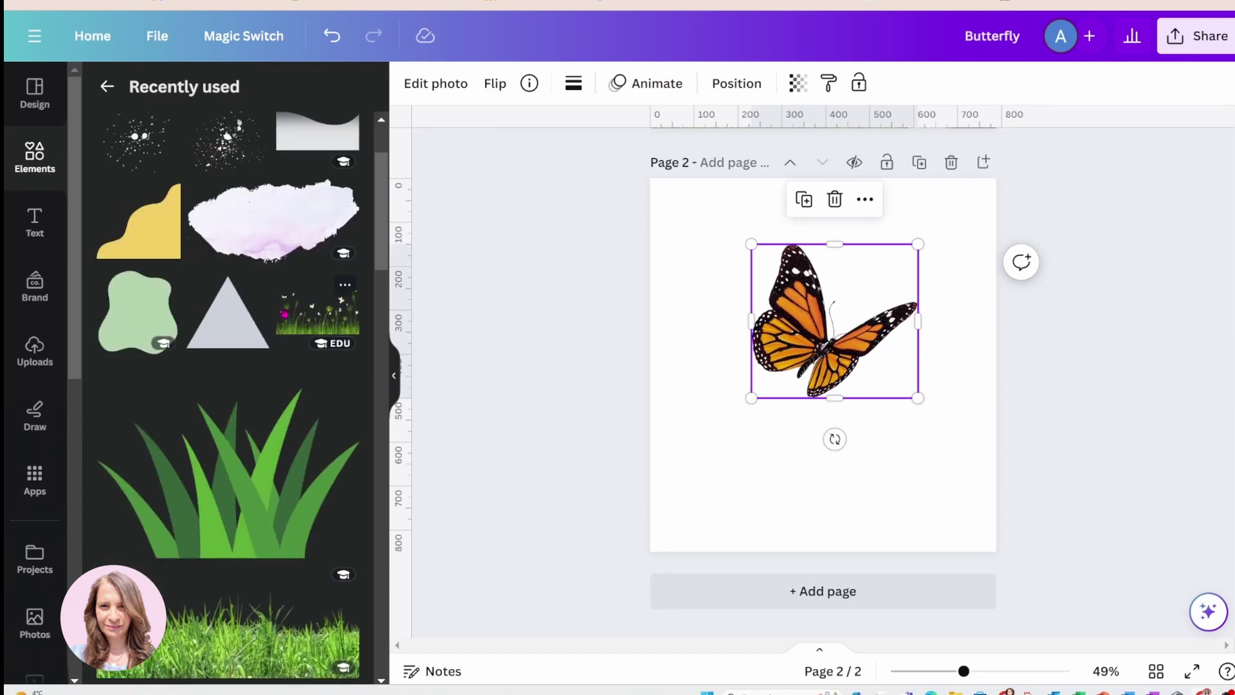
left_click(317, 312)
left_click_drag(897, 380, 897, 471)
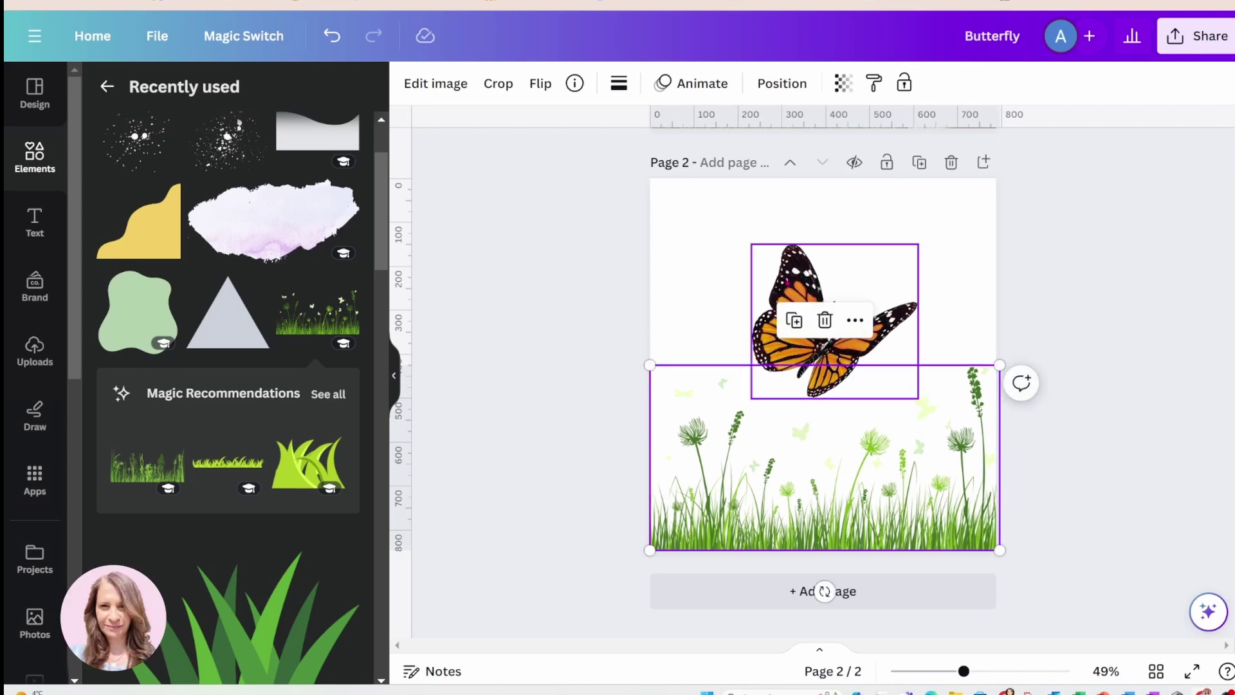
Step: Flip the butterfly horizontally and settle it just above the grass
left_click(779, 320)
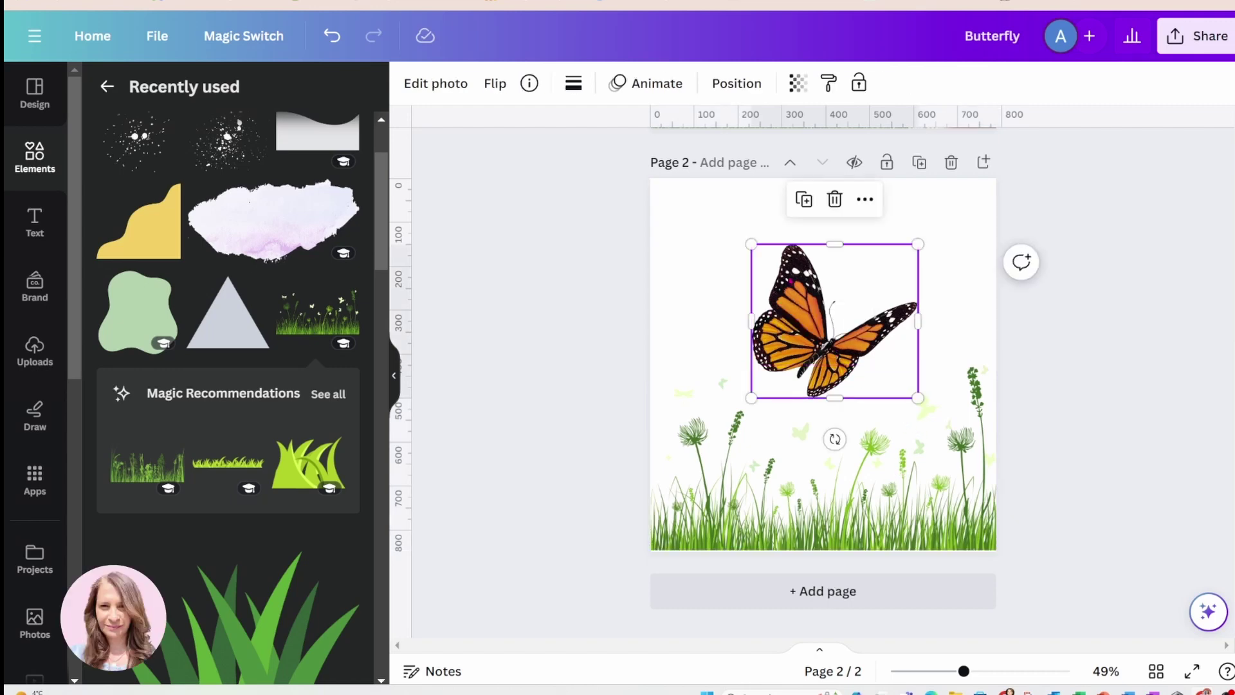
left_click(496, 84)
left_click(527, 132)
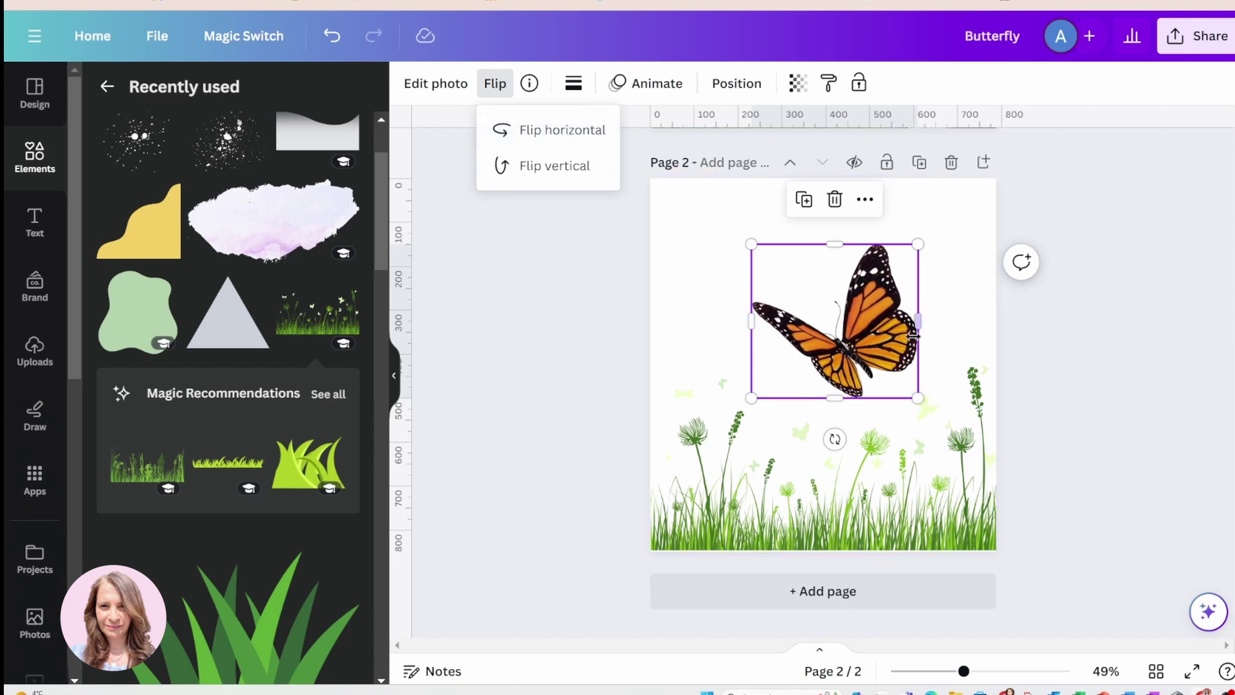
mouse_move(875, 341)
left_mouse_down()
mouse_move(855, 343)
mouse_move(868, 353)
left_mouse_up()
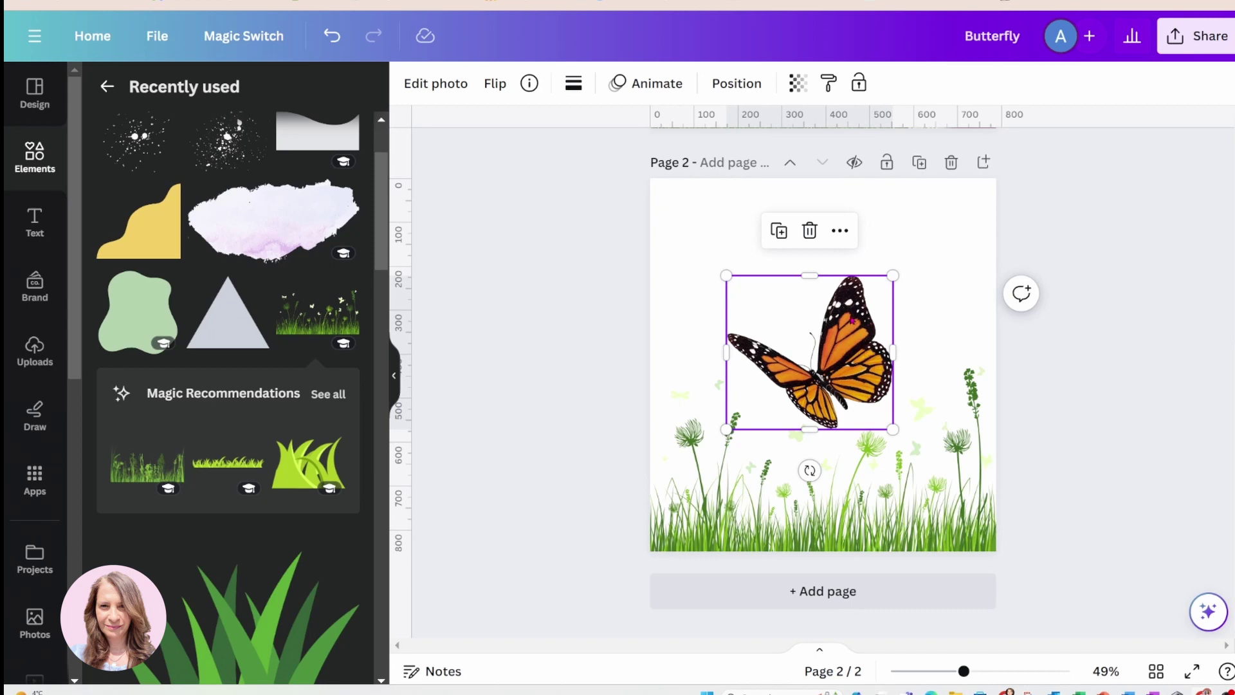
scroll(198, 200, "up", 2)
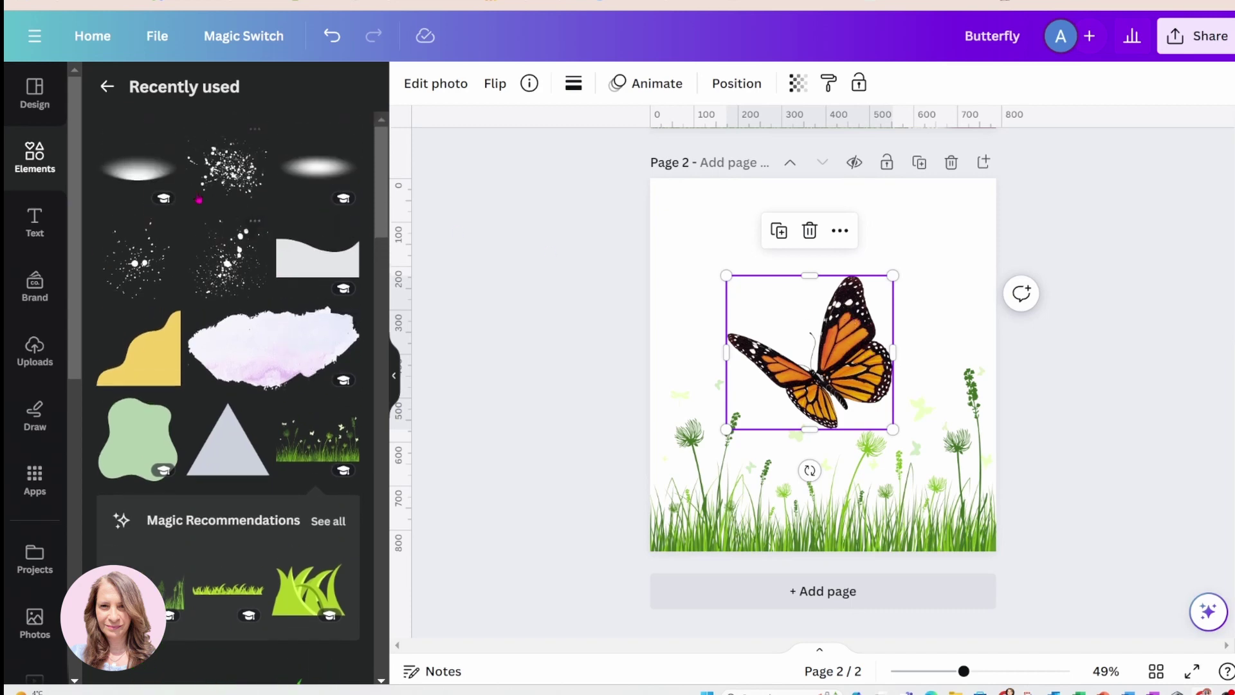
Step: Search elements for 'shadow' and add a soft grey and a darker shadow graphic
left_click(103, 95)
left_click(151, 97)
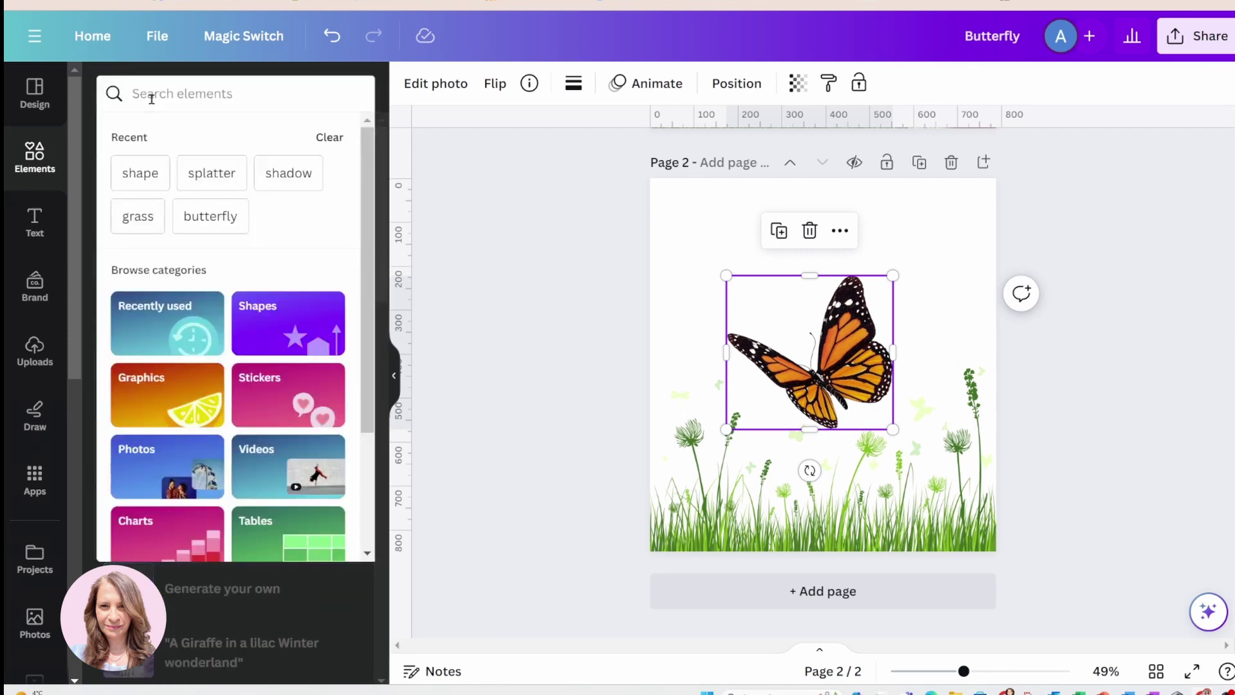
type("shadow")
key("Return")
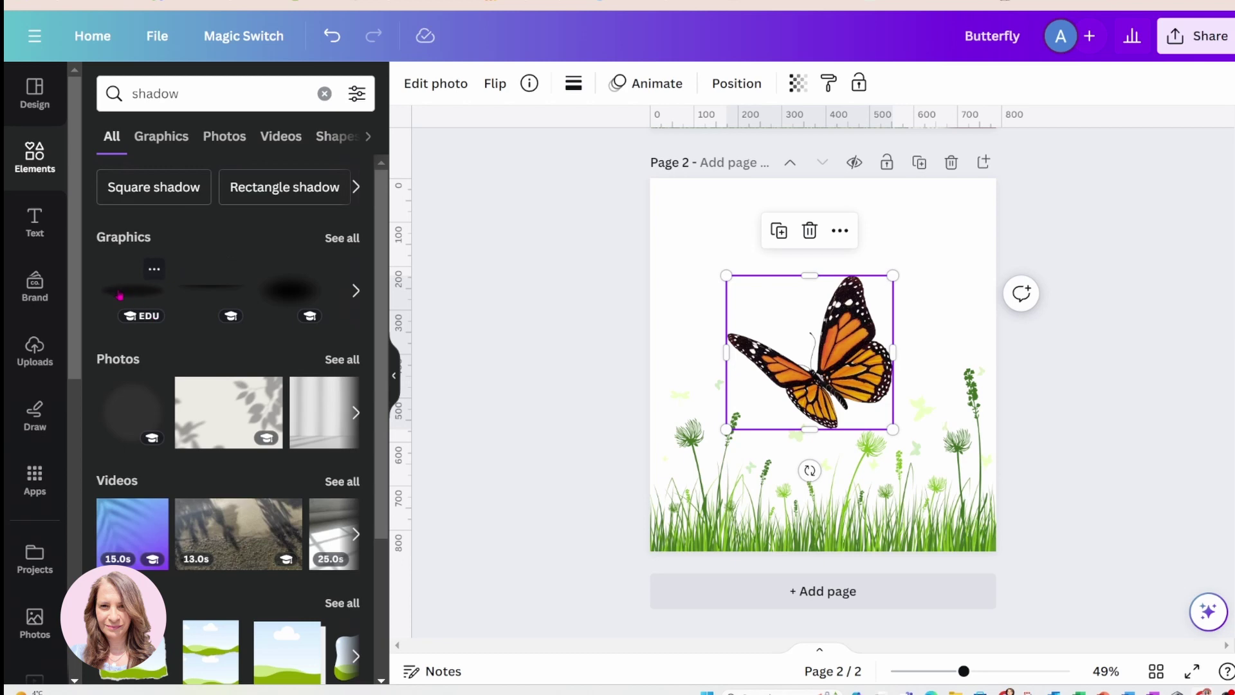
left_click(119, 295)
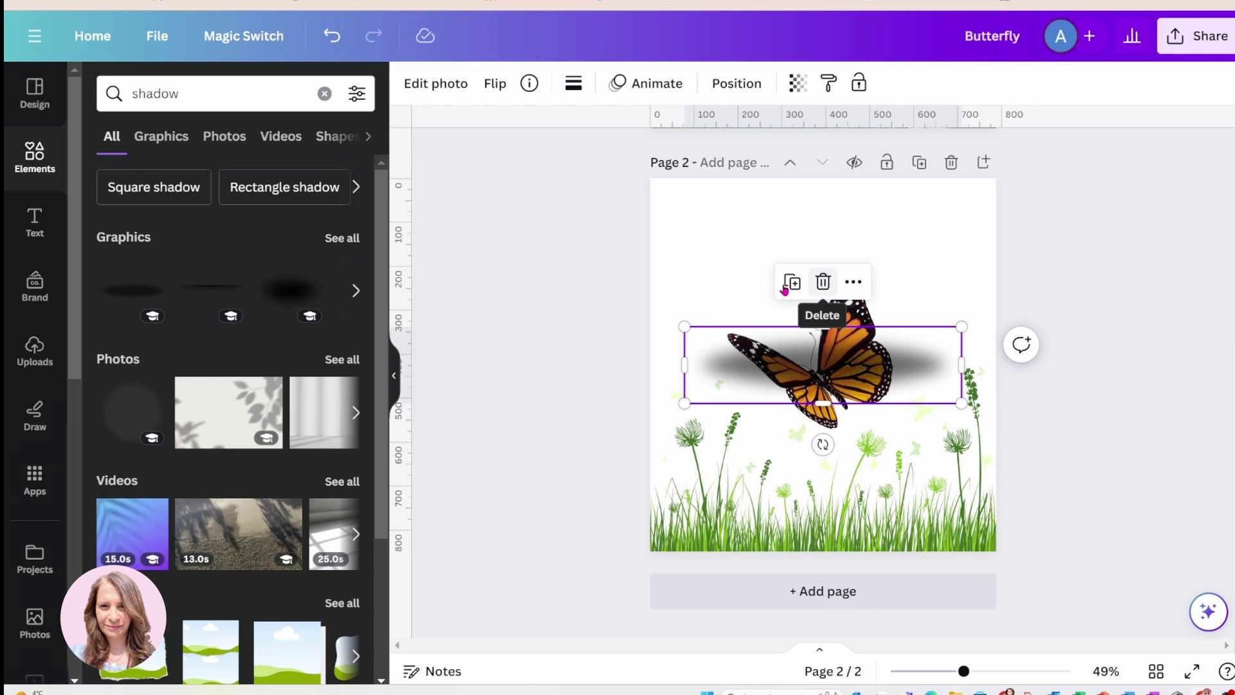
left_click(302, 294)
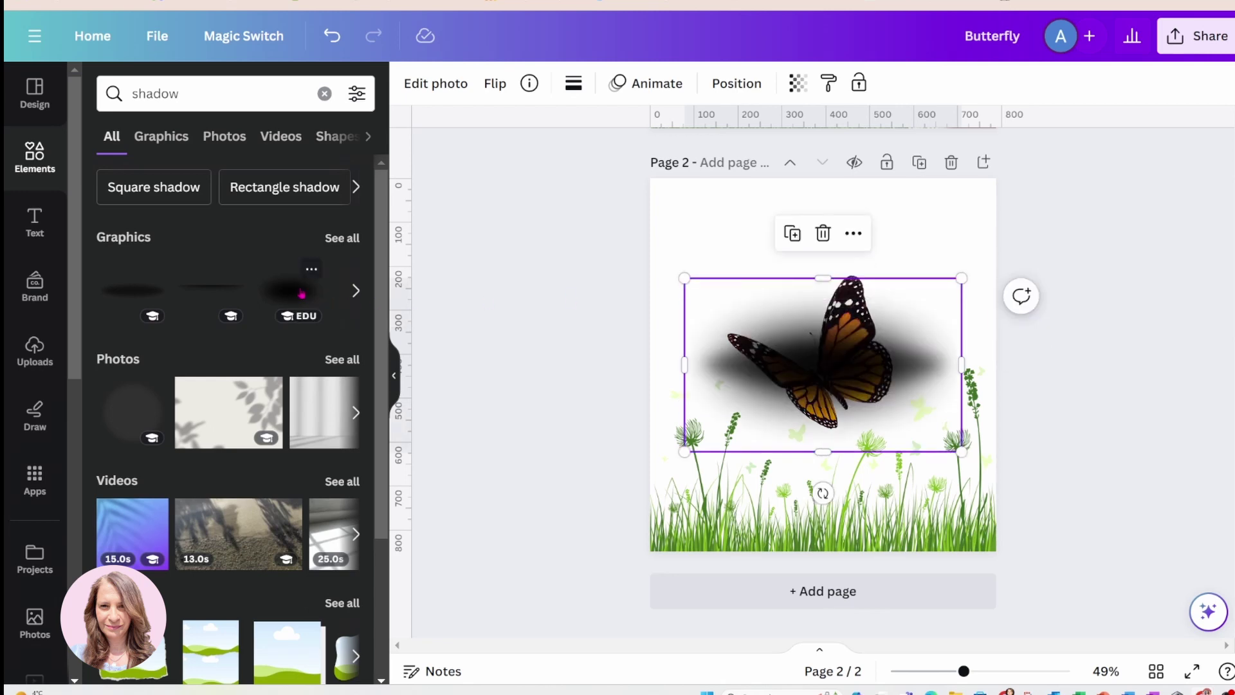
Step: Add the white glow graphic and move it toward the page's top right
left_click(336, 247)
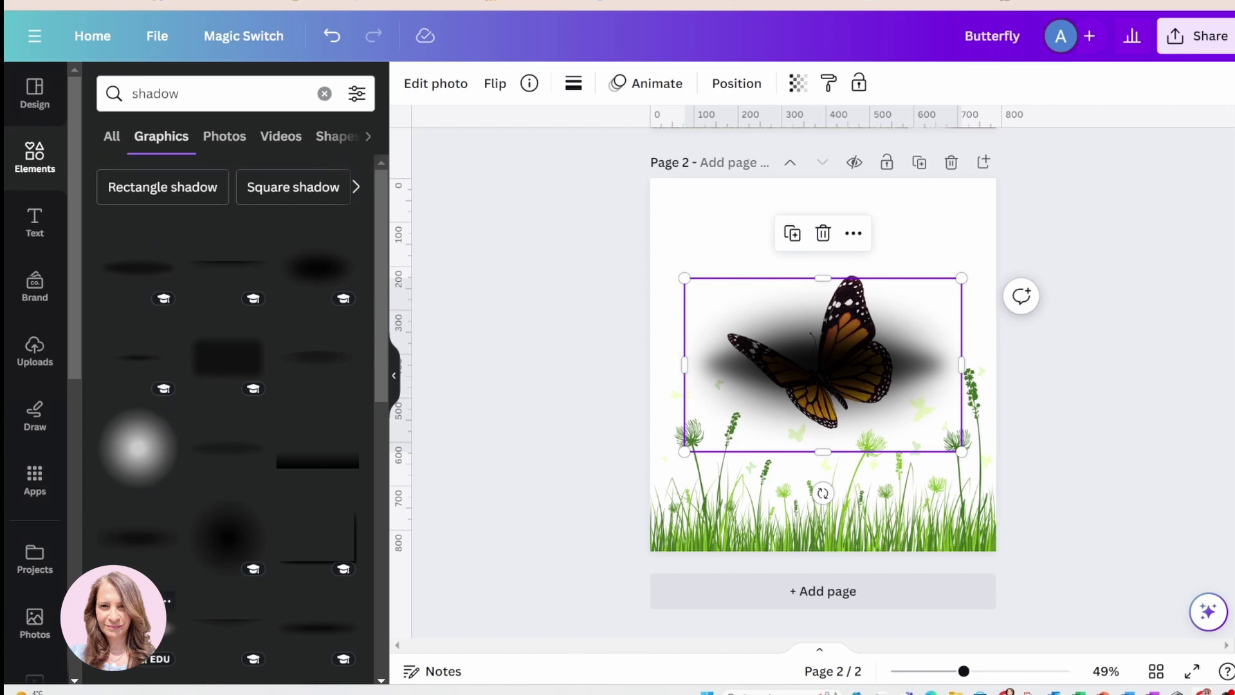
left_click(136, 628)
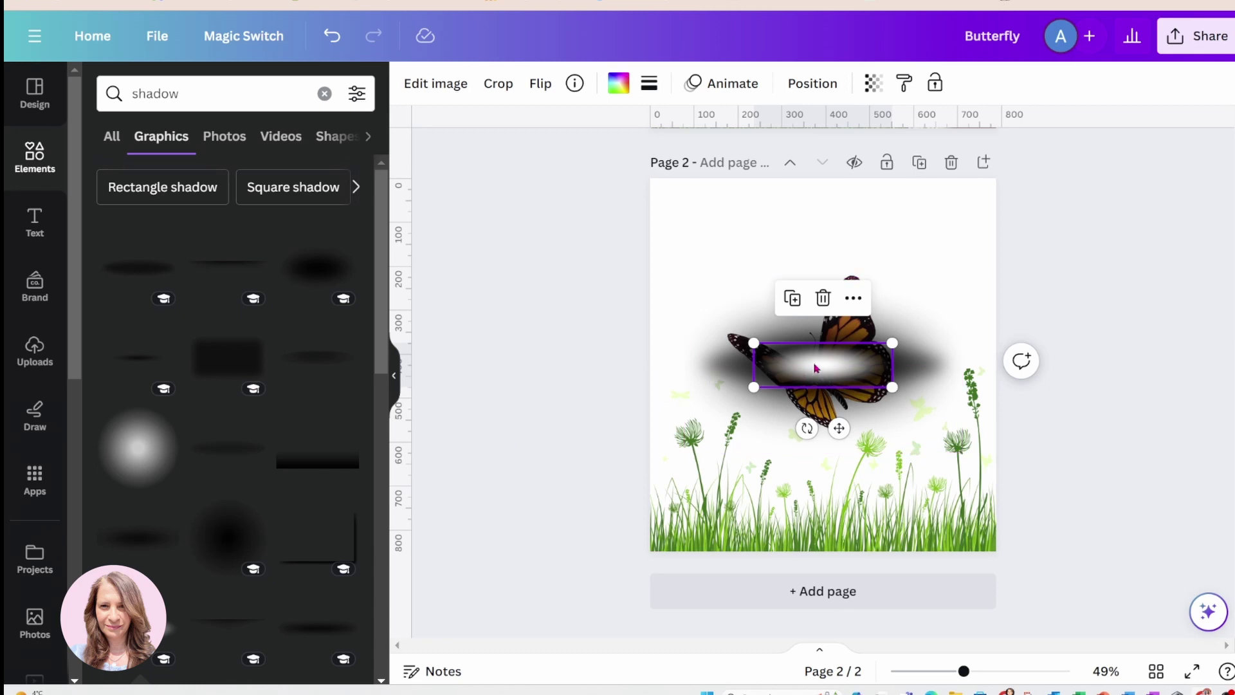
left_click_drag(816, 362, 889, 235)
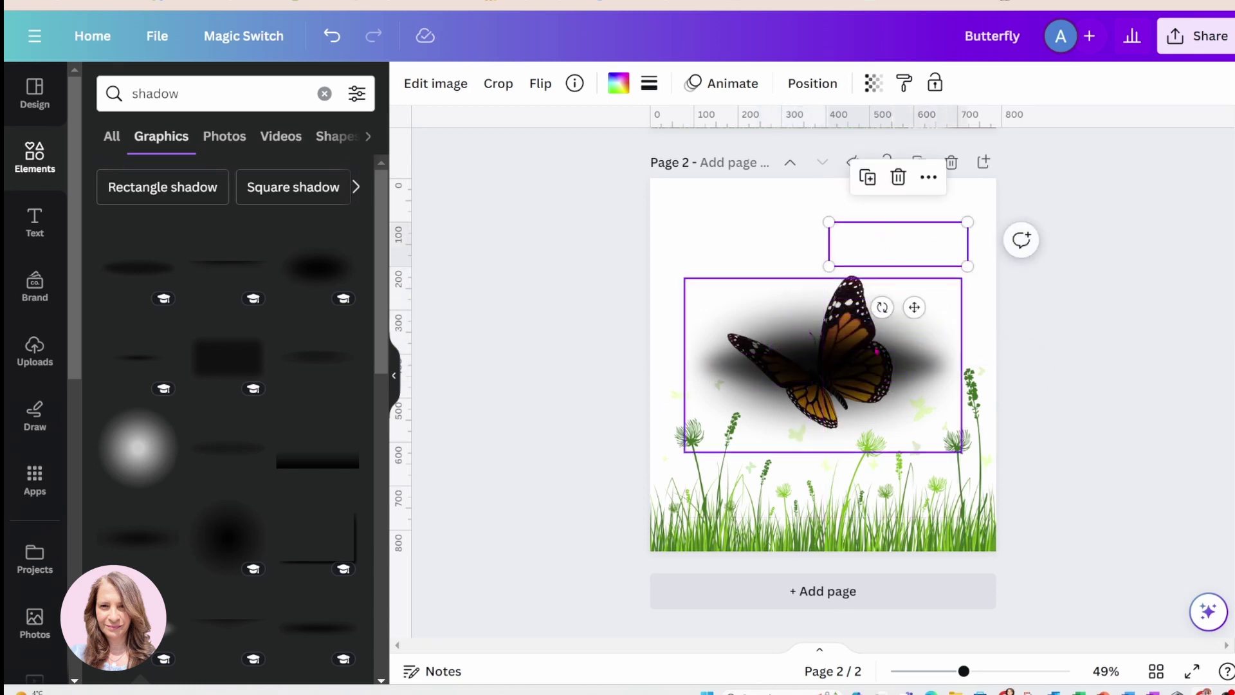
left_click(867, 364)
Step: Delete the grey and dark shadow layers from the Layers list
left_click(726, 231)
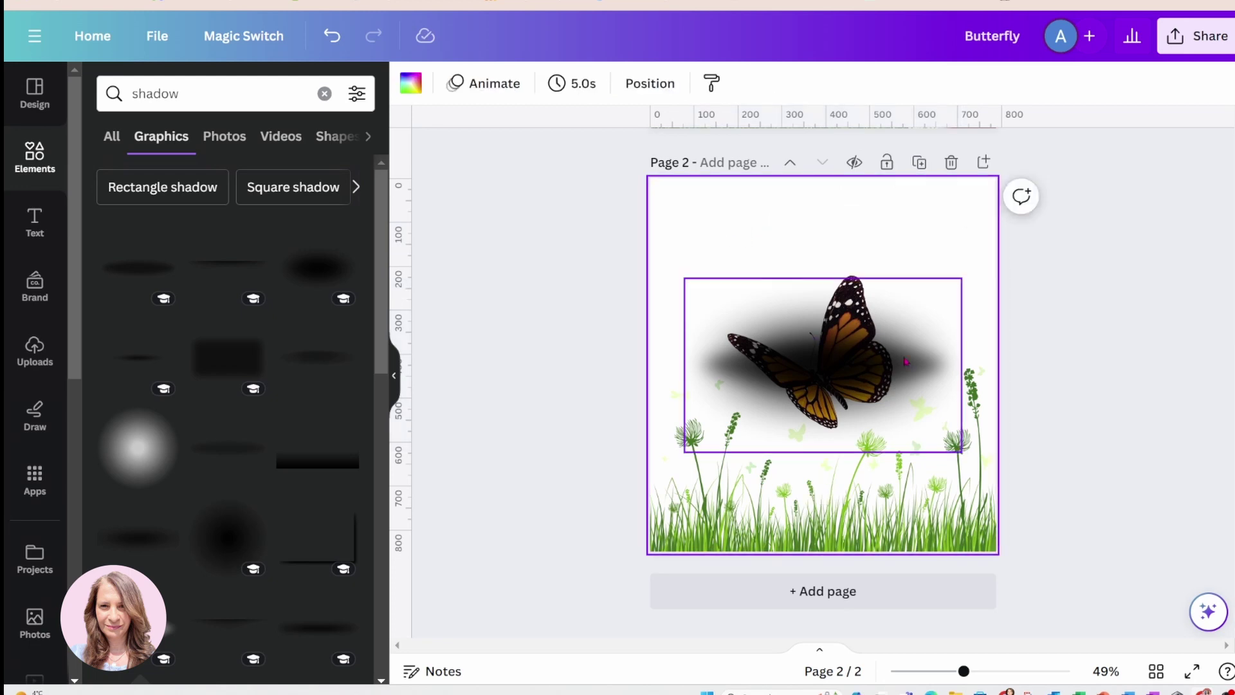
left_click(904, 355)
left_click(739, 84)
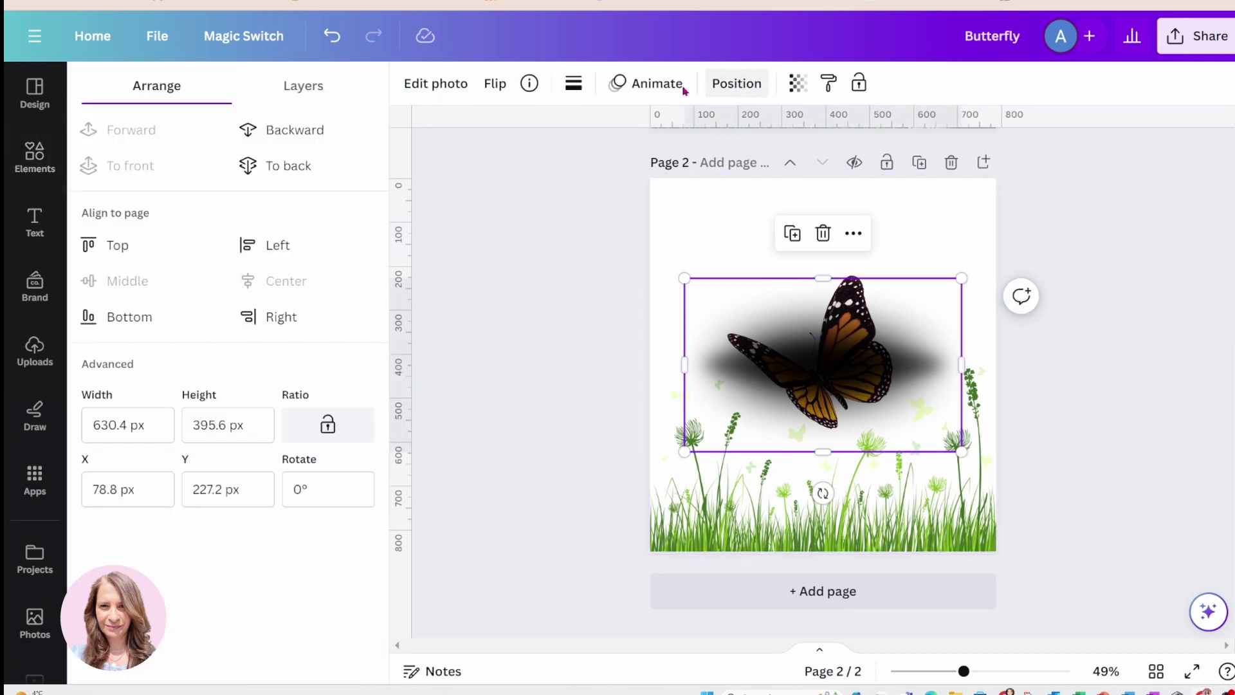
left_click(301, 89)
left_click(261, 308)
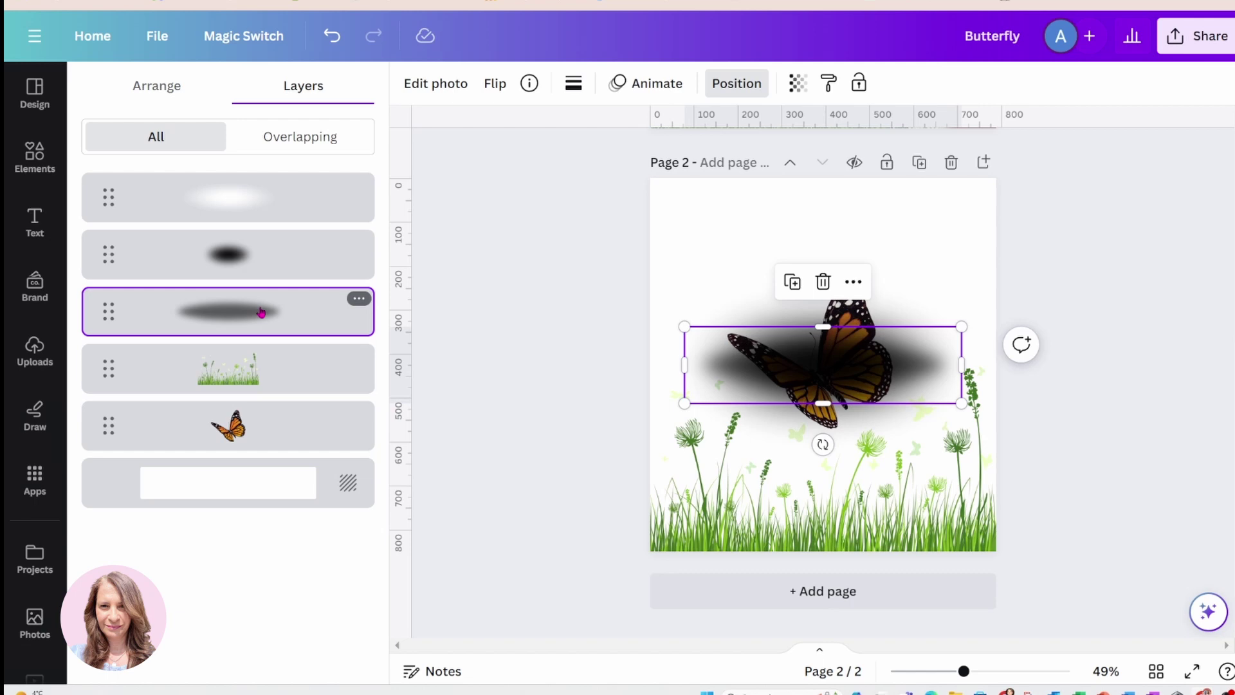
key("Delete")
left_click(242, 254)
key("Delete")
Step: Rotate the white glow about 45° and stack several duplicates over the butterfly's right wing
left_click(254, 204)
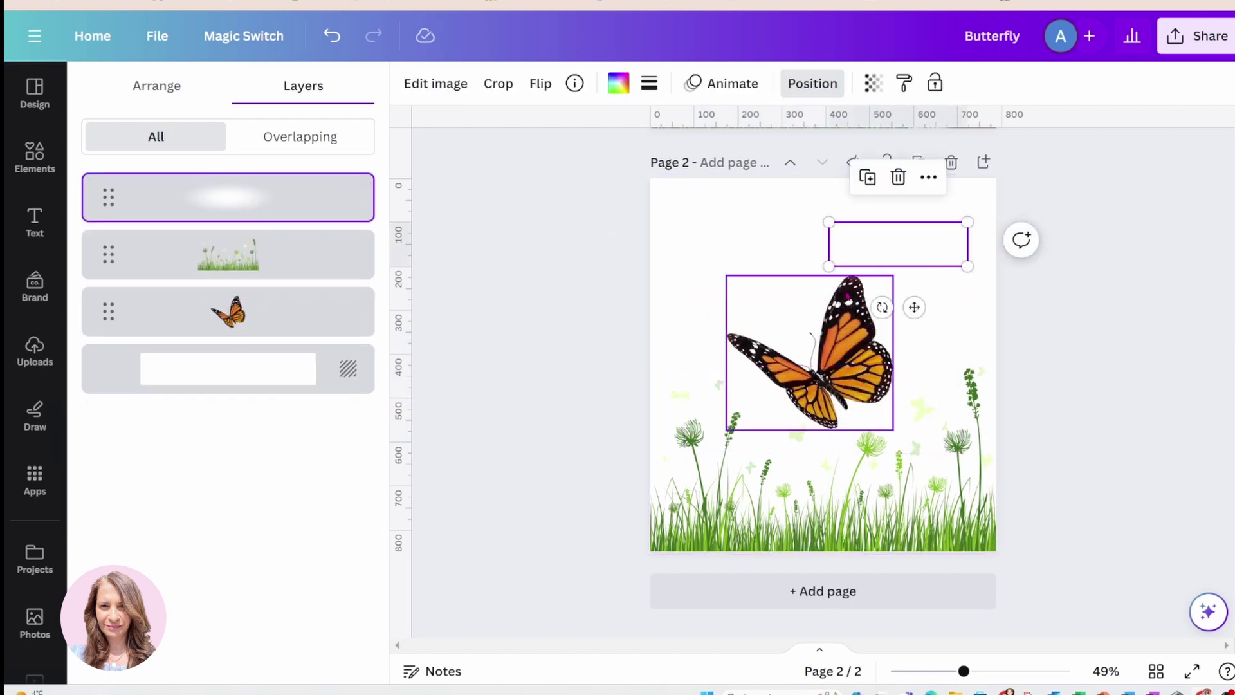
left_click_drag(882, 307, 867, 285)
left_click(829, 166)
left_click(831, 183)
left_click(845, 221)
left_click(855, 237)
left_click_drag(882, 346, 843, 281)
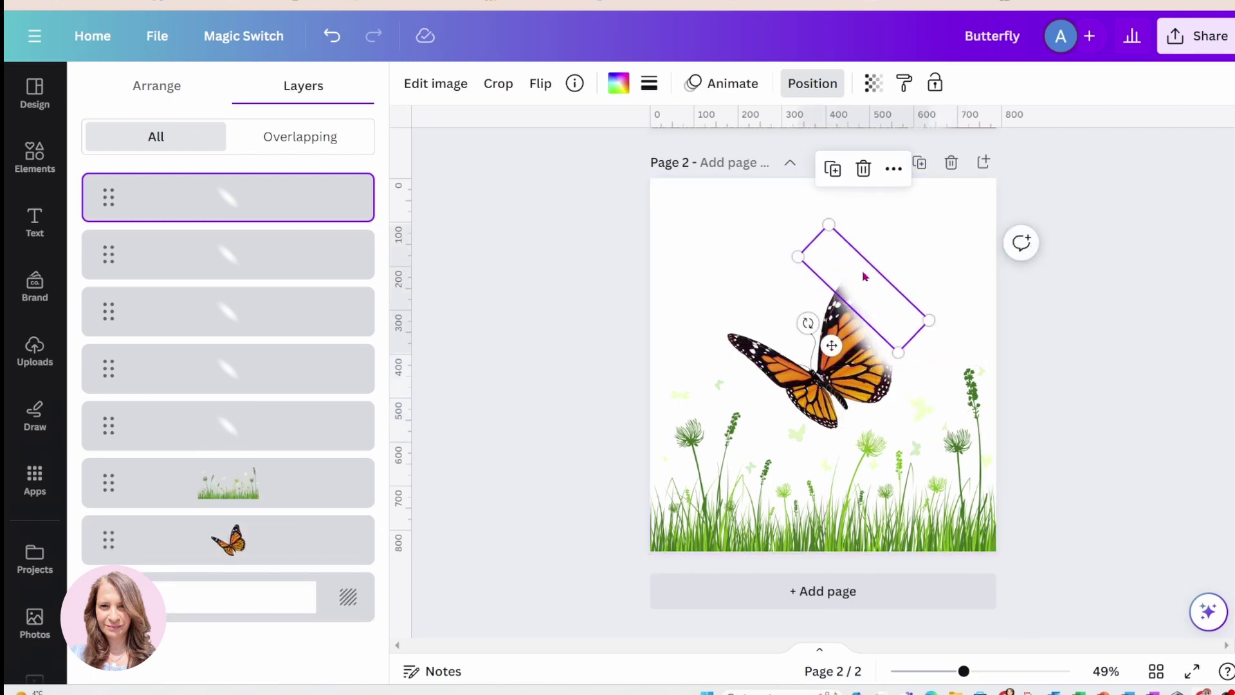
left_click(833, 169)
left_click_drag(850, 226, 853, 294)
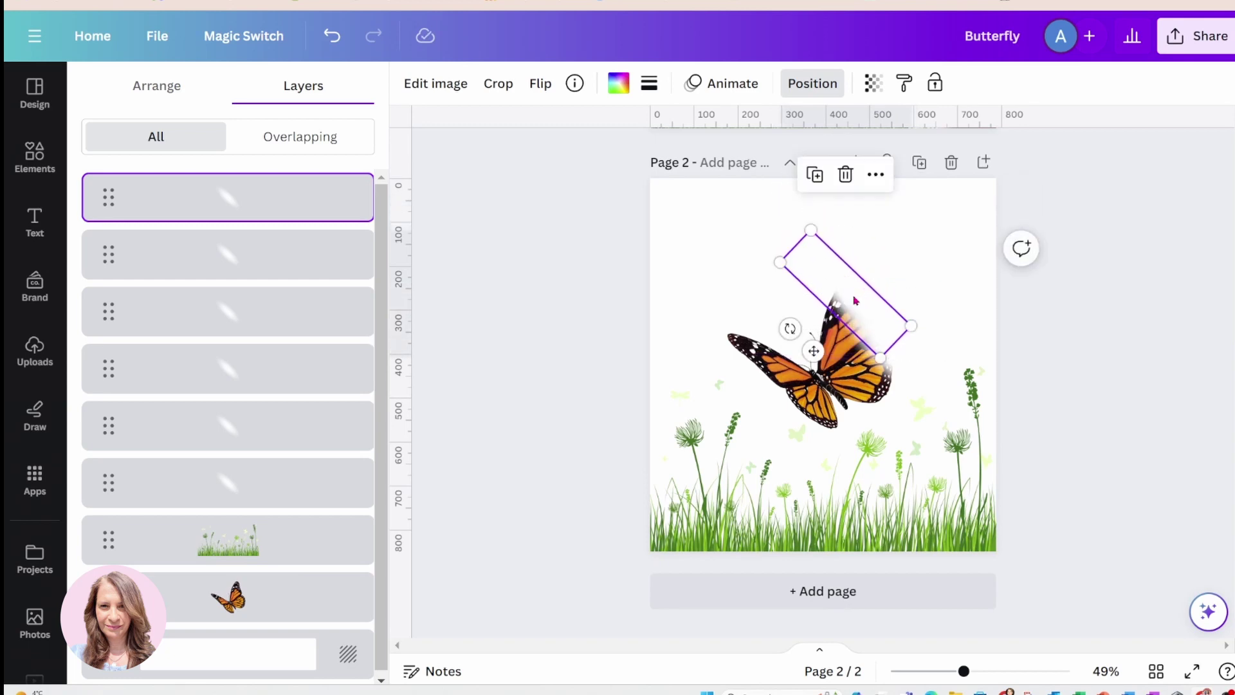
left_click(728, 237)
Step: Search for 'splatter' and place one splatter at top left and a wide one along the top
left_click(37, 162)
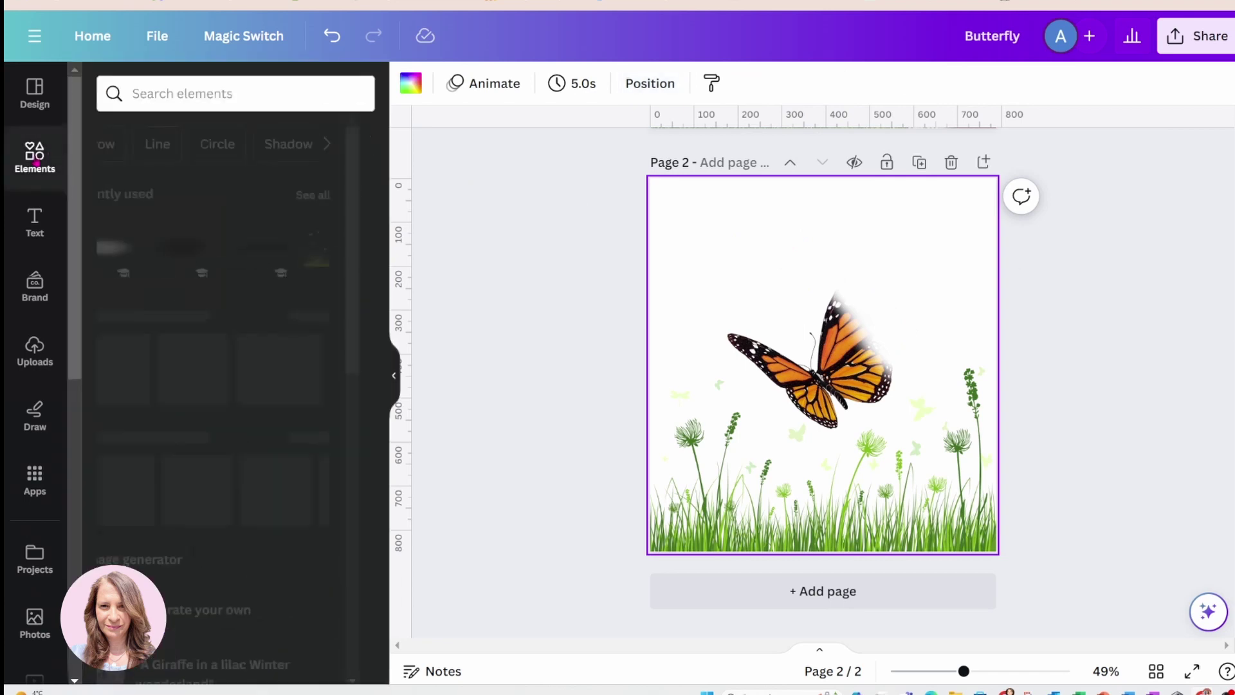
left_click(172, 91)
type("splatter")
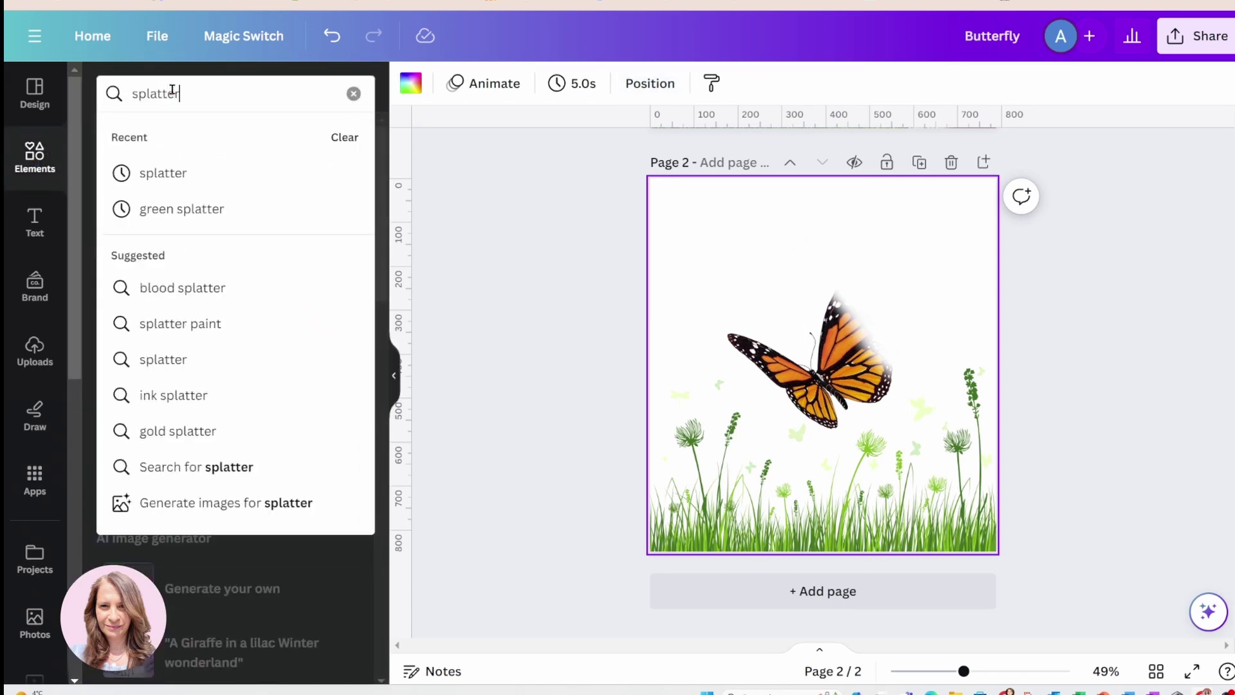
key("Return")
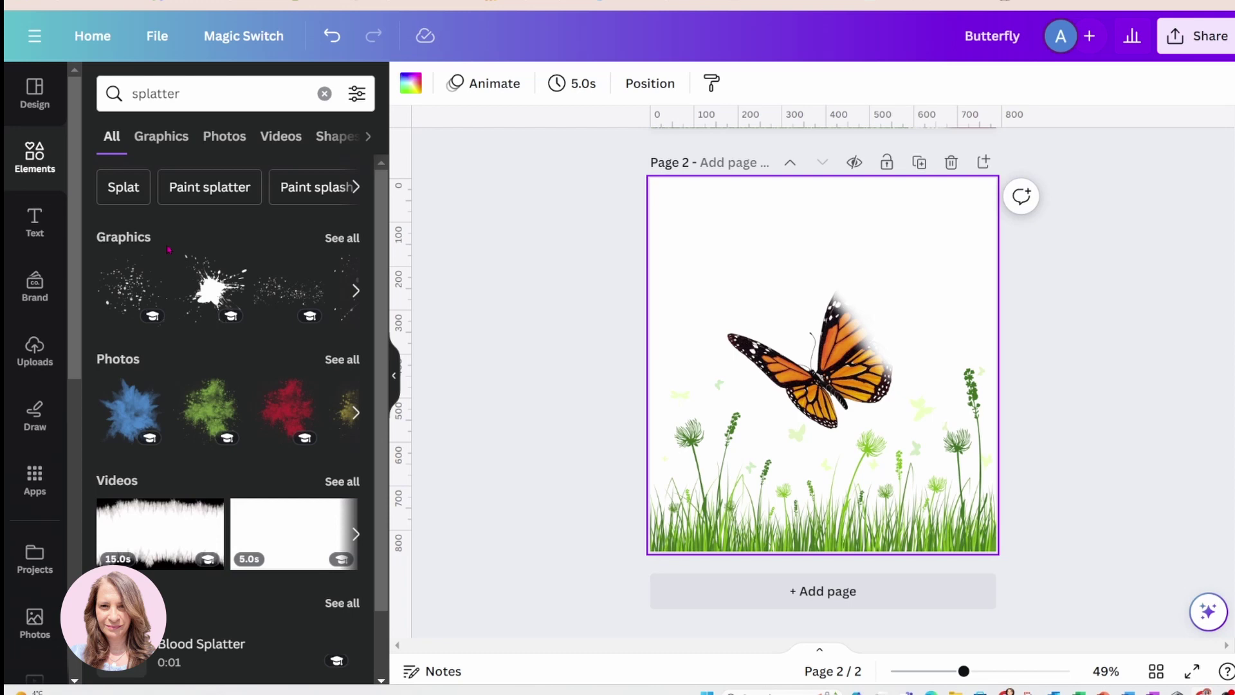
left_click(135, 287)
left_click_drag(802, 338, 720, 251)
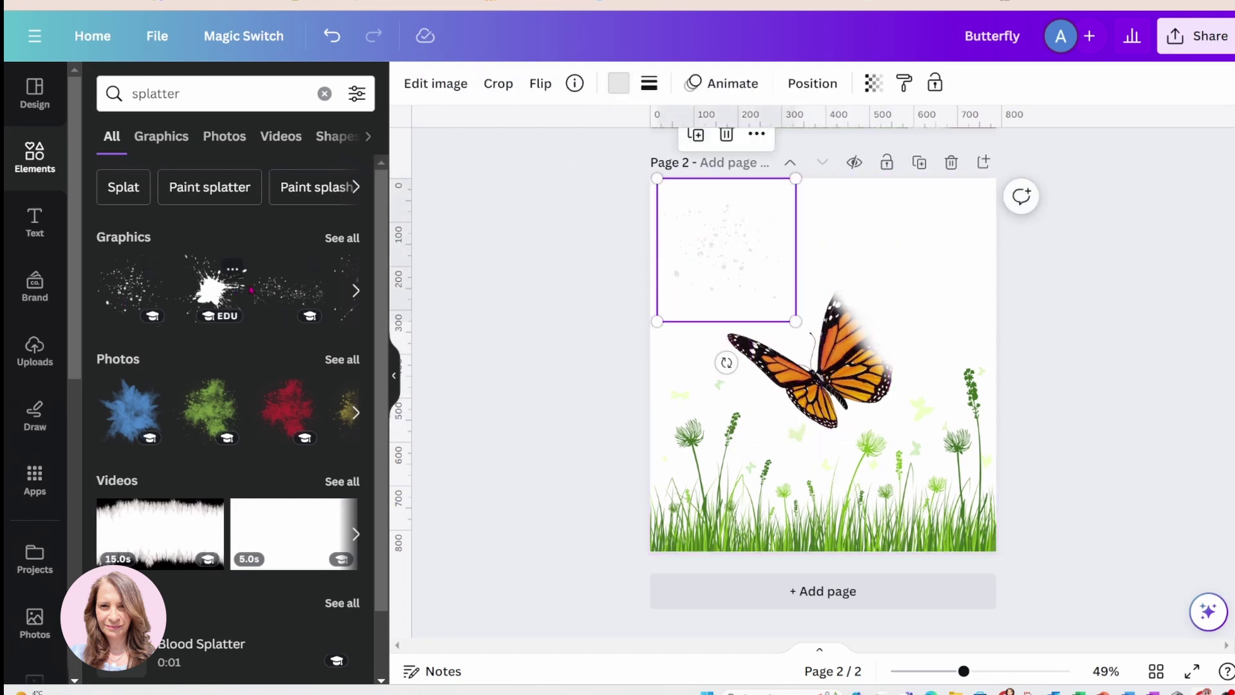
left_click(288, 290)
left_click_drag(803, 370, 816, 230)
Step: Swap the upper-right splatter for a recommended one, shrunk to a small patch by the right wing
left_click(355, 241)
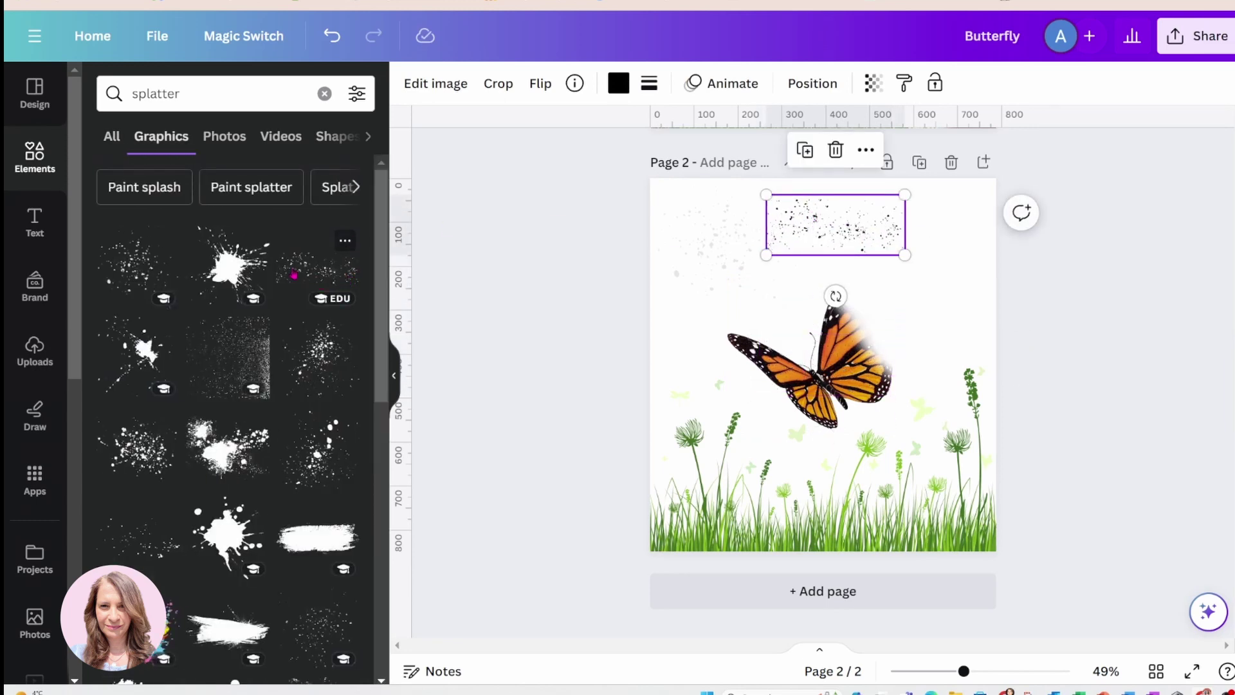
left_click(293, 275)
left_click_drag(760, 367, 859, 269)
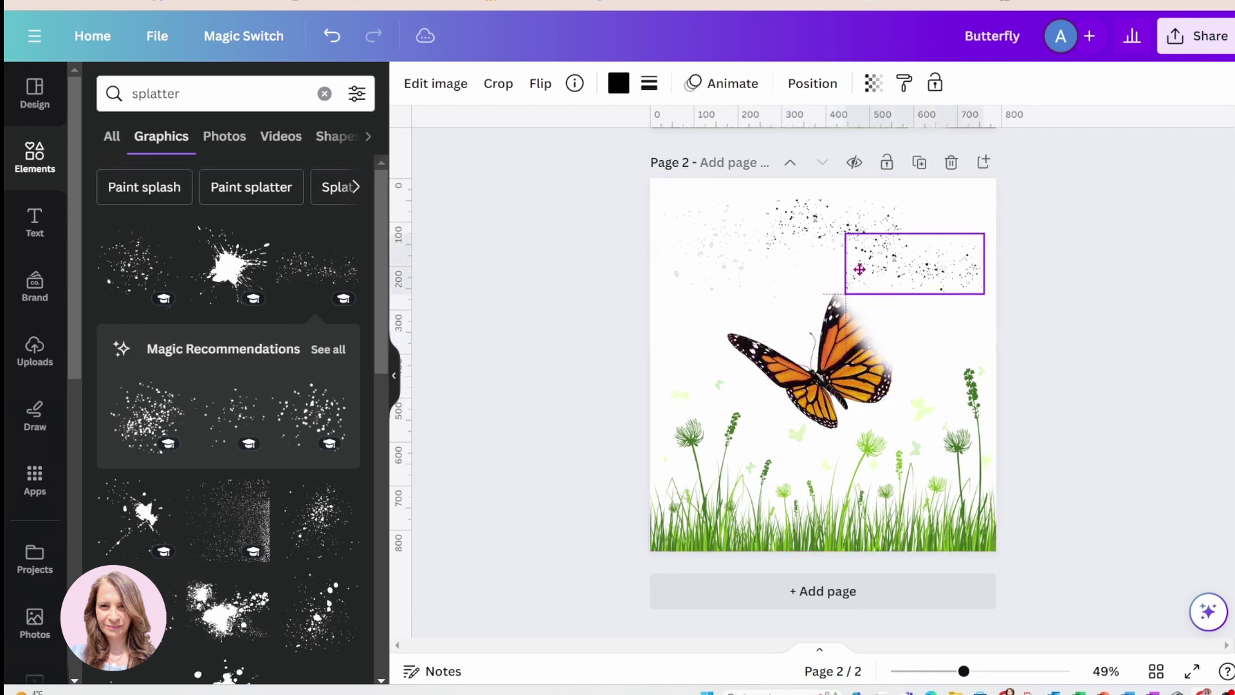
left_click(913, 188)
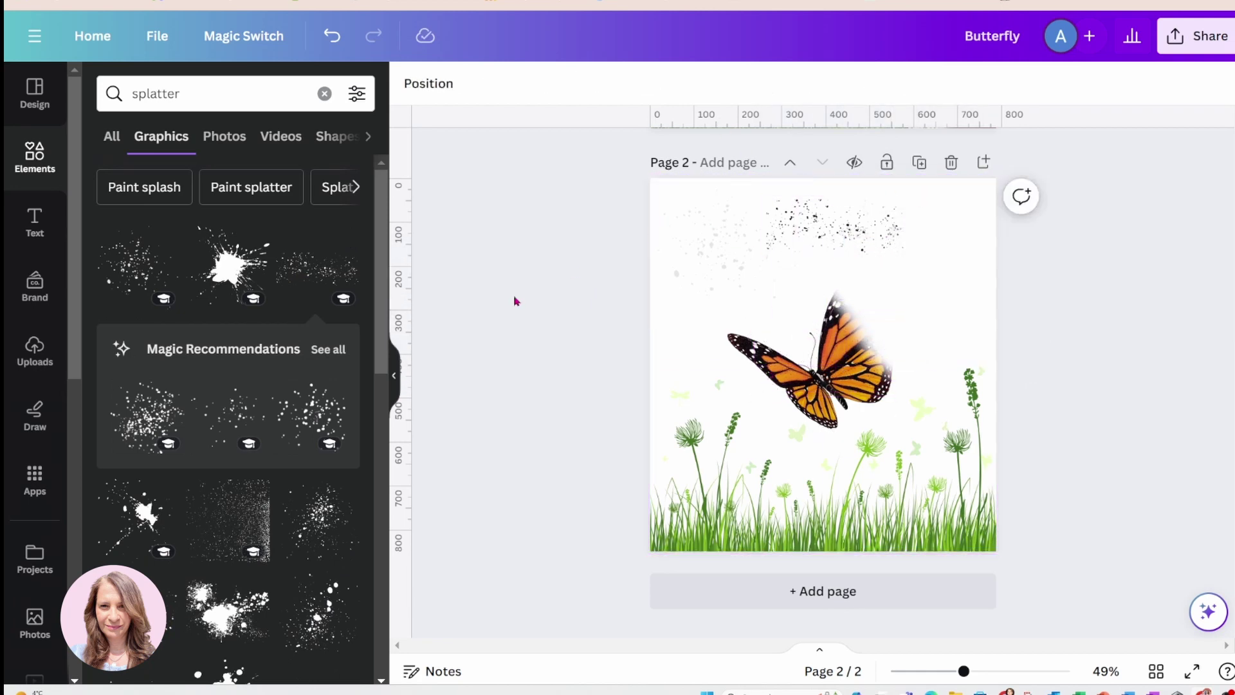
left_click(326, 415)
left_click_drag(782, 385, 880, 279)
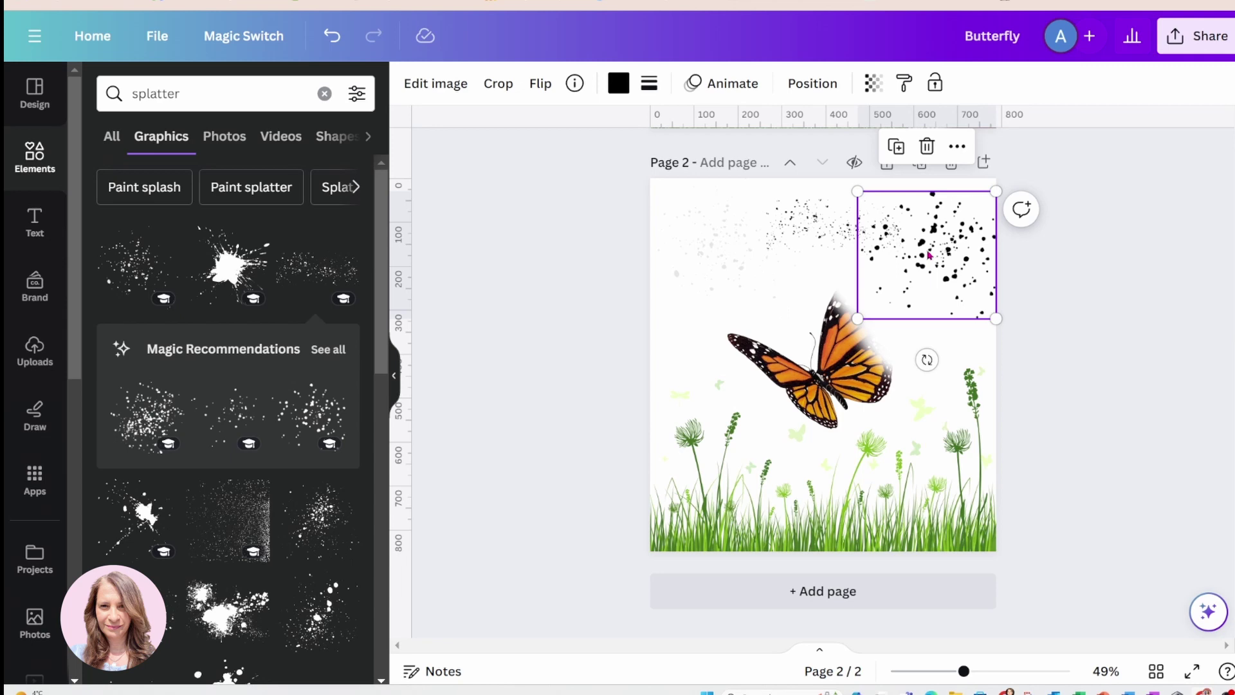
left_click_drag(857, 191, 882, 309)
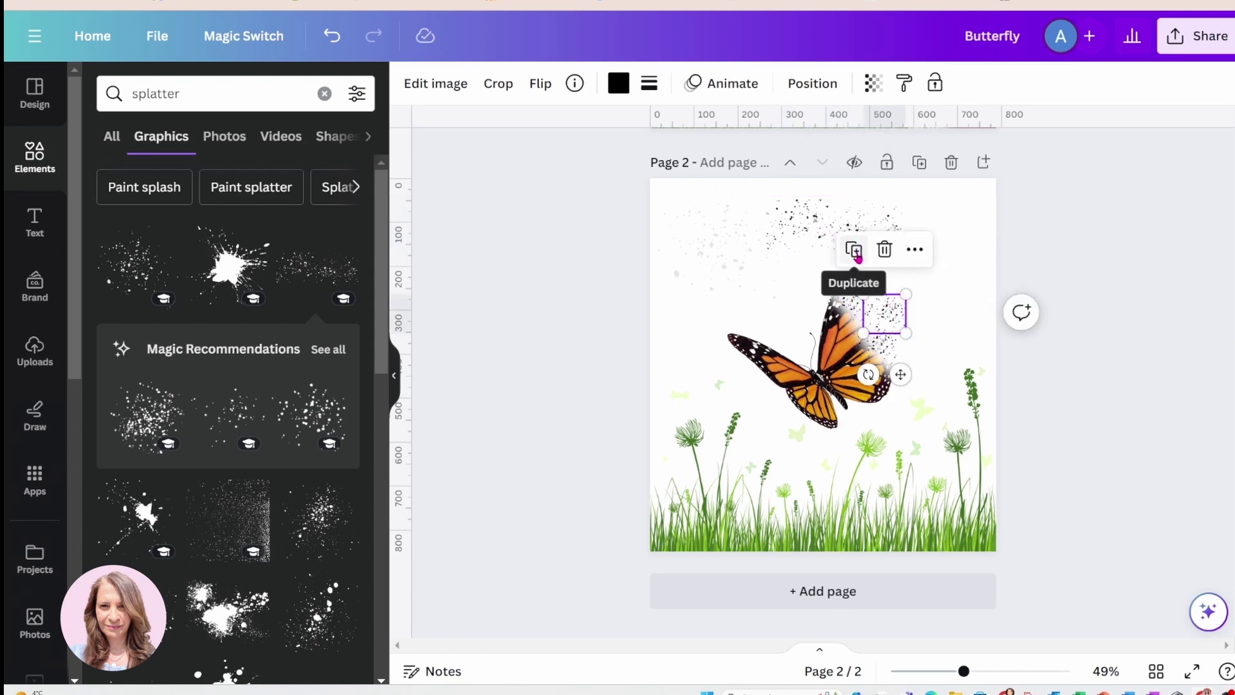
Step: Duplicate the splatter, recolour it orange like the butterfly, and spread copies onto the right wing
left_click(860, 257)
left_click(624, 87)
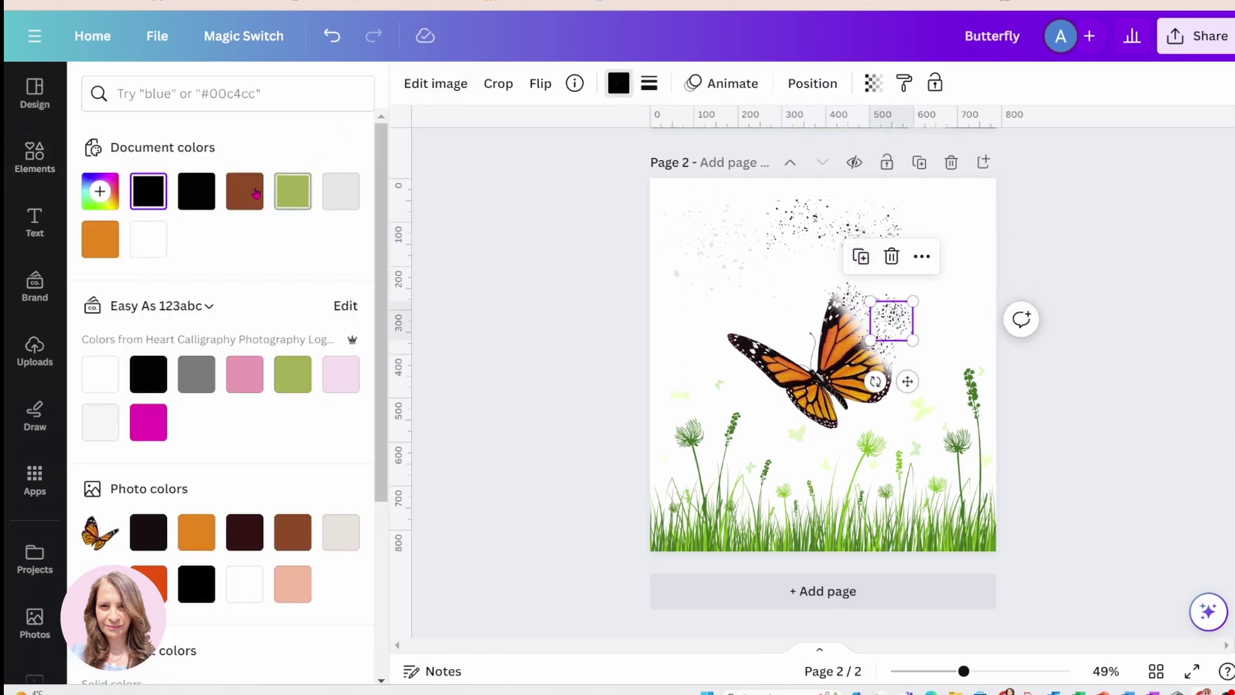
left_click(199, 544)
left_click_drag(904, 322, 881, 351)
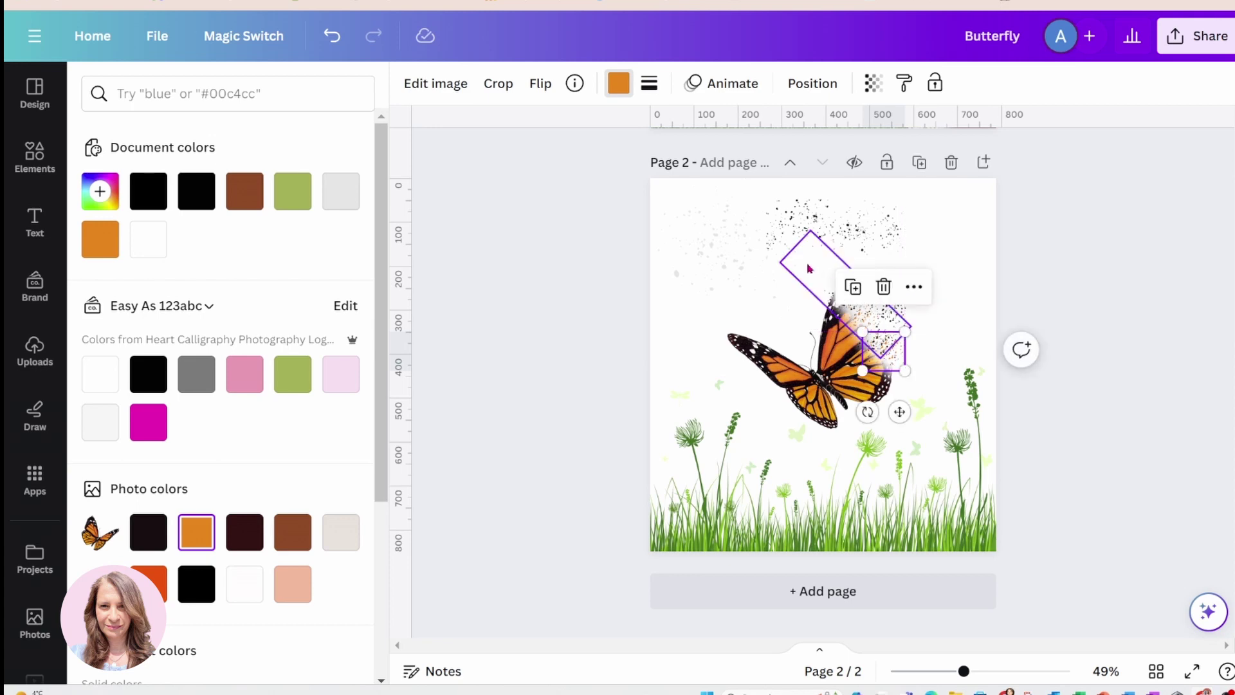
left_click(848, 288)
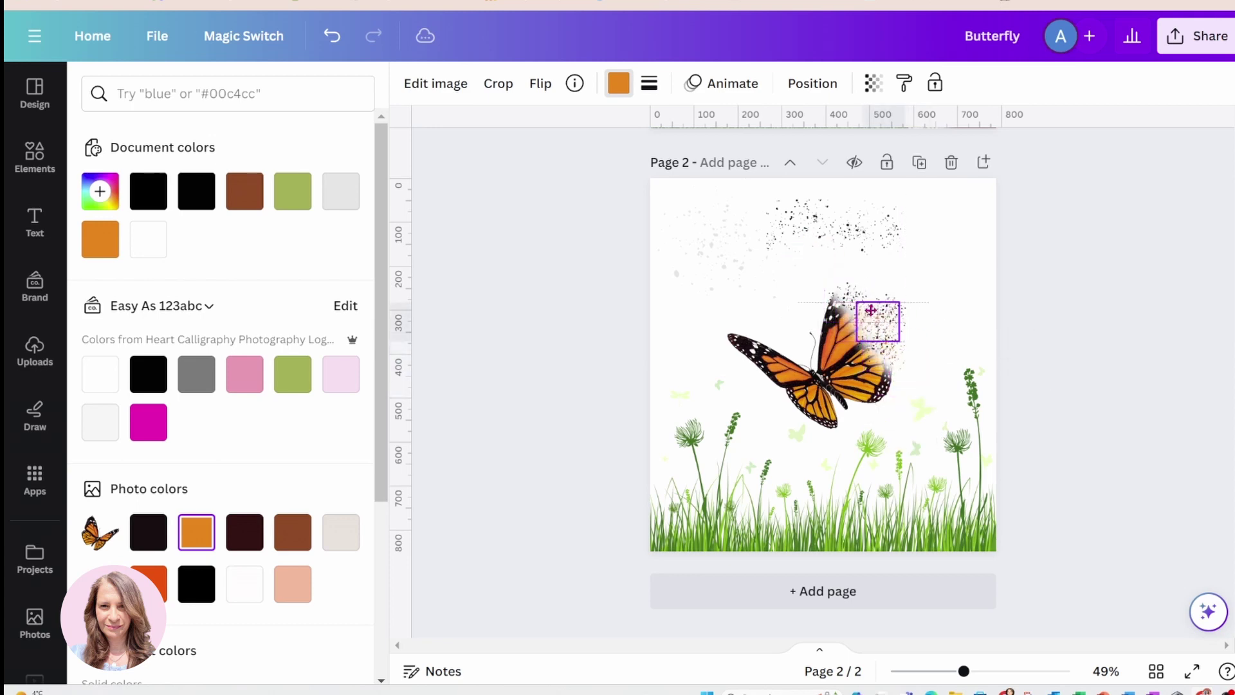
left_click_drag(871, 310, 868, 297)
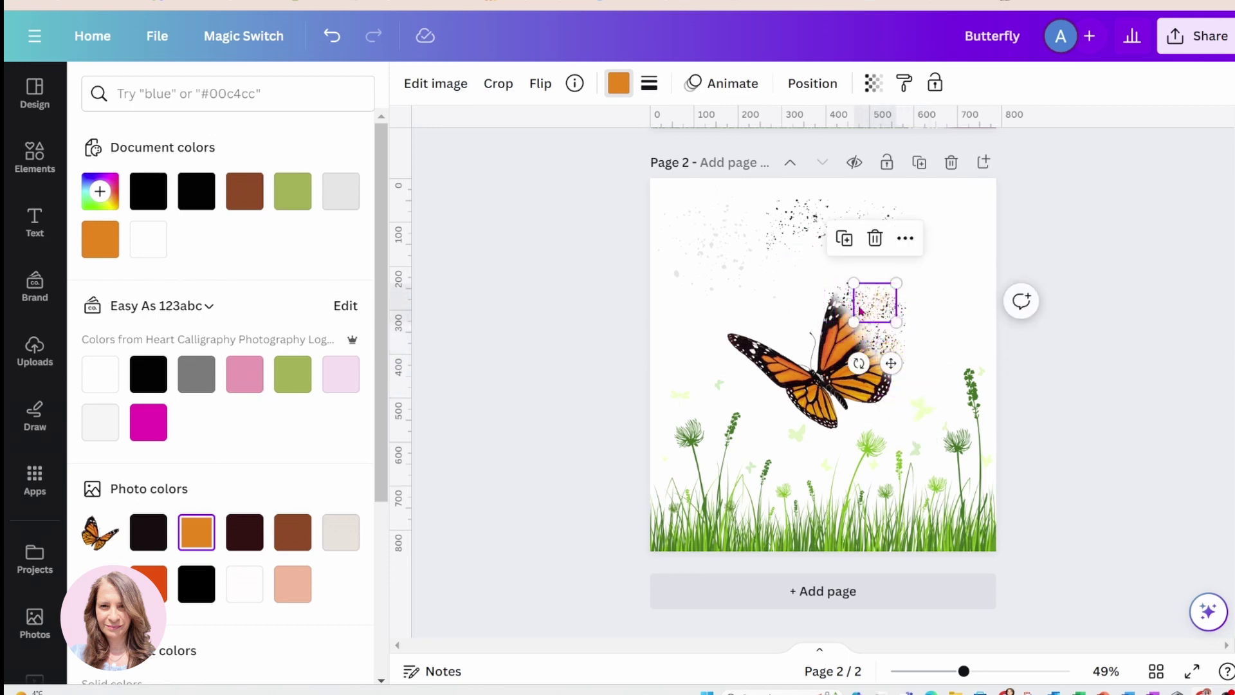
left_click(844, 239)
left_click_drag(878, 273, 898, 327)
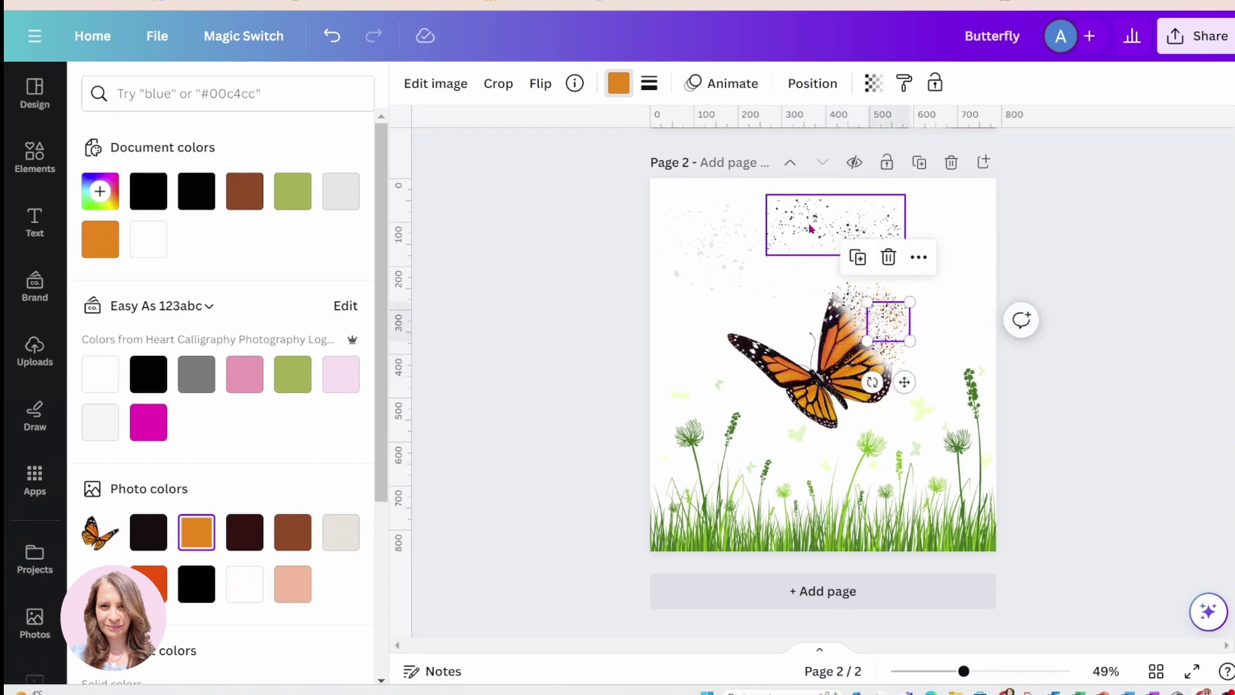
Step: Shrink the faint upper-left particle splatter
left_click(722, 245)
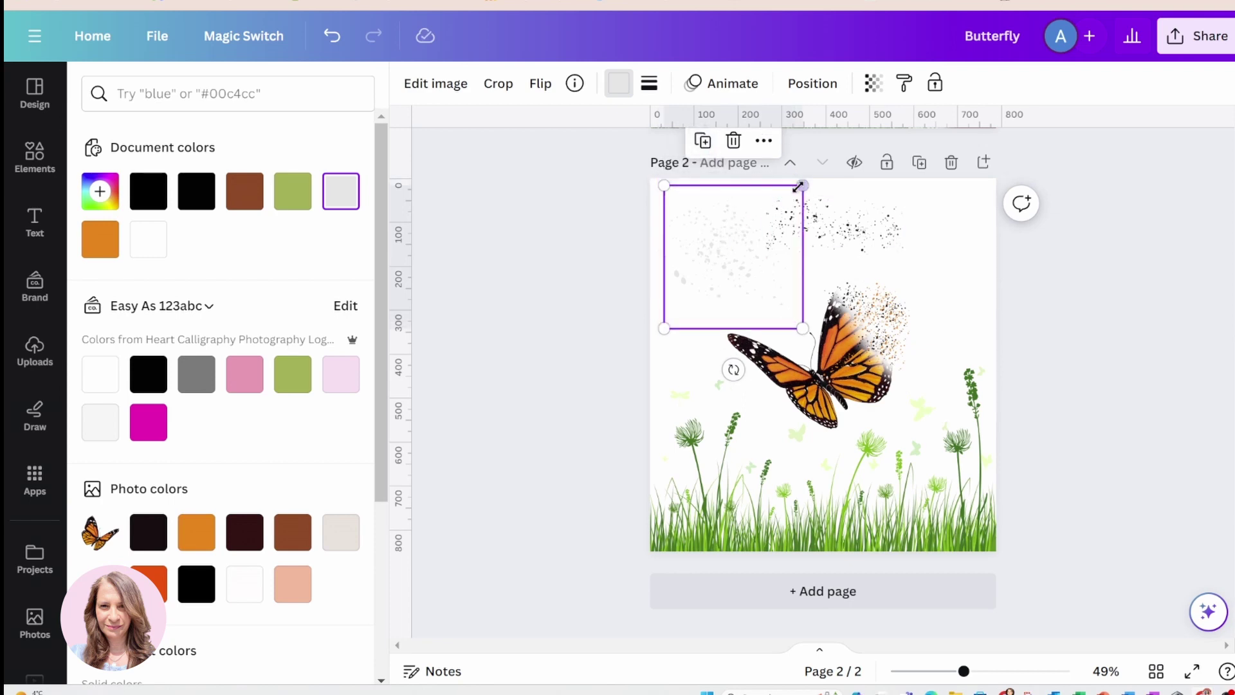
left_click_drag(796, 178, 896, 329)
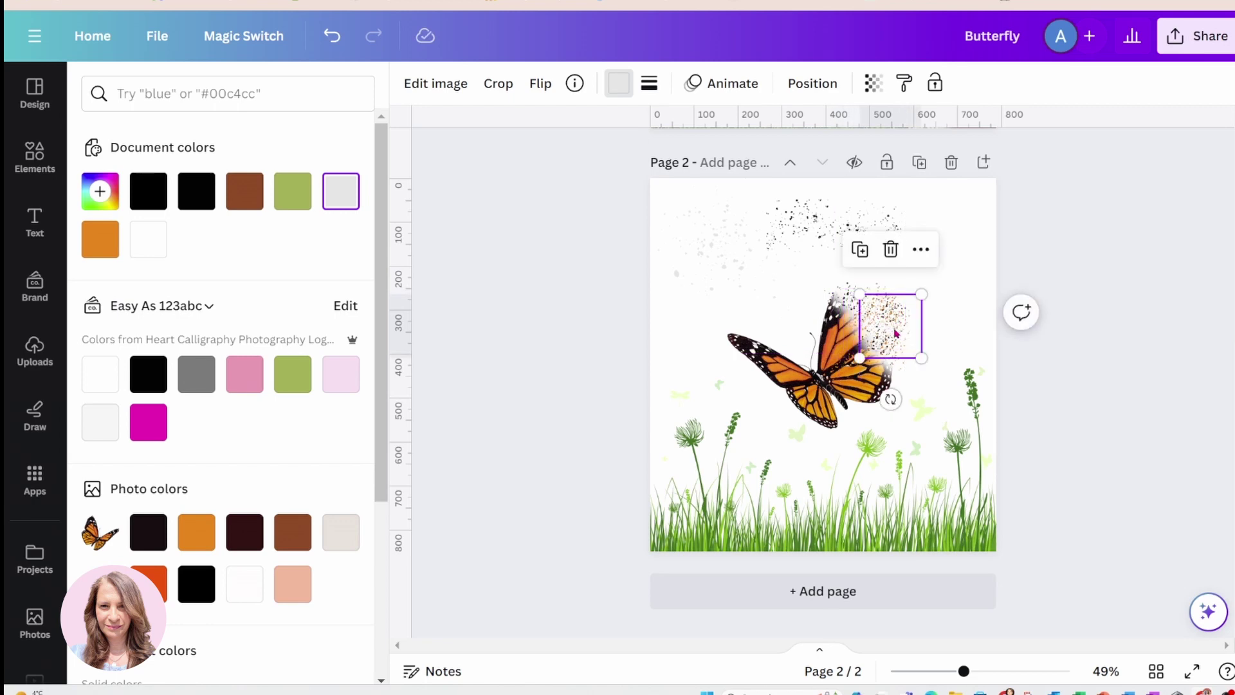
left_click(986, 235)
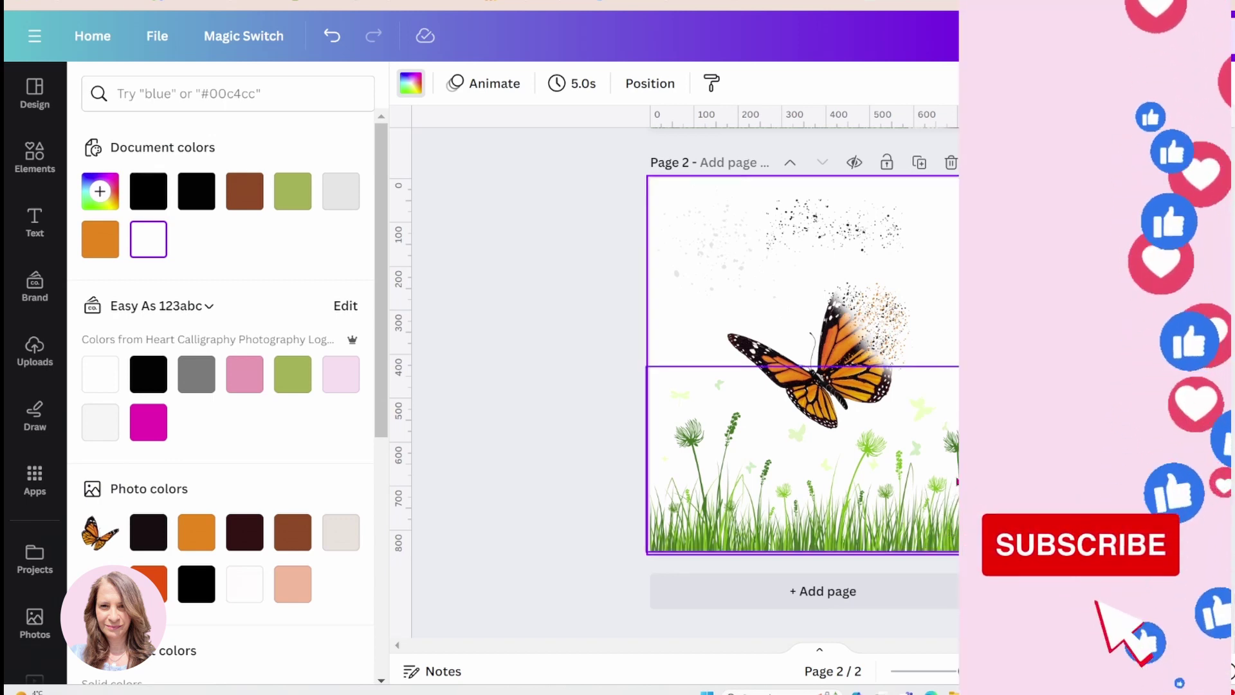
Step: Glance at page 1, scroll back to page 2, and reopen the Elements library
scroll(903, 404, "up", 5)
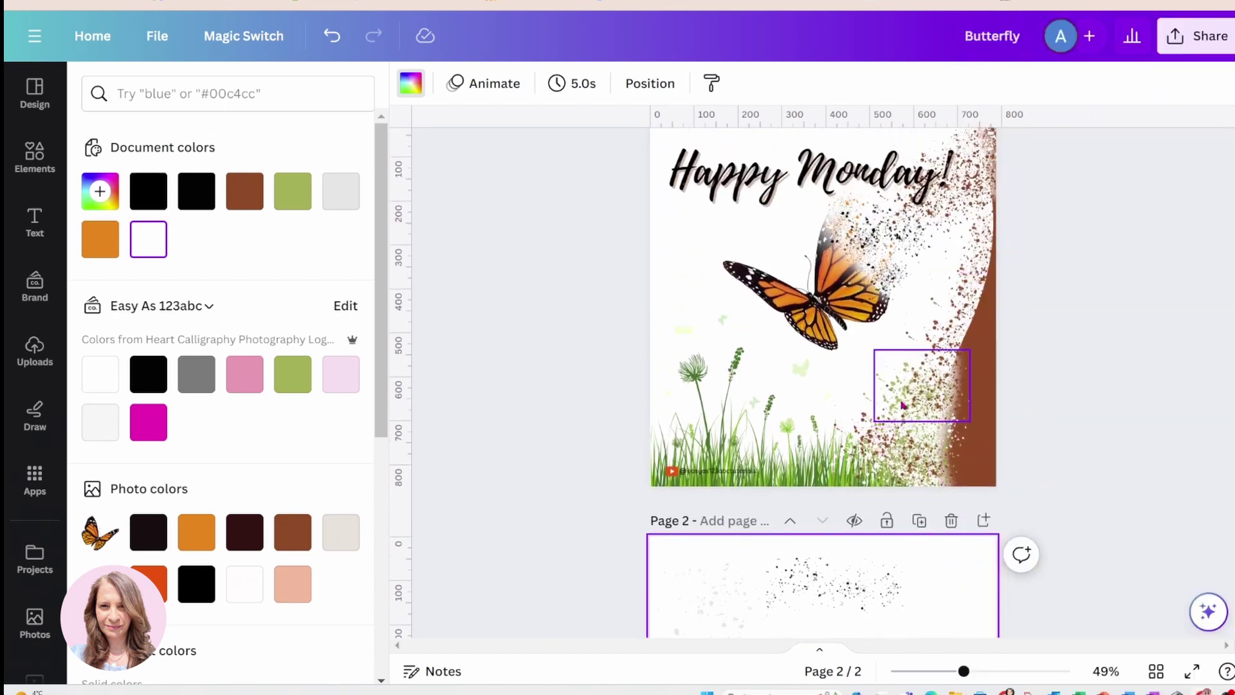
scroll(918, 570, "down", 5)
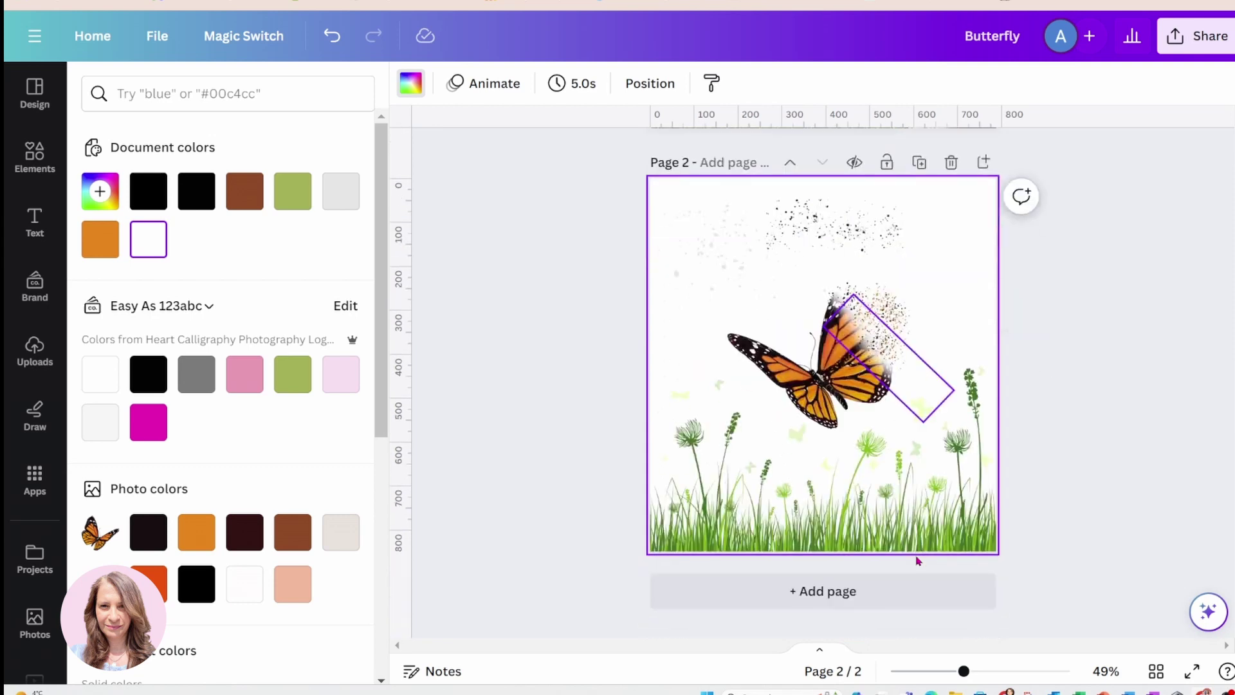
left_click(34, 158)
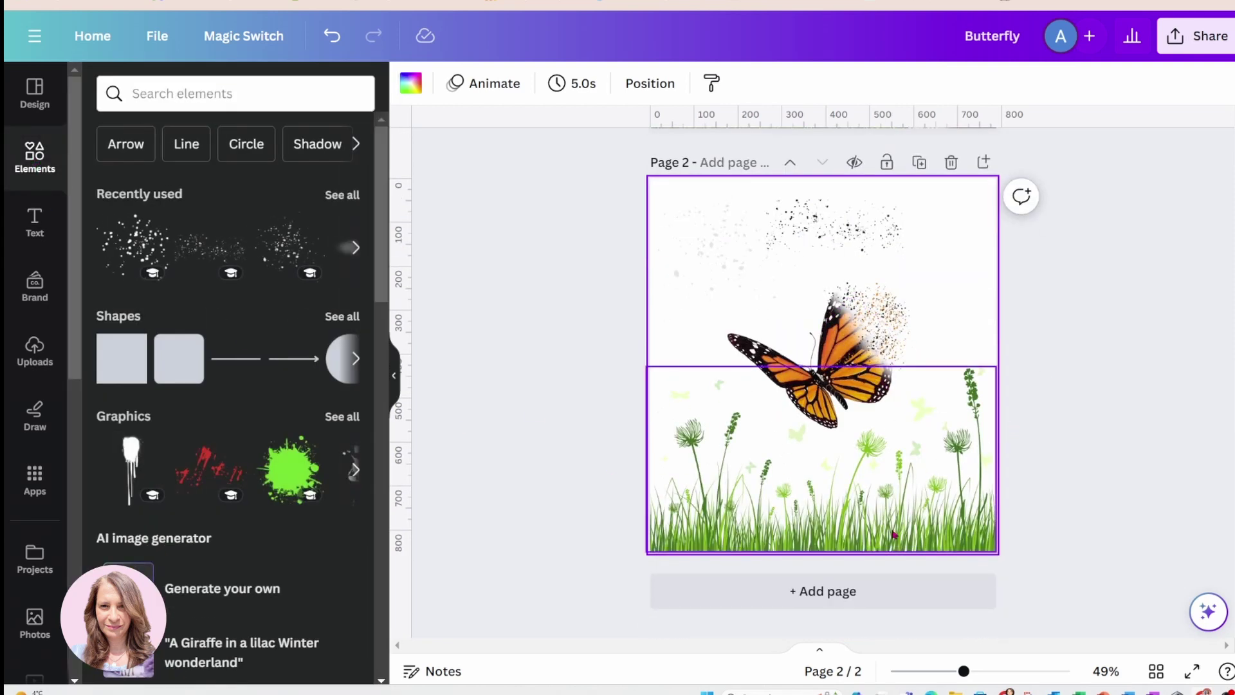
Step: Try a white stretched square at the bottom-right corner, then delete it
left_click(113, 366)
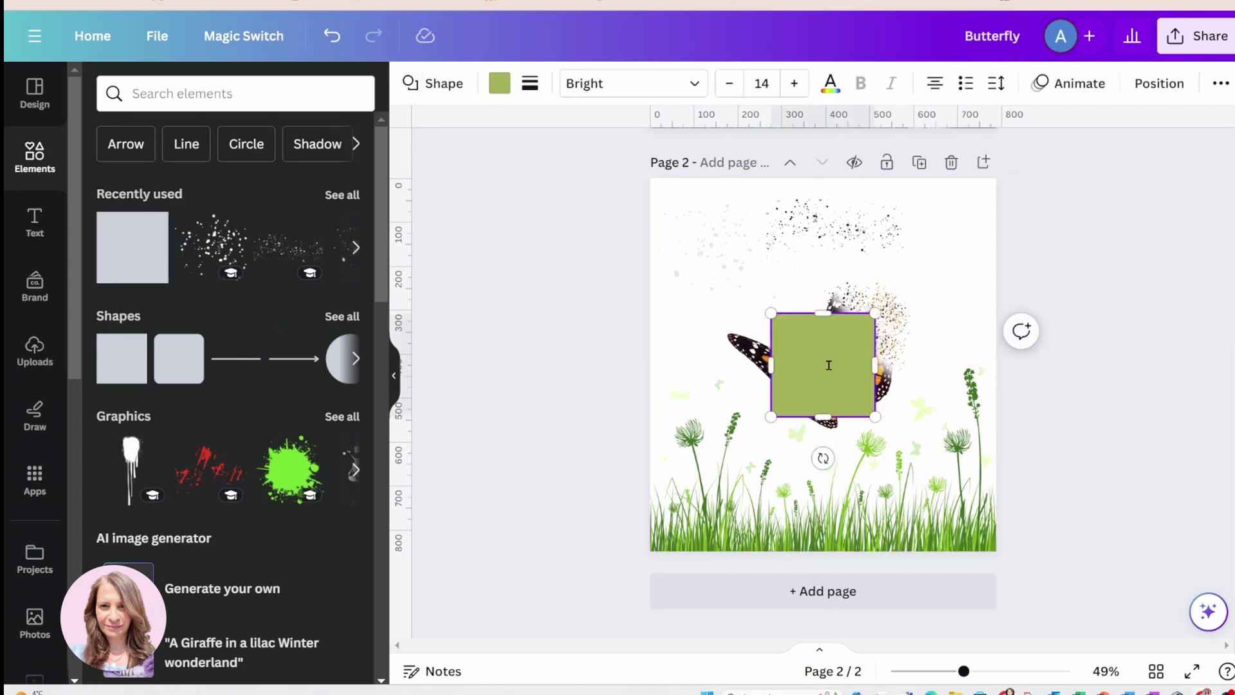
left_click_drag(837, 408, 875, 564)
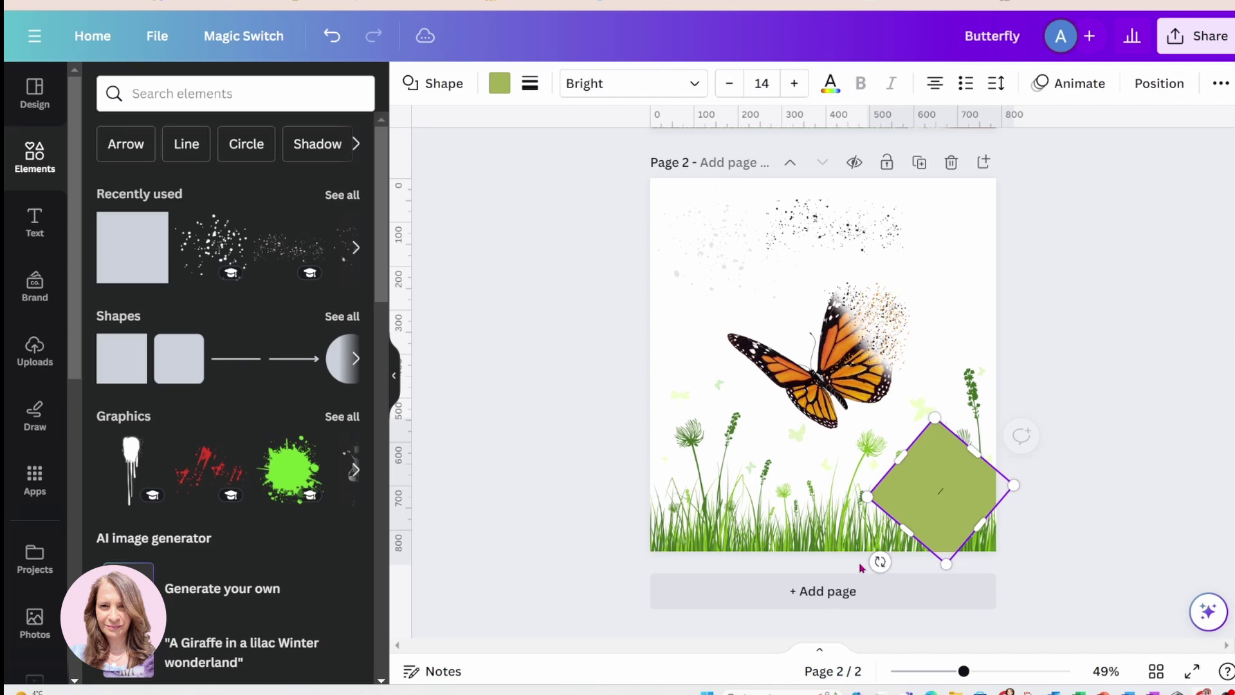
left_click_drag(953, 482, 969, 500)
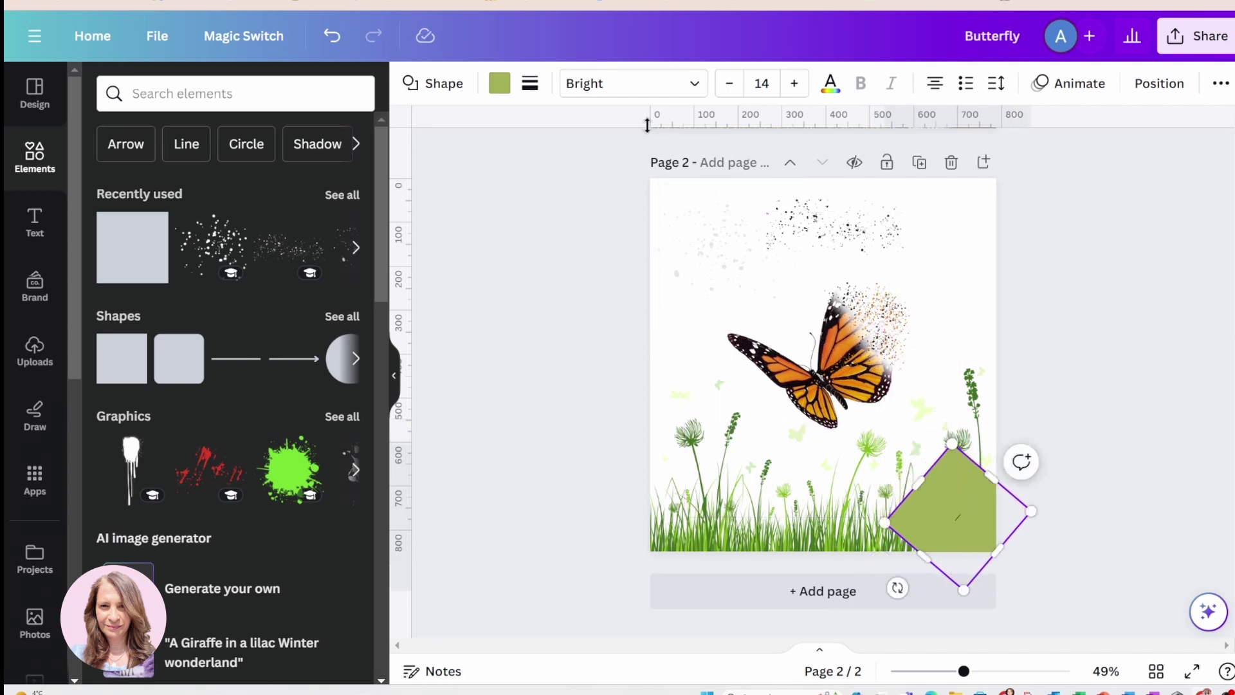
left_click(500, 83)
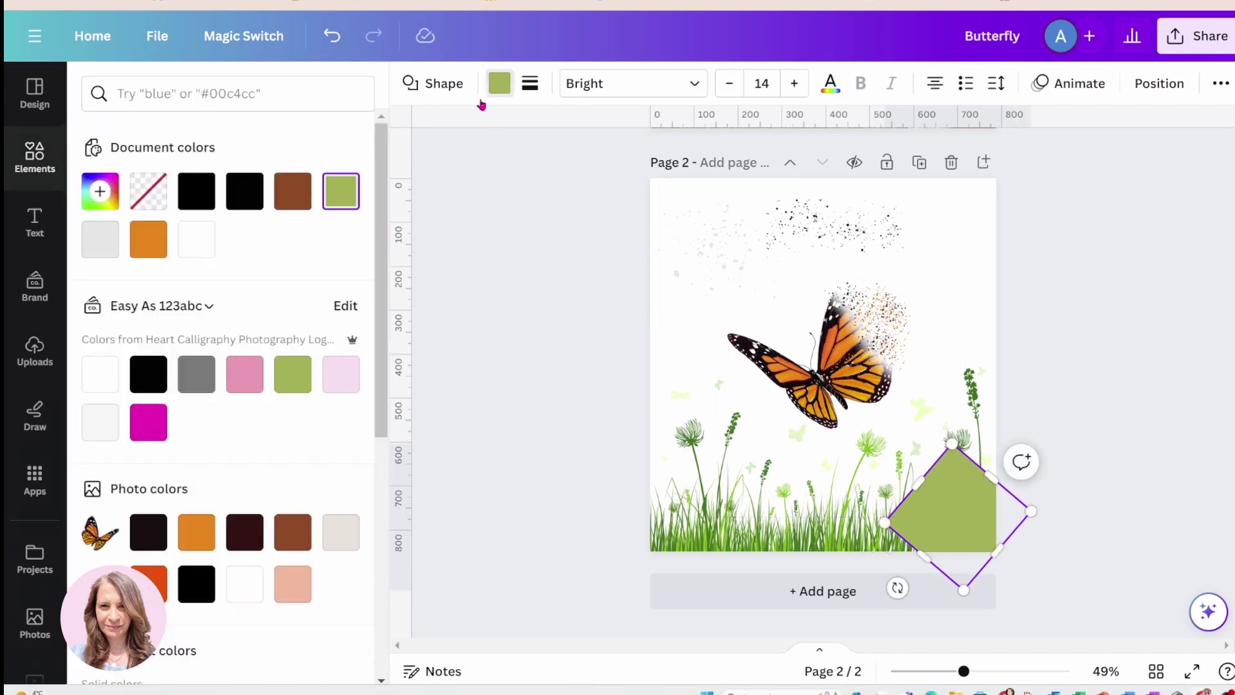
left_click(200, 248)
left_click_drag(990, 473, 1025, 438)
left_click_drag(925, 555, 891, 592)
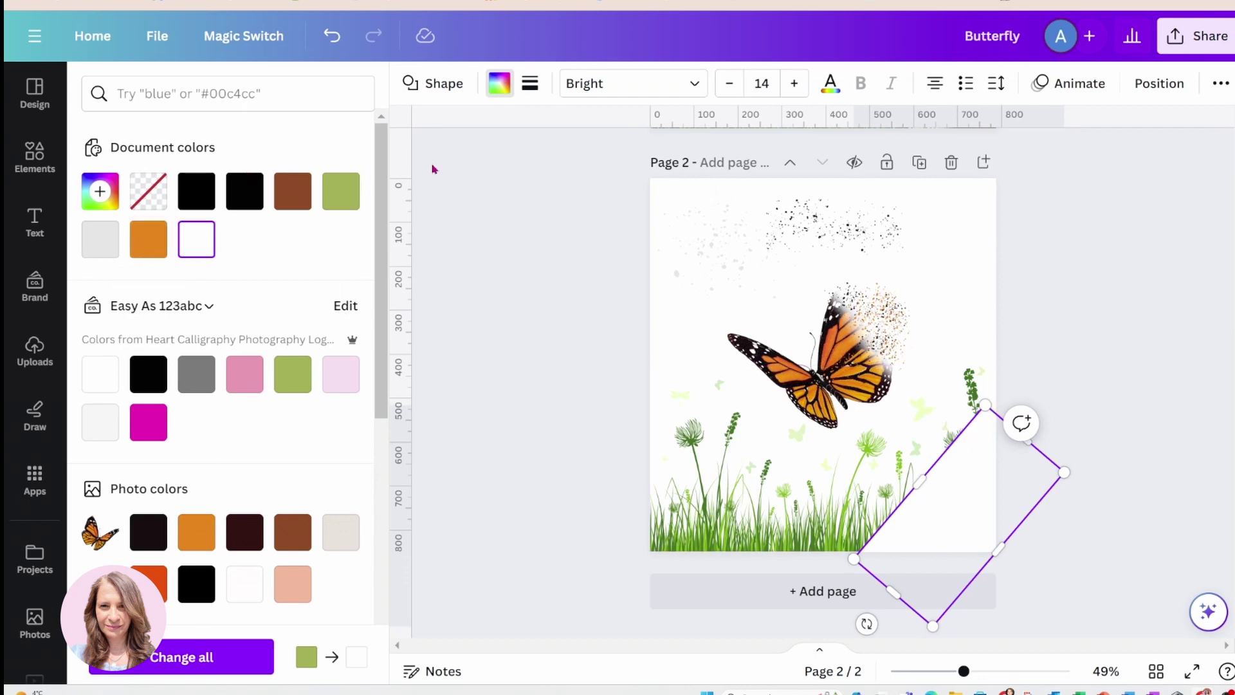
left_click(1017, 486)
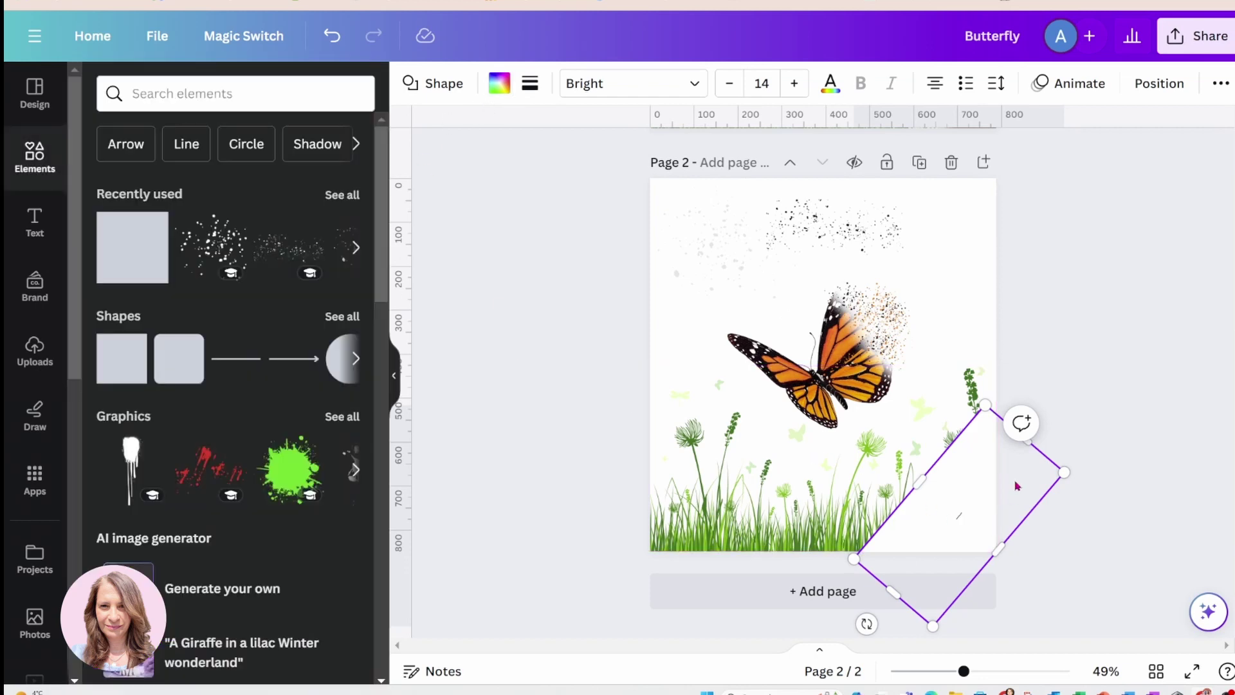
key("Delete")
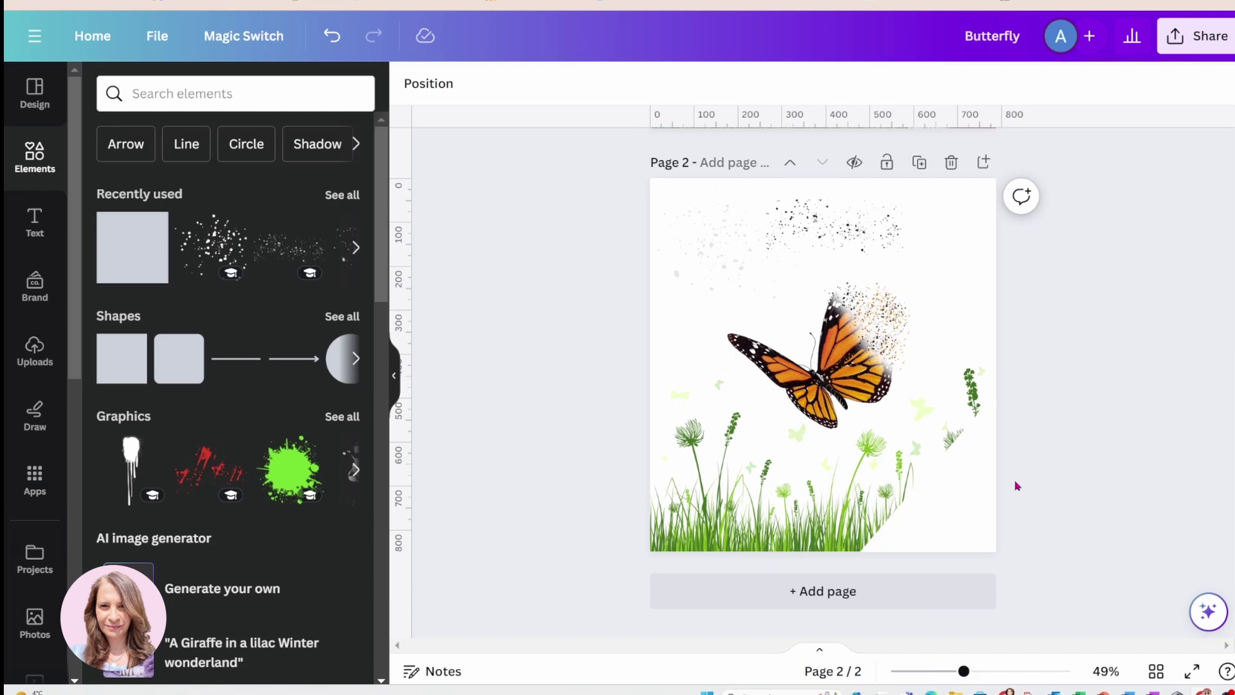
Step: Add a white square rotated 45° and fit it over the grass's right end
left_click(125, 250)
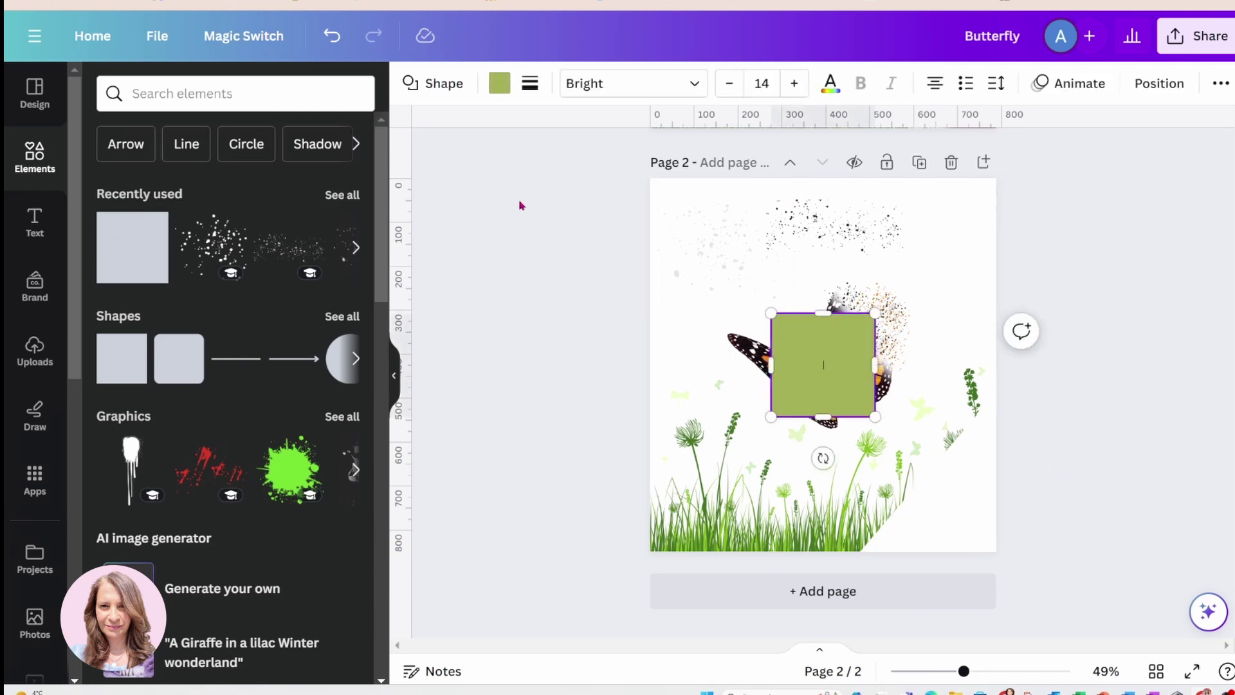
left_click(491, 92)
left_click(197, 239)
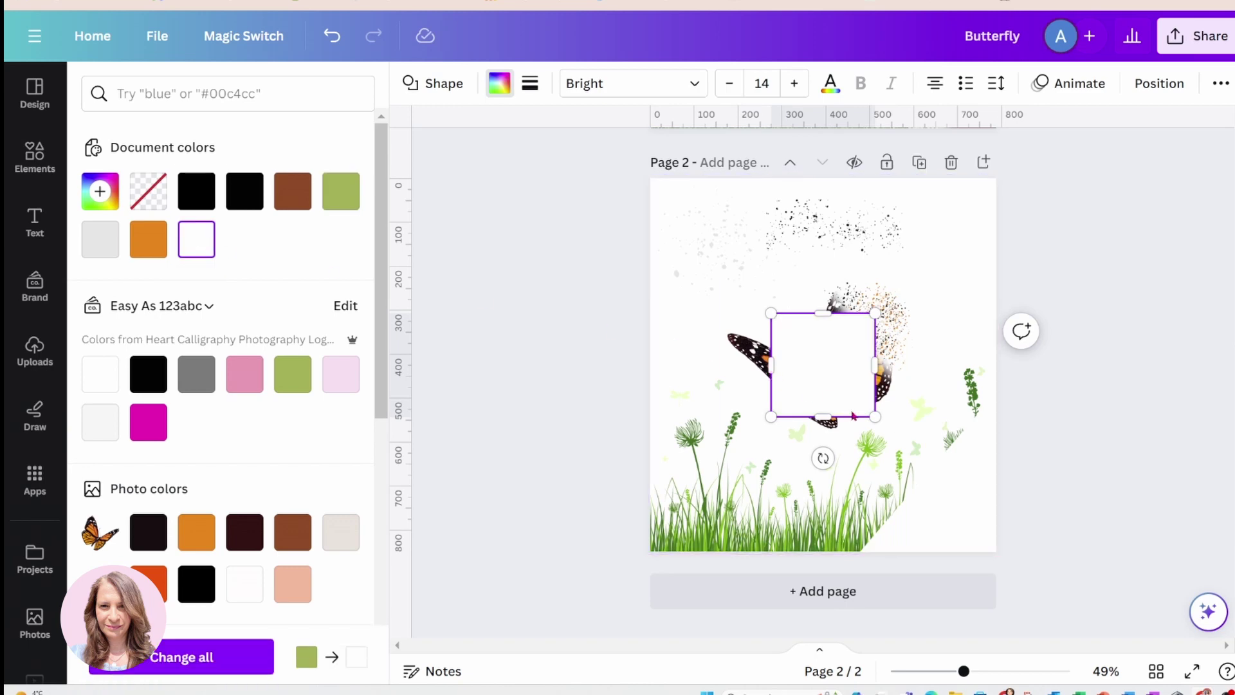
left_click_drag(823, 458, 756, 435)
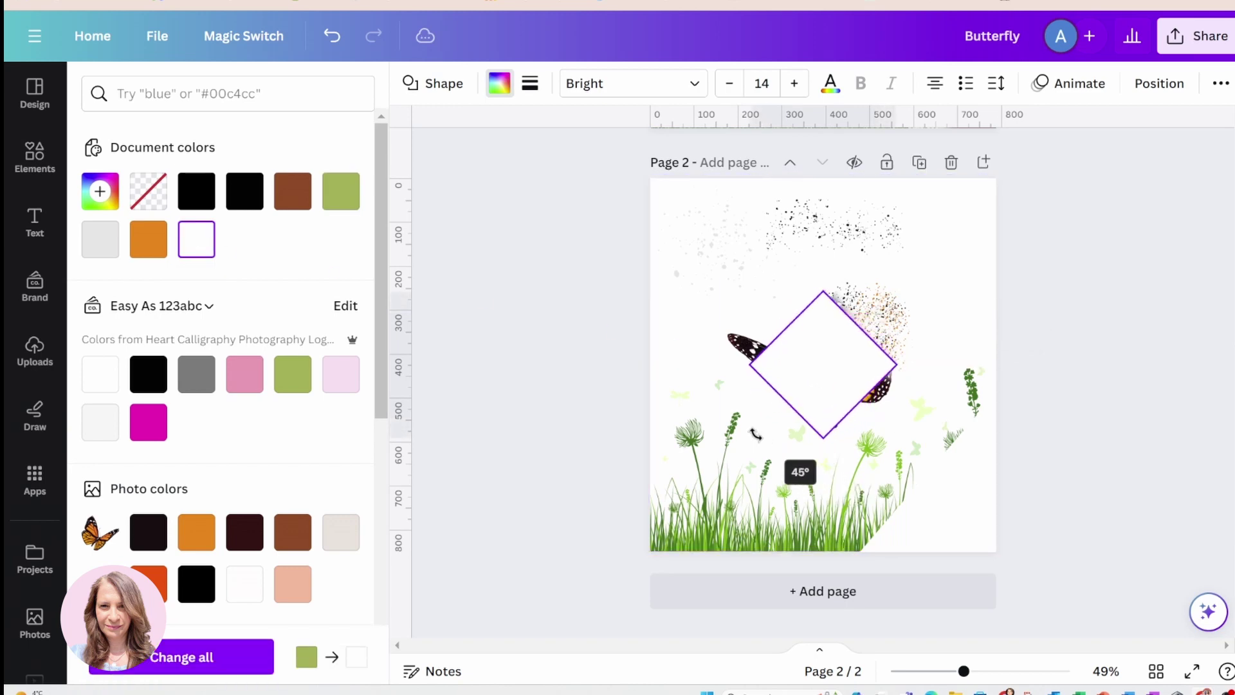
left_click_drag(823, 367, 967, 415)
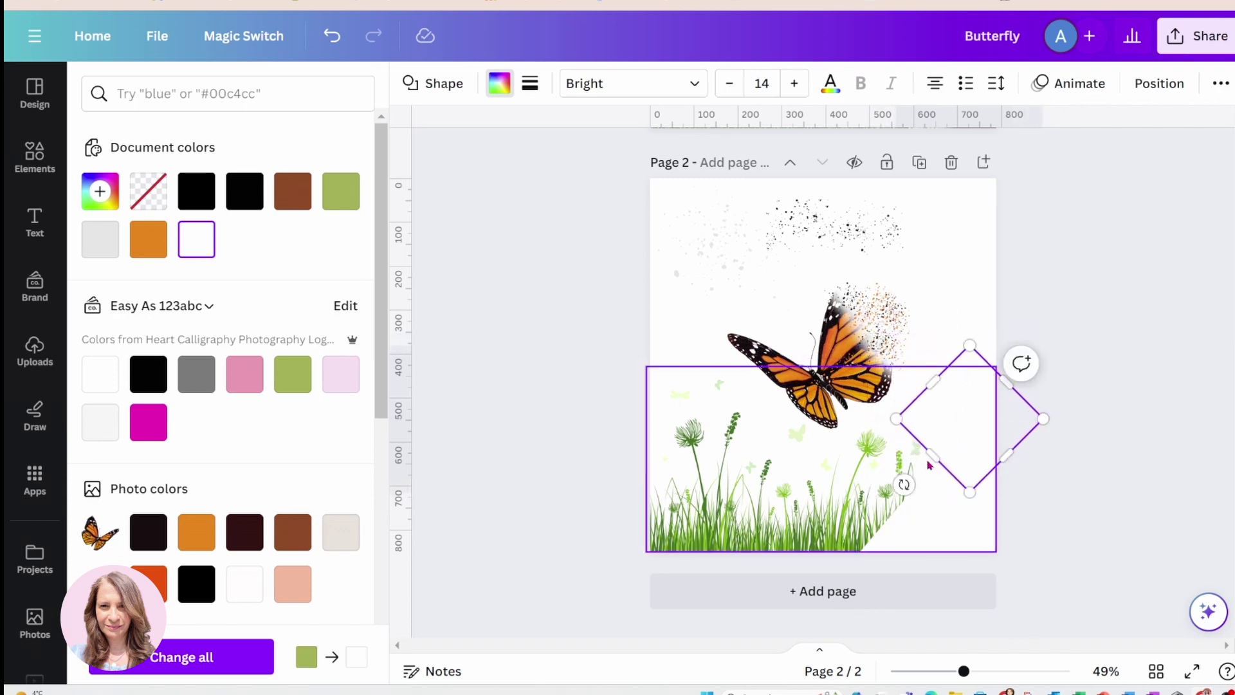
mouse_move(929, 458)
left_mouse_down()
mouse_move(888, 496)
mouse_move(924, 510)
mouse_move(929, 444)
left_mouse_up()
left_click(1101, 363)
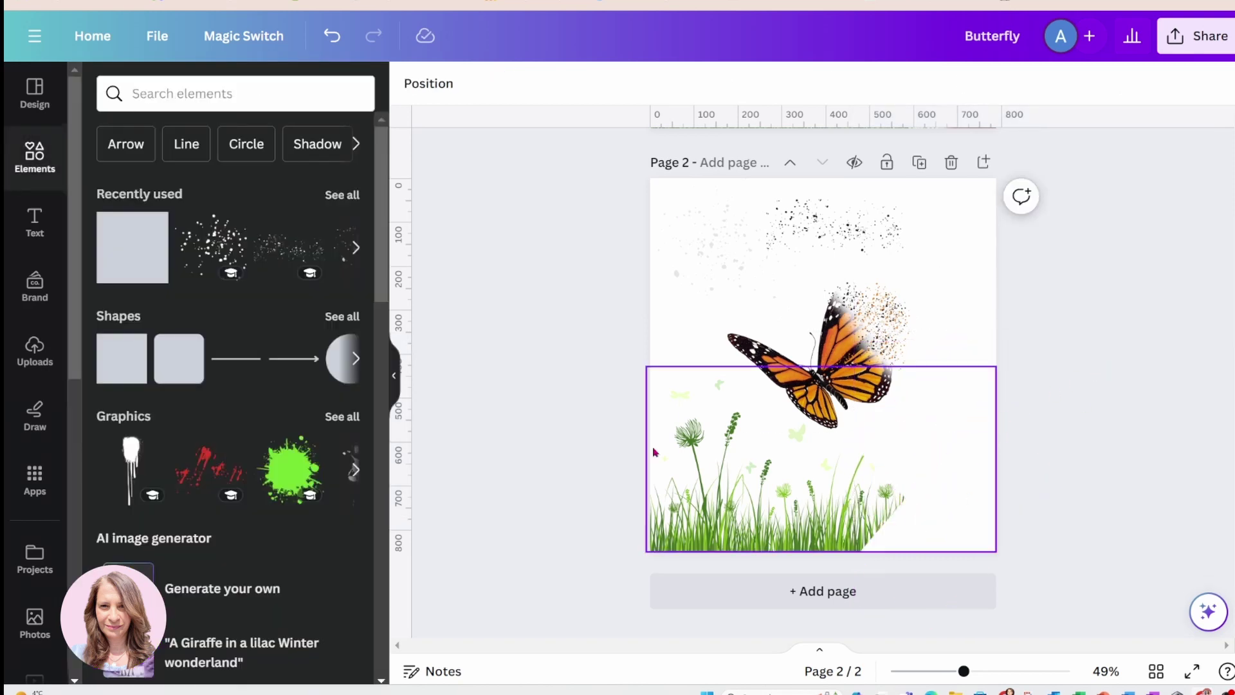
Step: Add a white glow rotated about 45° over the grass, plus a copy below the grass line
left_click(344, 196)
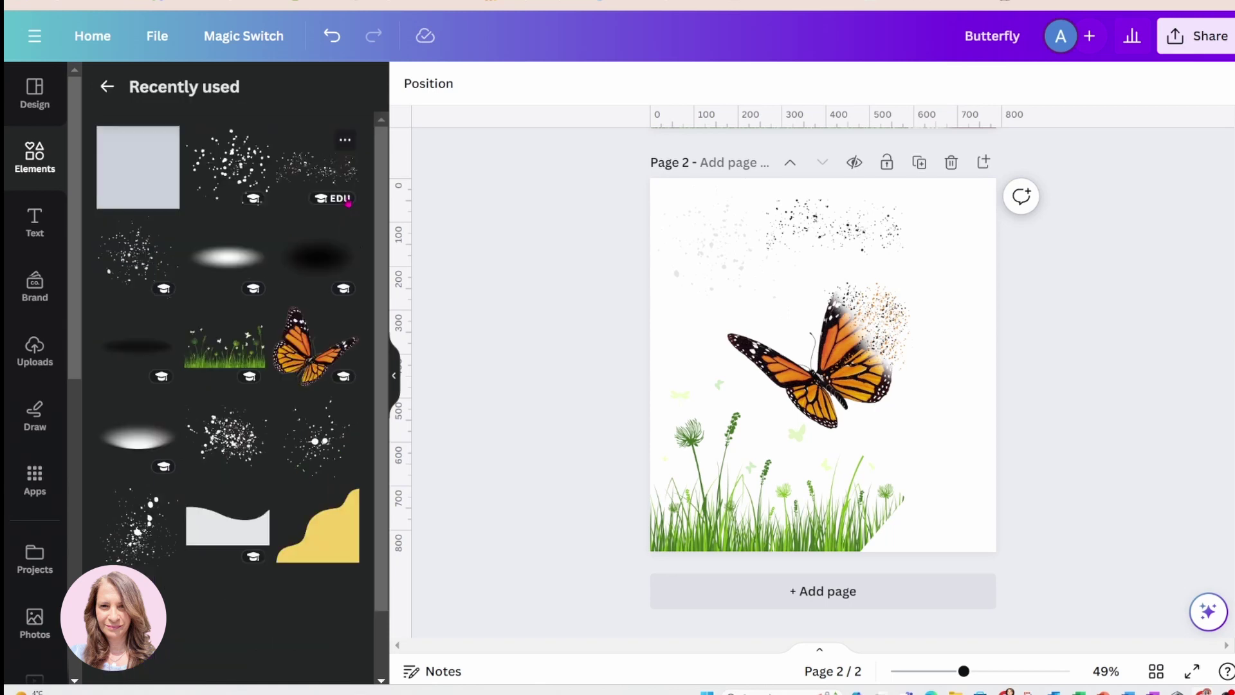
left_click(241, 257)
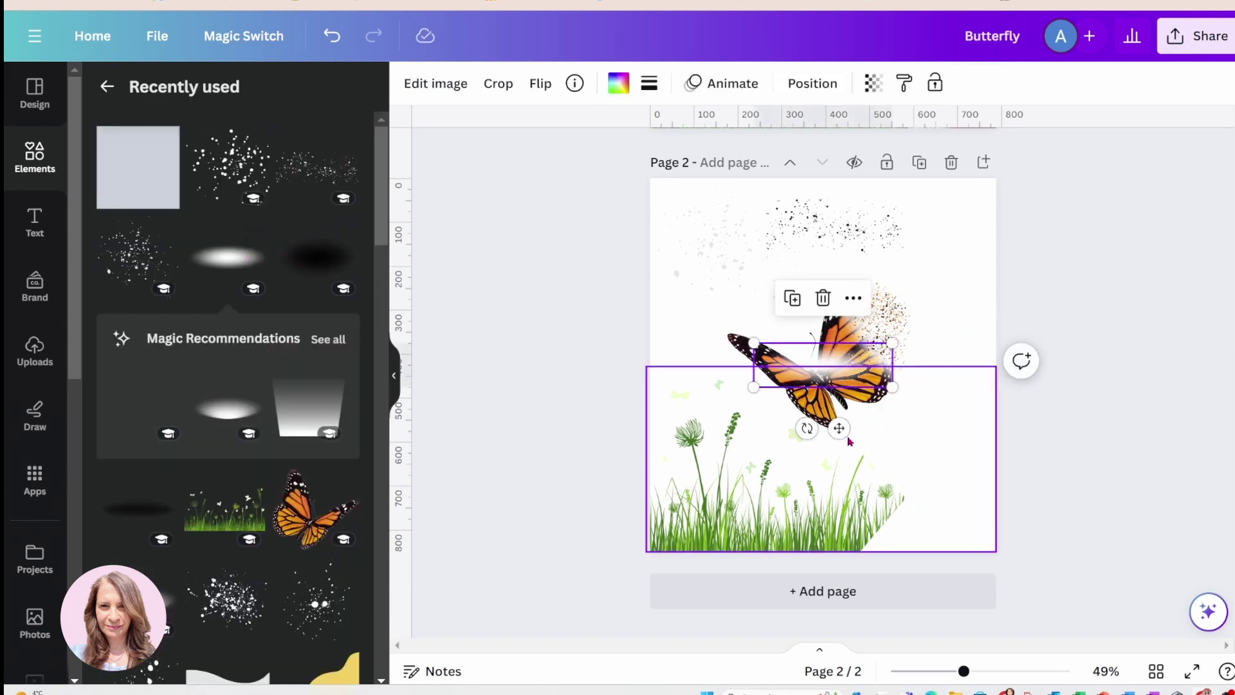
left_click_drag(805, 428, 768, 399)
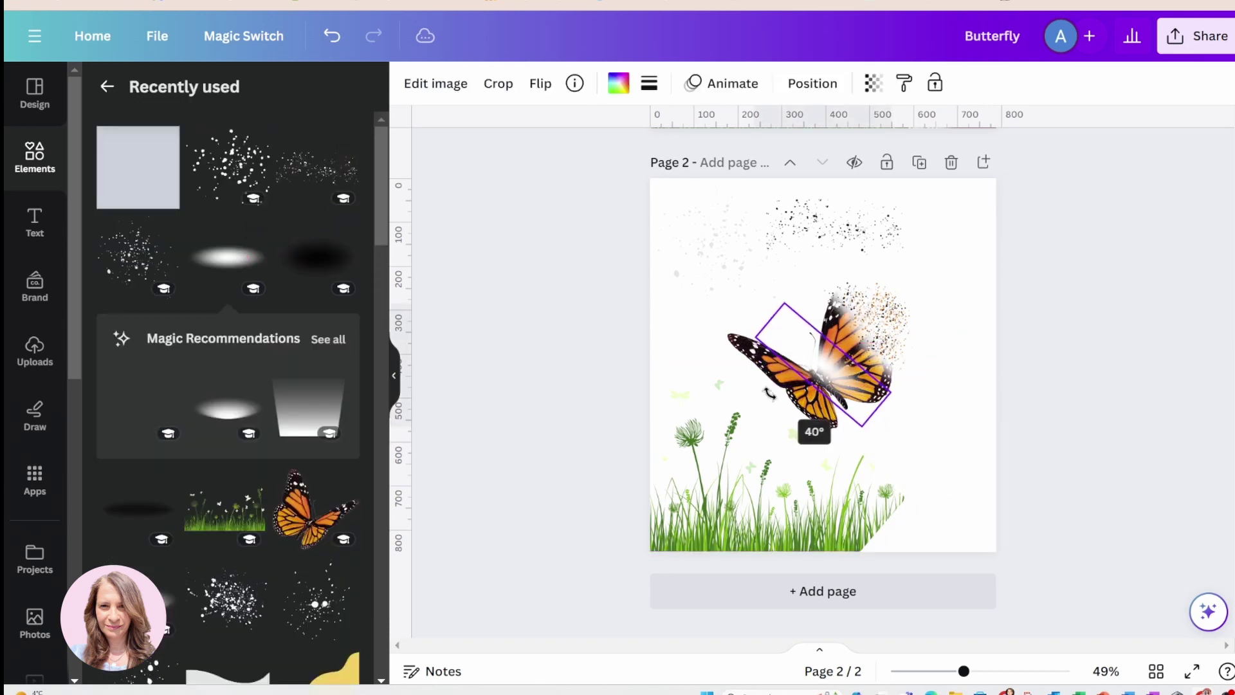
left_click_drag(840, 379, 860, 523)
left_click(846, 379)
left_click_drag(854, 461, 875, 501)
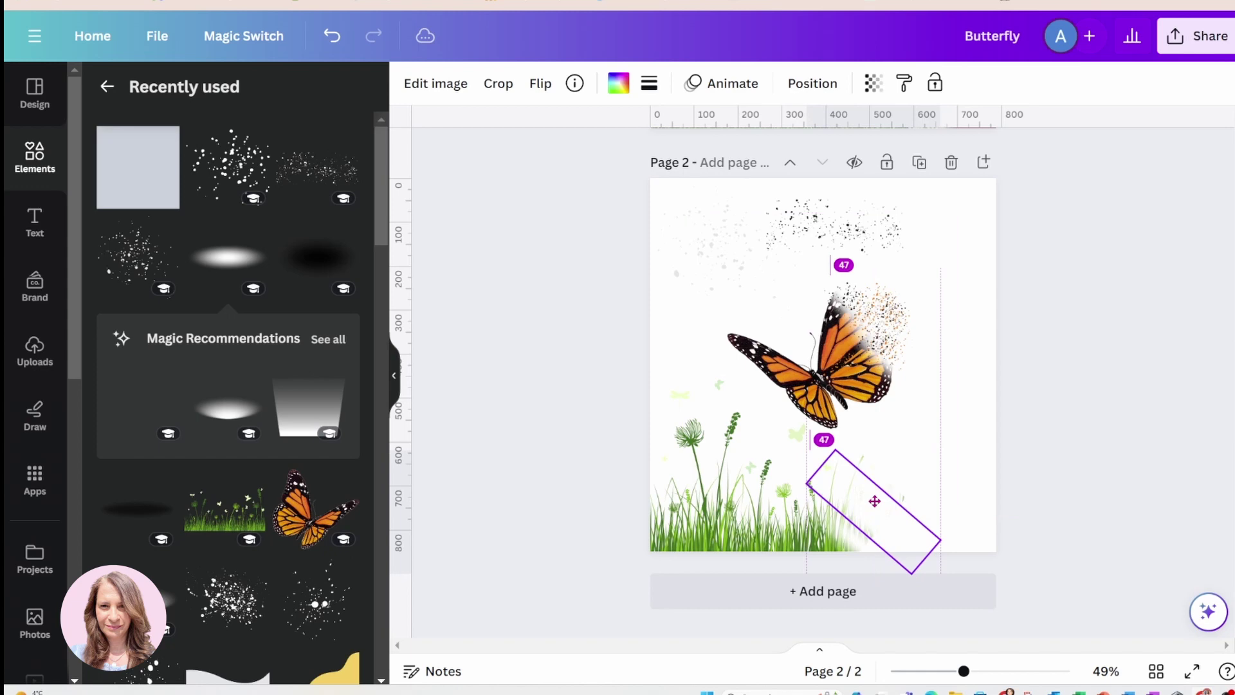
left_click(1116, 373)
Step: Move the dark sparkles onto the grass, tilt them about 31°, and recolour them green
left_click(861, 229)
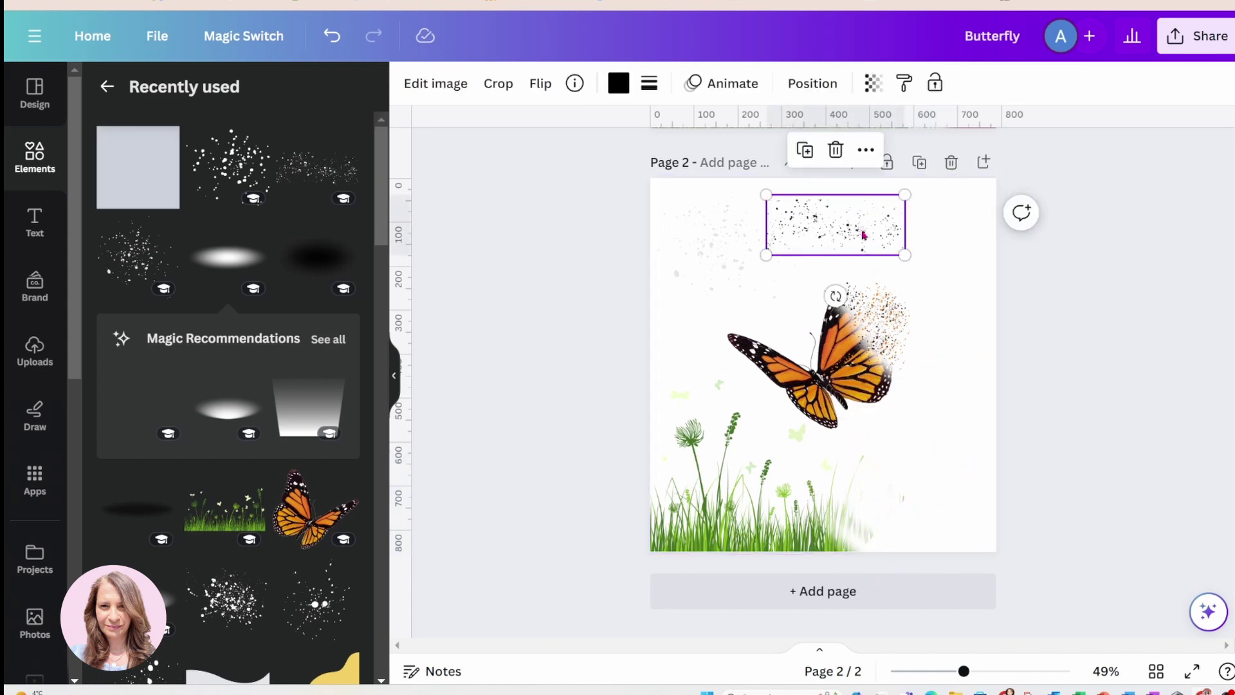
left_click_drag(848, 227, 859, 515)
left_click_drag(845, 584, 809, 571)
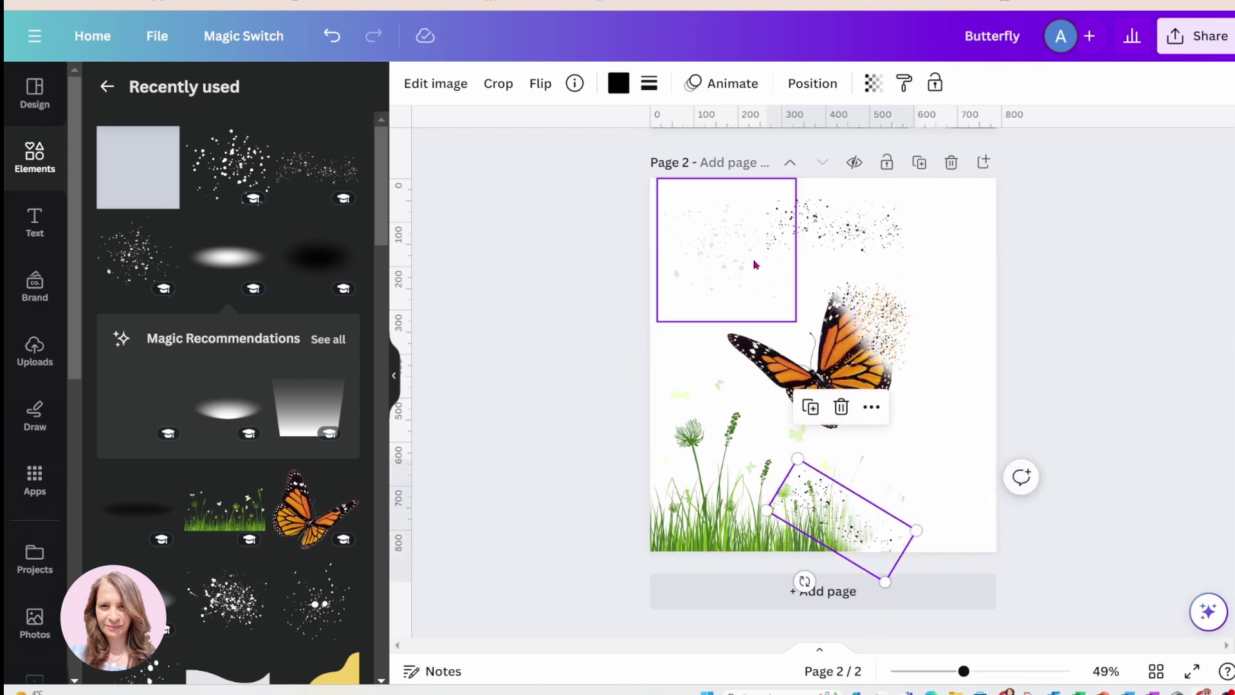
left_click(618, 83)
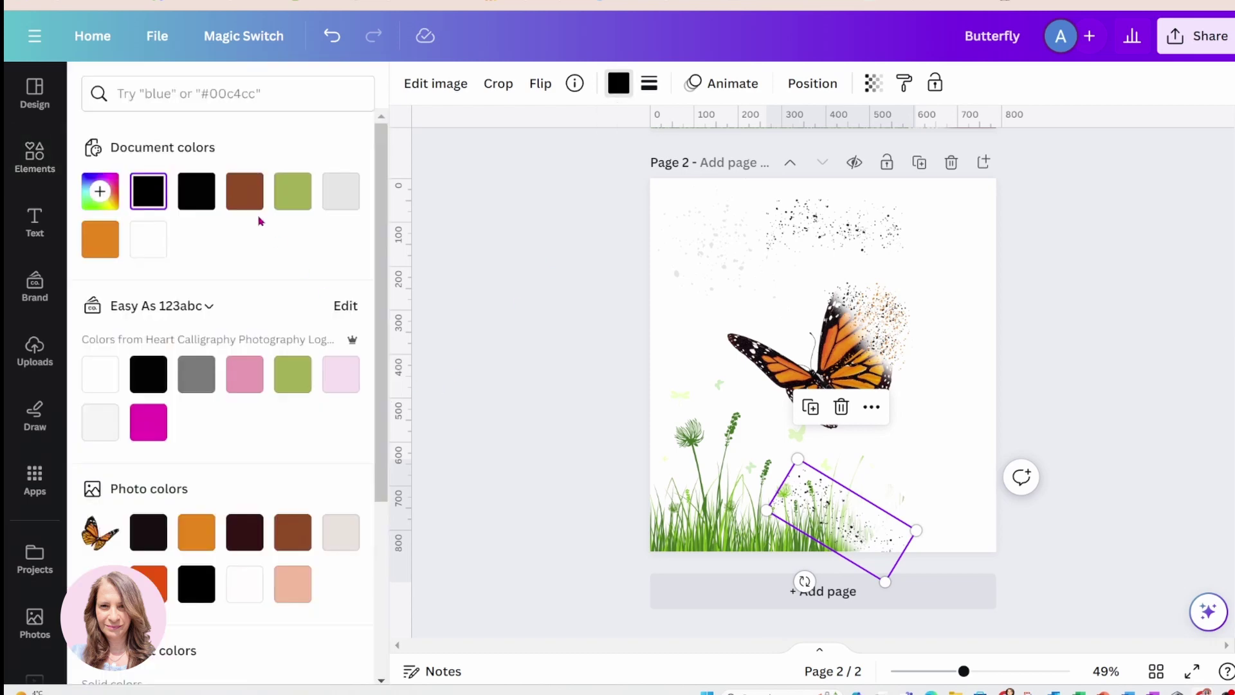
left_click(292, 373)
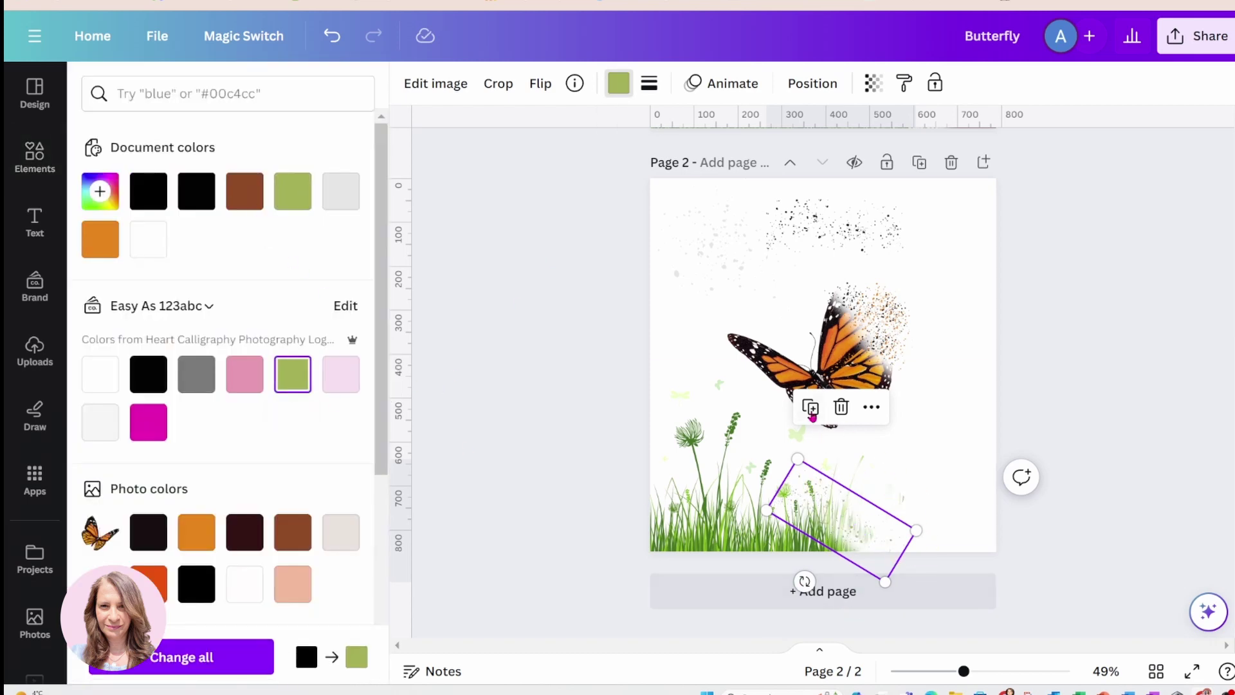
left_click_drag(844, 518, 878, 480)
left_click_drag(911, 518, 952, 523)
left_click(1135, 366)
left_click(1102, 404)
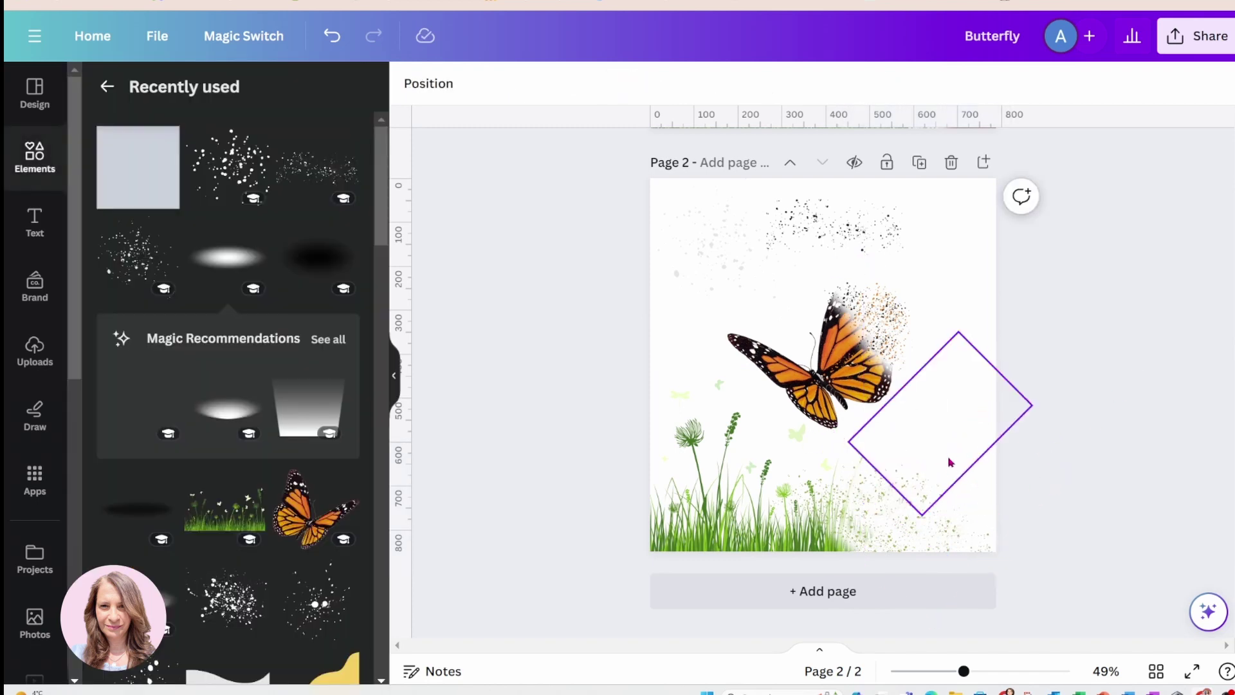
left_click(718, 259)
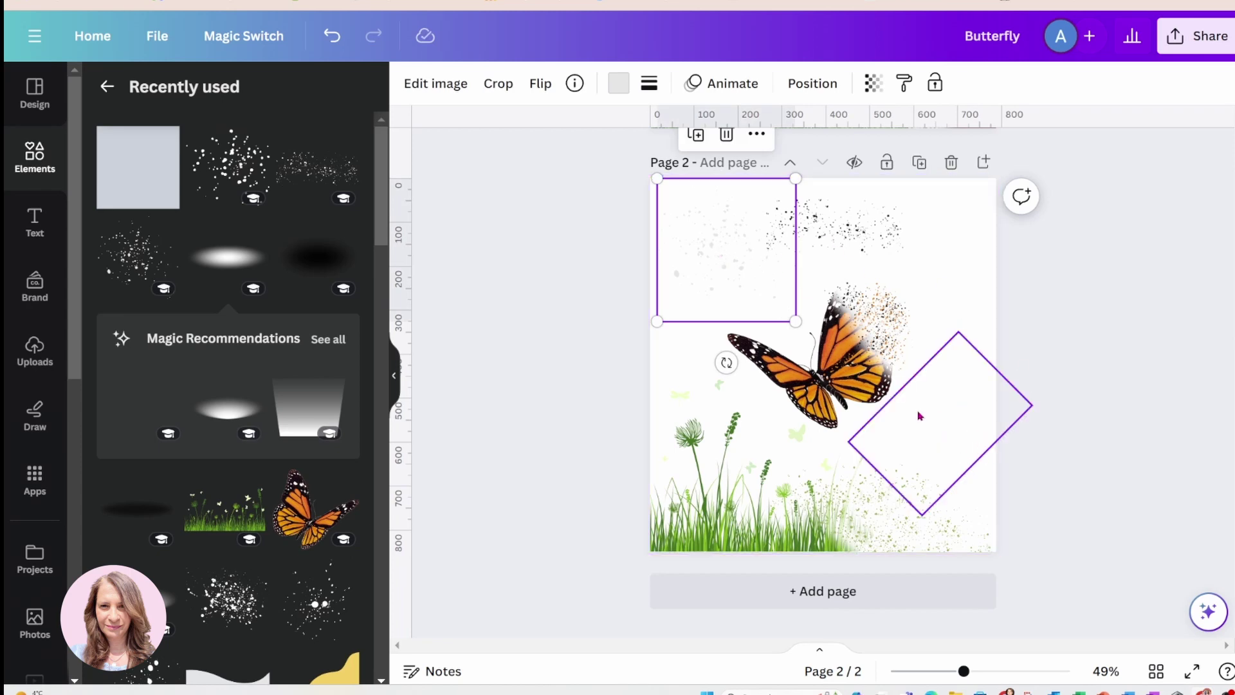
Step: Search the elements library for 'curve' and browse all curve graphics
scroll(1045, 425, "up", 5)
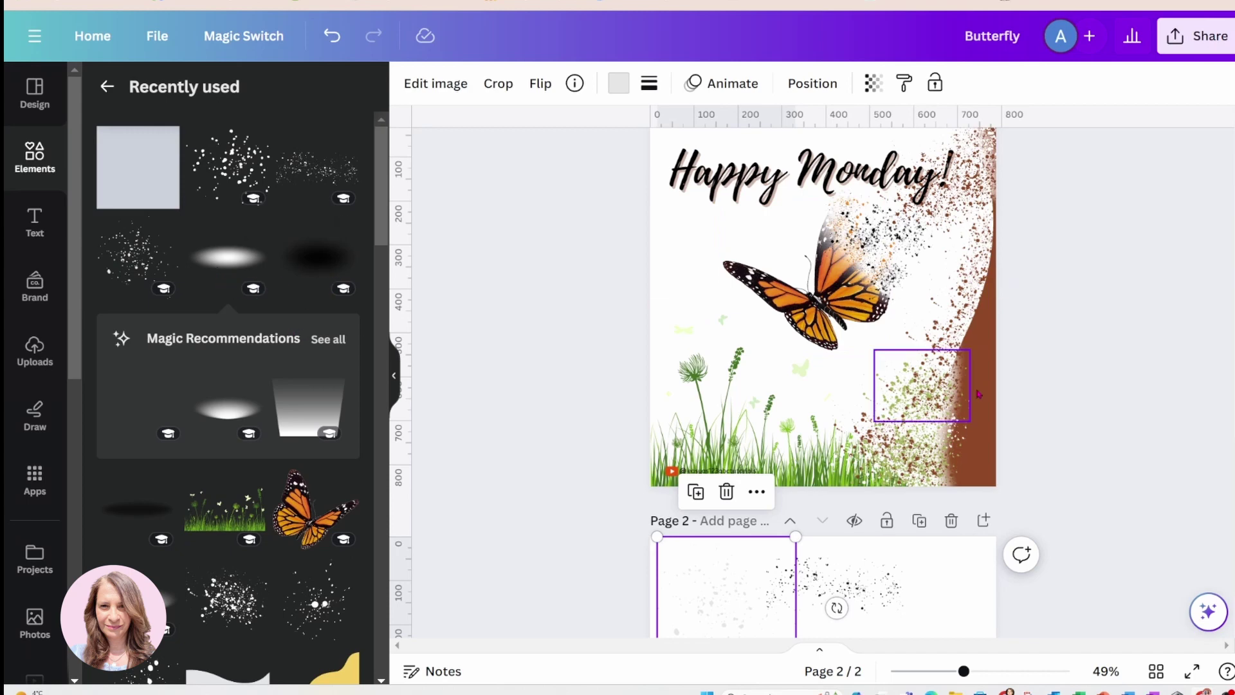
scroll(1147, 422, "down", 5)
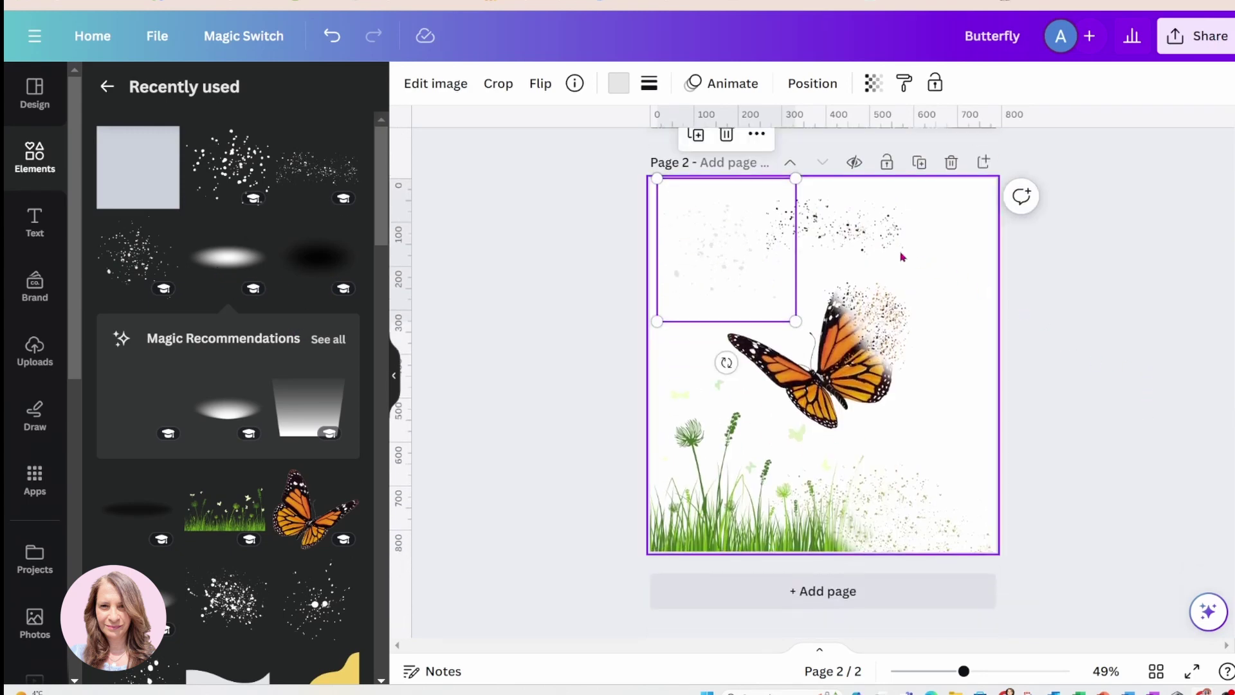
left_click(35, 156)
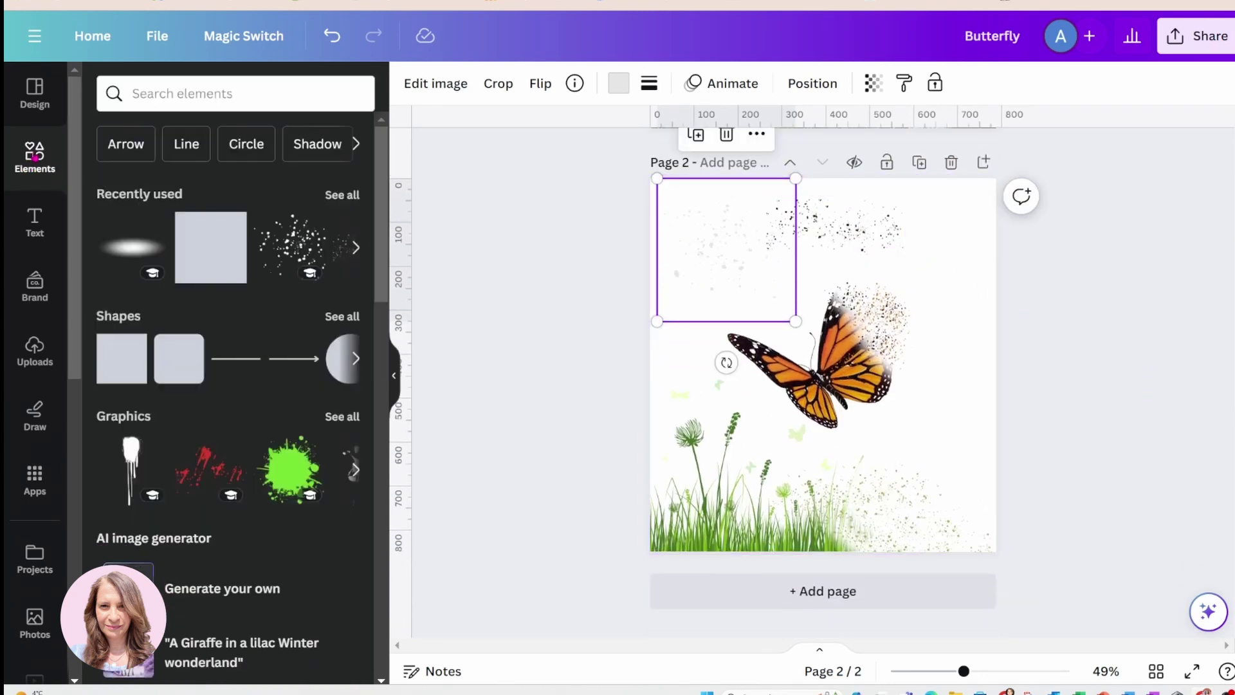
left_click(139, 100)
type("cur")
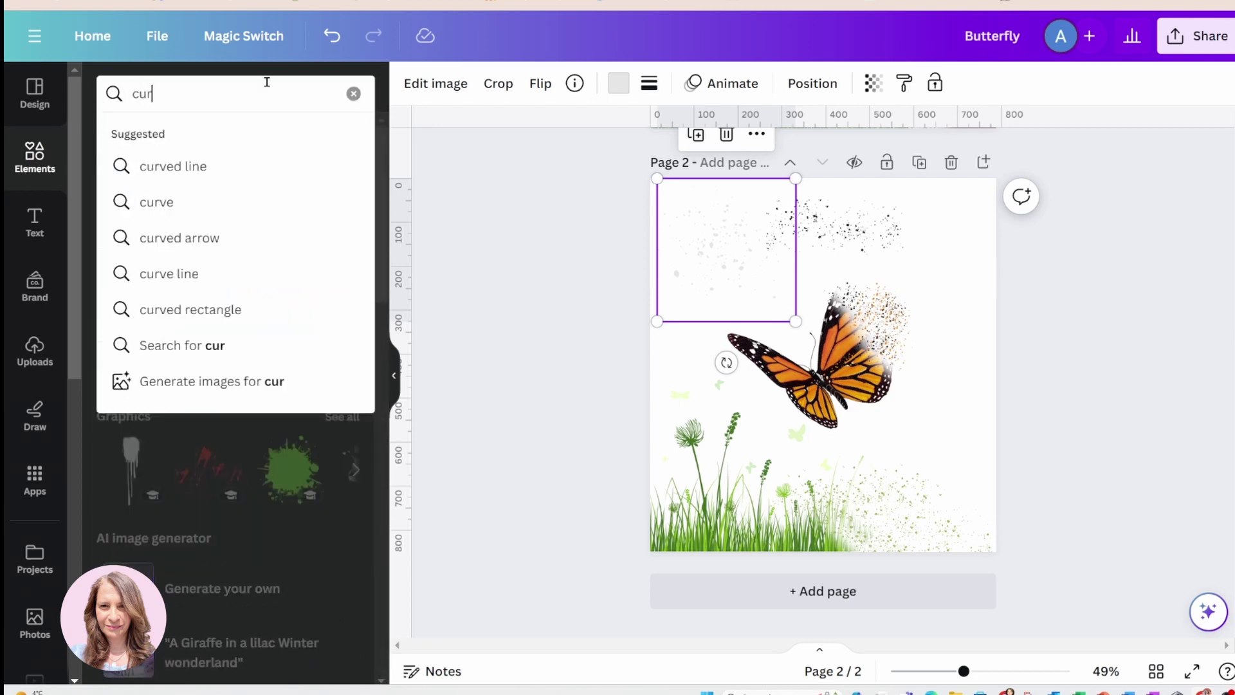
type("ve")
key("Return")
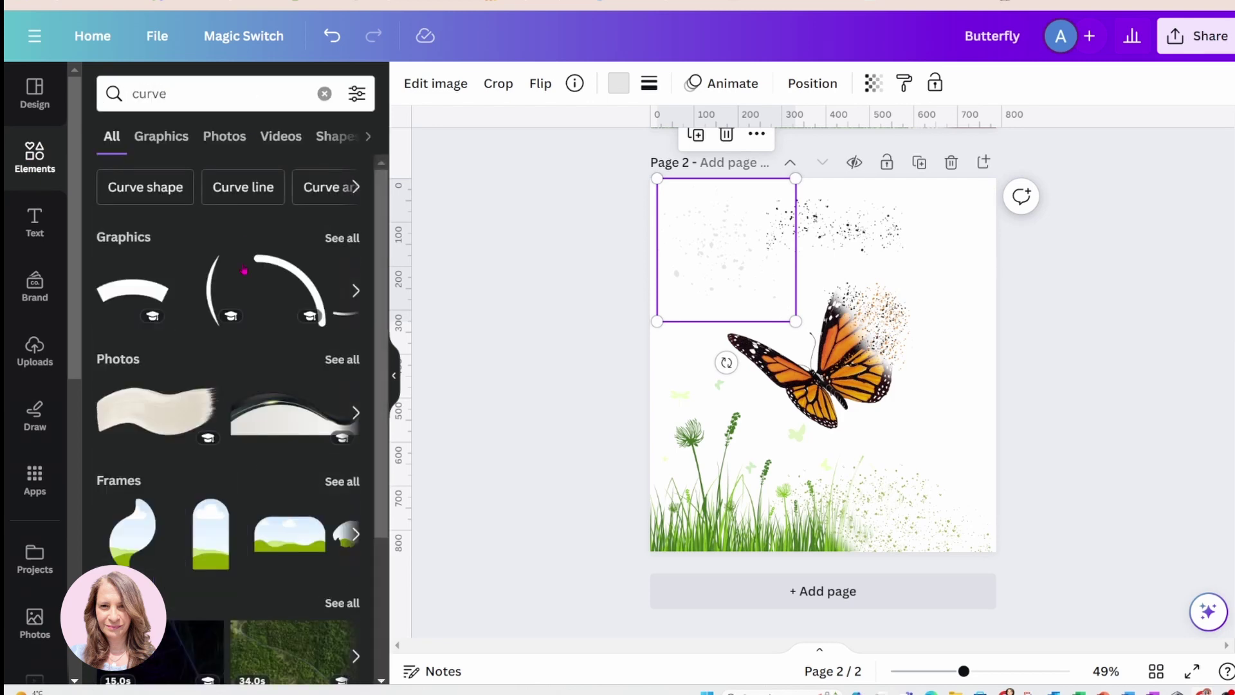
left_click(330, 241)
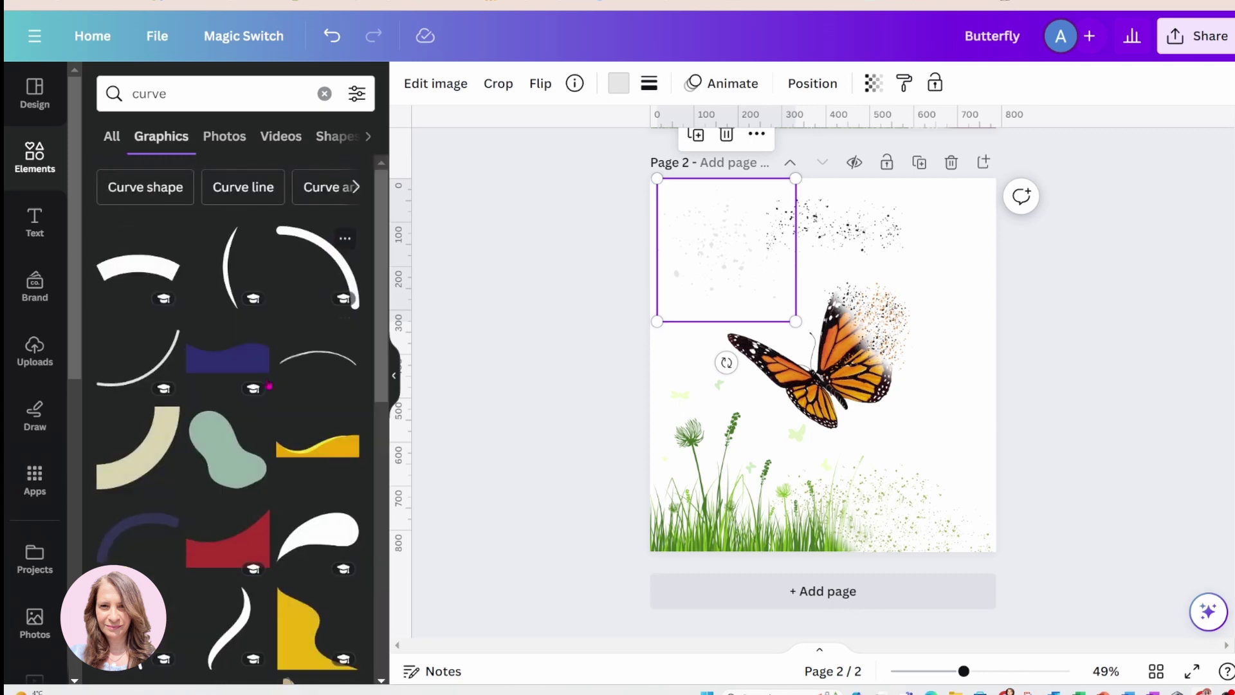
scroll(274, 432, "down", 5)
scroll(275, 432, "down", 10)
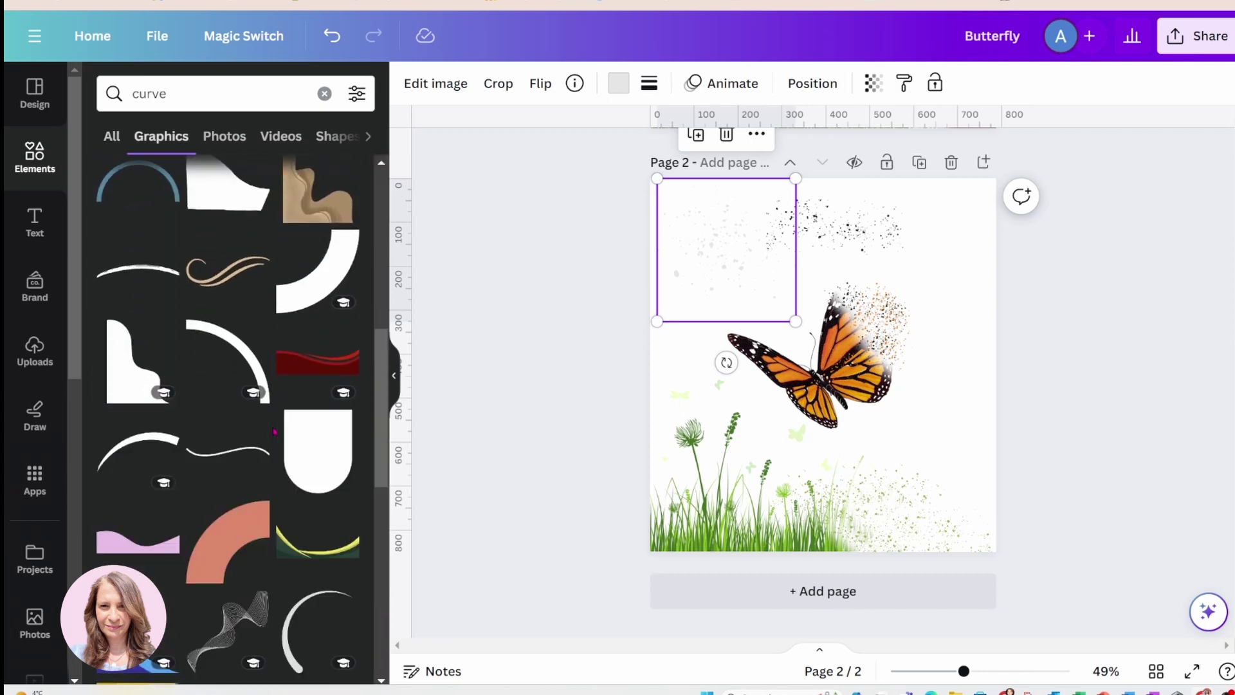
Step: Enlarge the red curved shape and rotate it to run down the page's right edge
left_click_drag(841, 430, 969, 533)
left_click_drag(991, 414, 1034, 170)
left_click_drag(1002, 489, 989, 490)
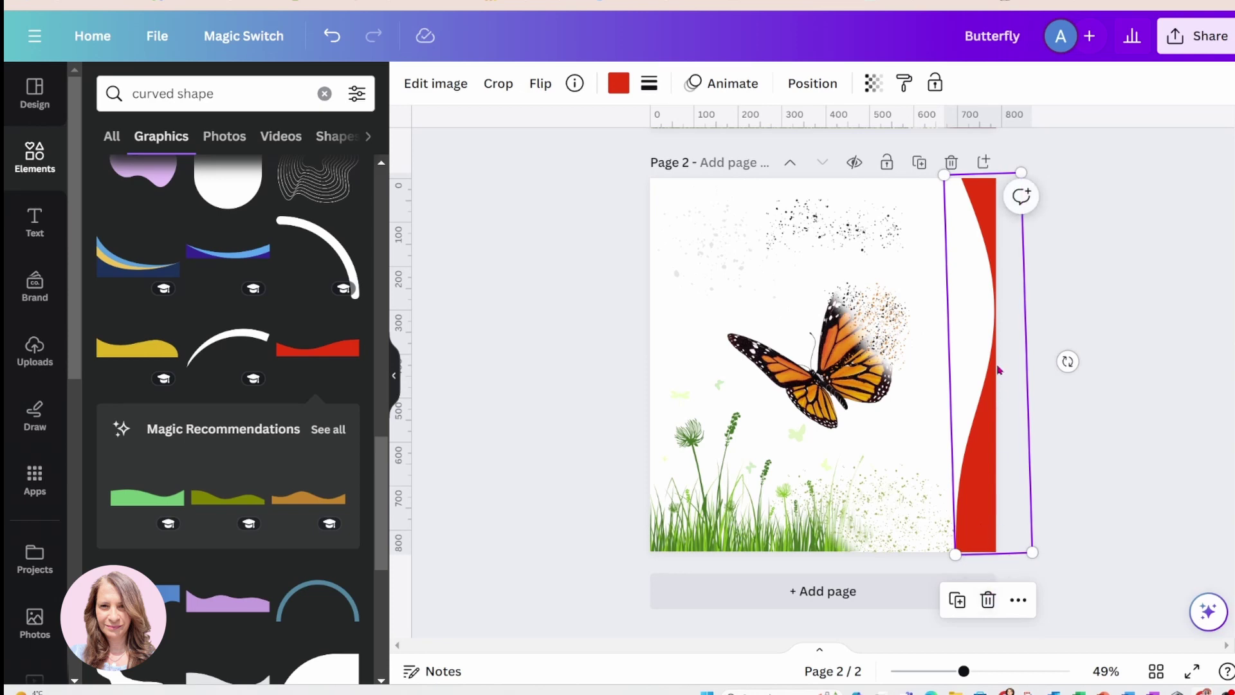
mouse_move(1067, 362)
left_mouse_down()
mouse_move(1059, 370)
mouse_move(1085, 368)
left_mouse_up()
left_click(1064, 488)
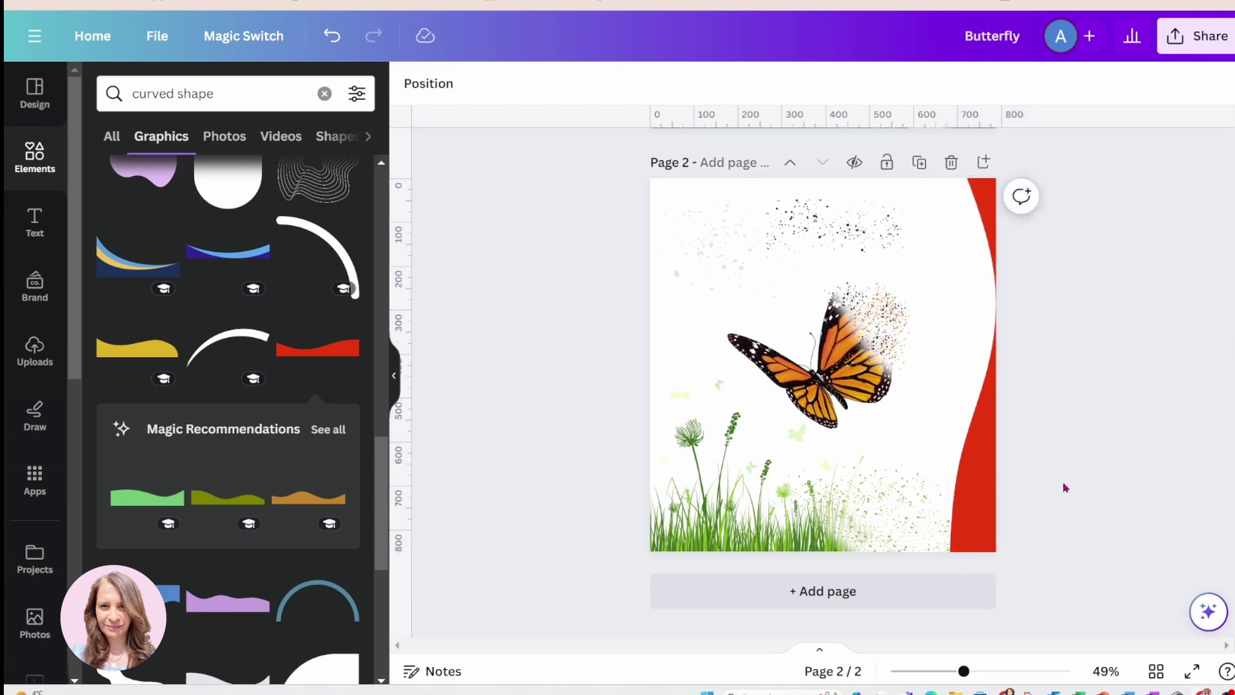
left_click(993, 519)
left_click_drag(992, 519, 987, 518)
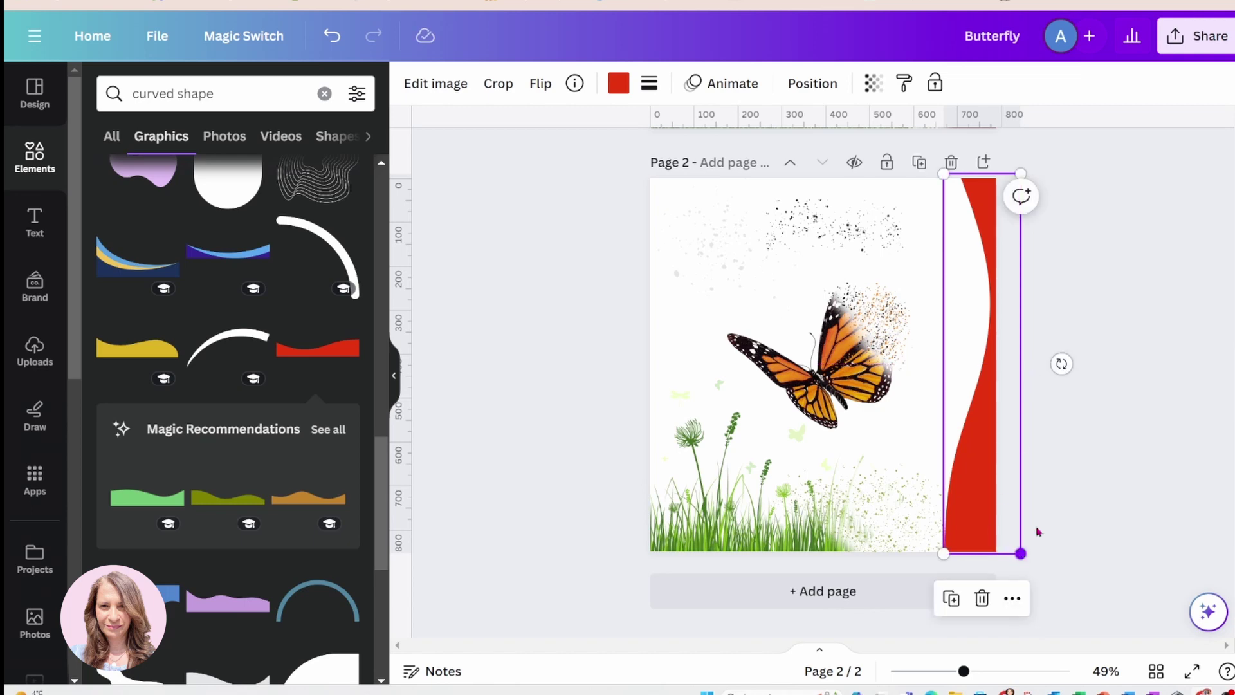
left_click(1072, 490)
Step: Recolour the curved shape green
left_click(988, 516)
left_click(618, 83)
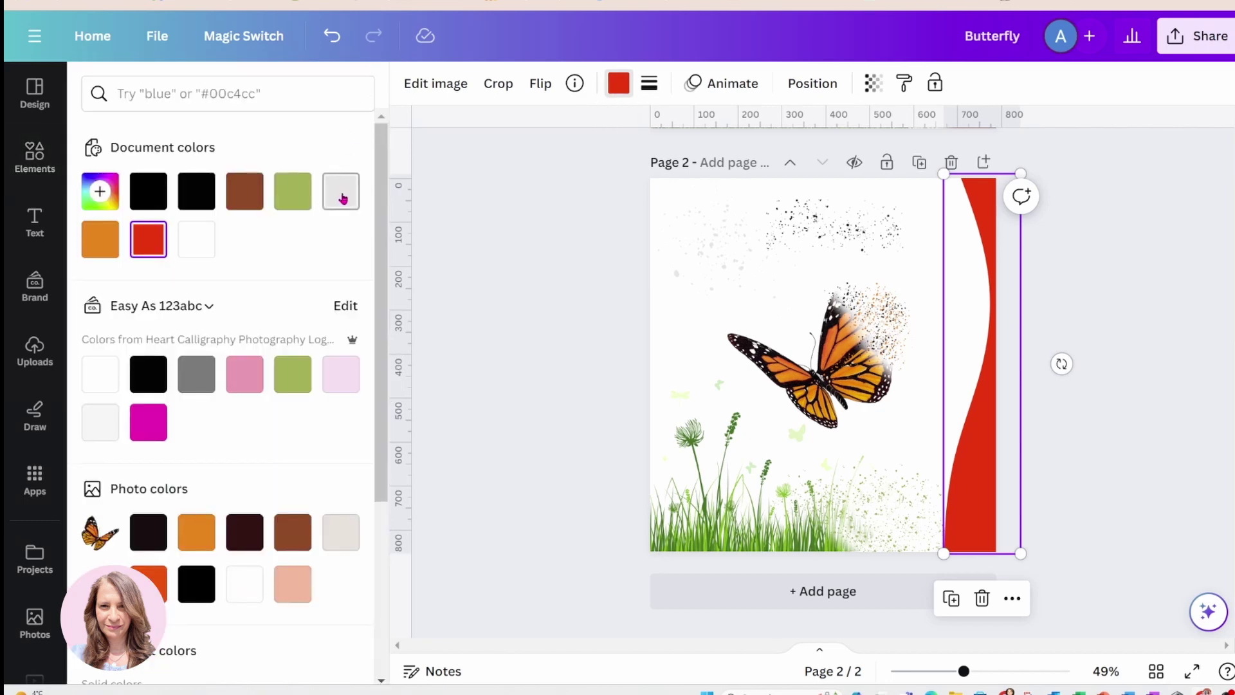
left_click(302, 200)
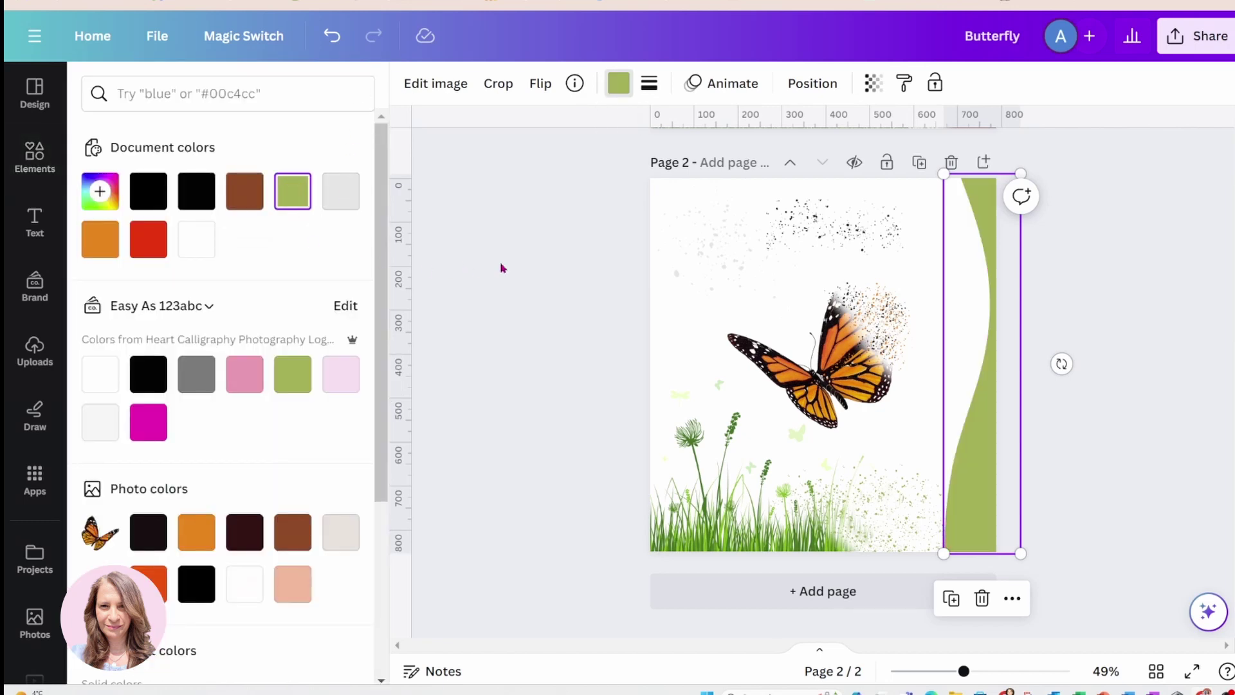
left_click(560, 259)
left_click(1070, 245)
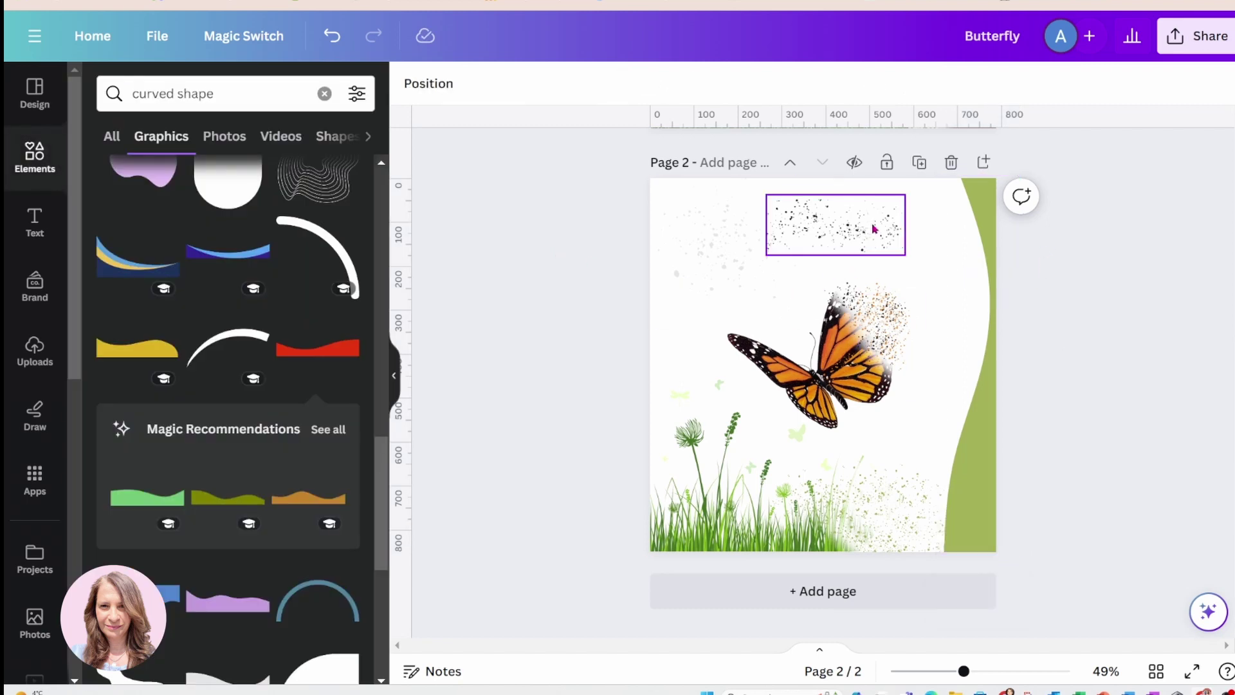
Step: Shrink the faint grey speckles at the top left
left_click(713, 250)
left_click_drag(795, 180, 721, 255)
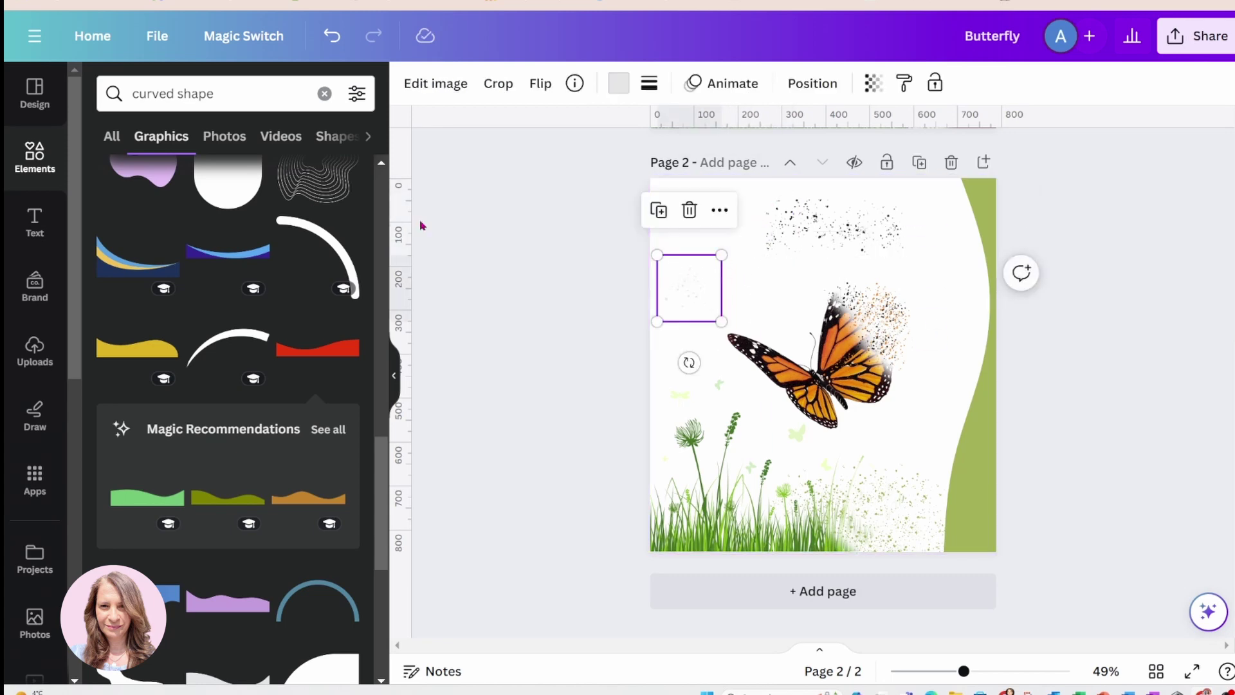
left_click(37, 146)
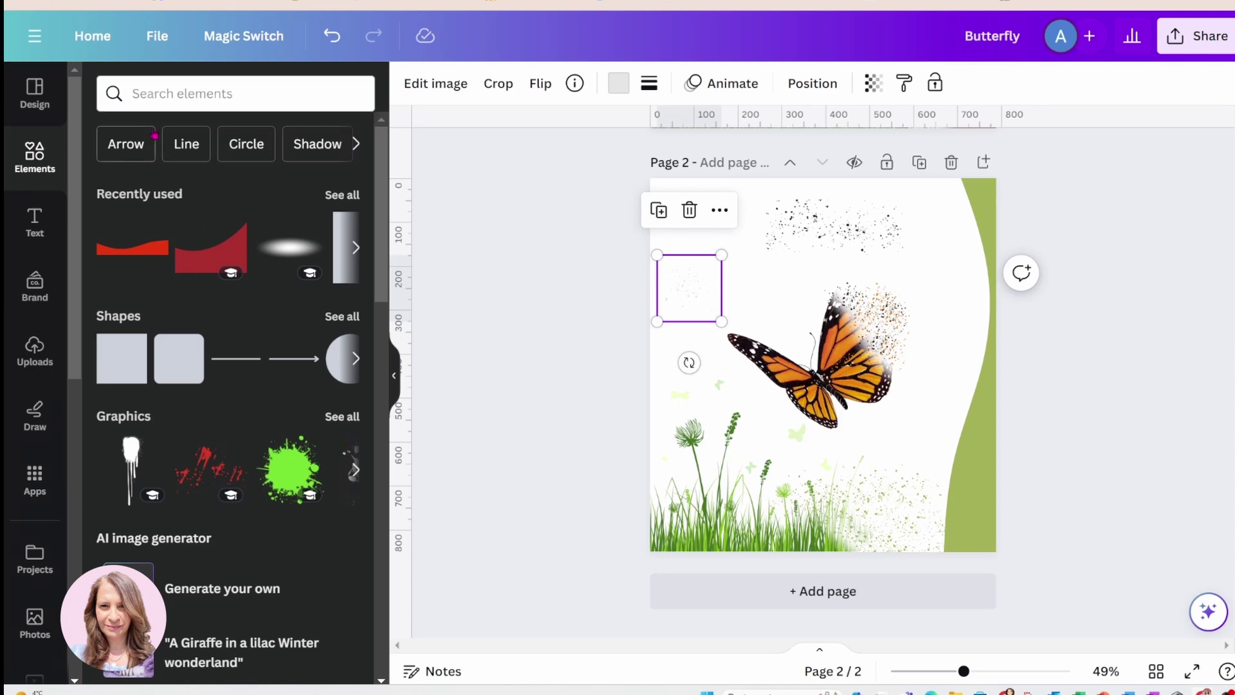
Step: Search Elements for 'splatter' and place a splatter graphic in the page's bottom-right corner
left_click(188, 89)
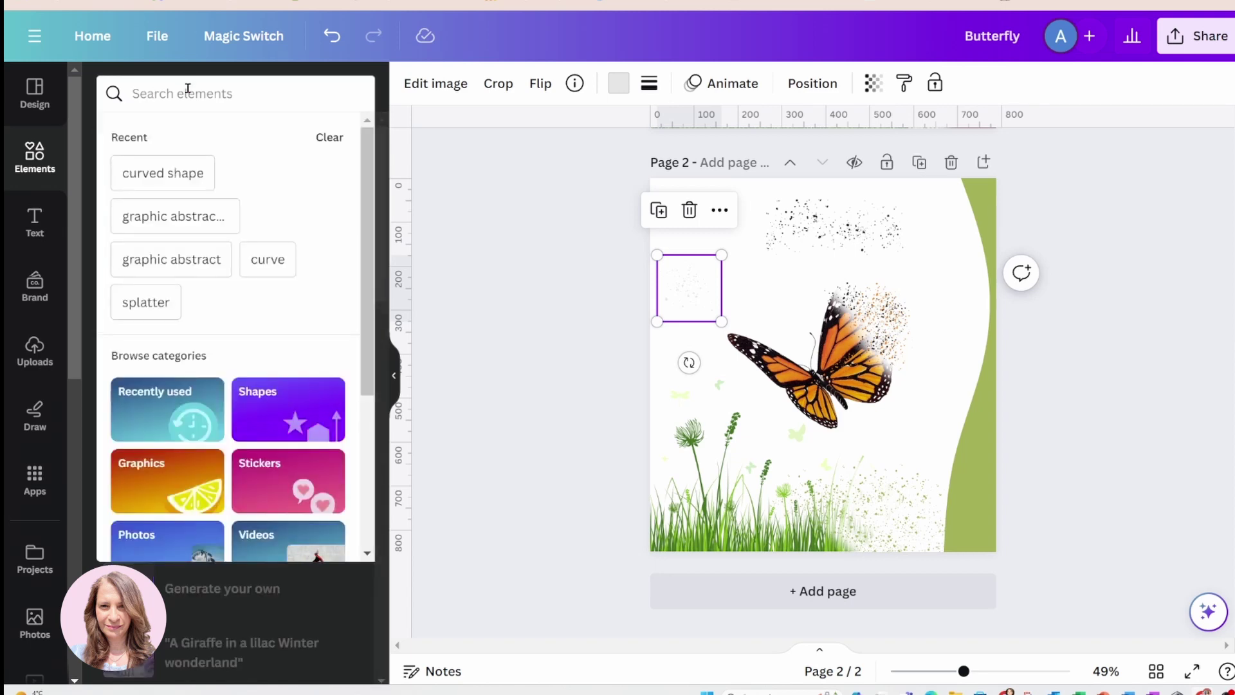
type("spla")
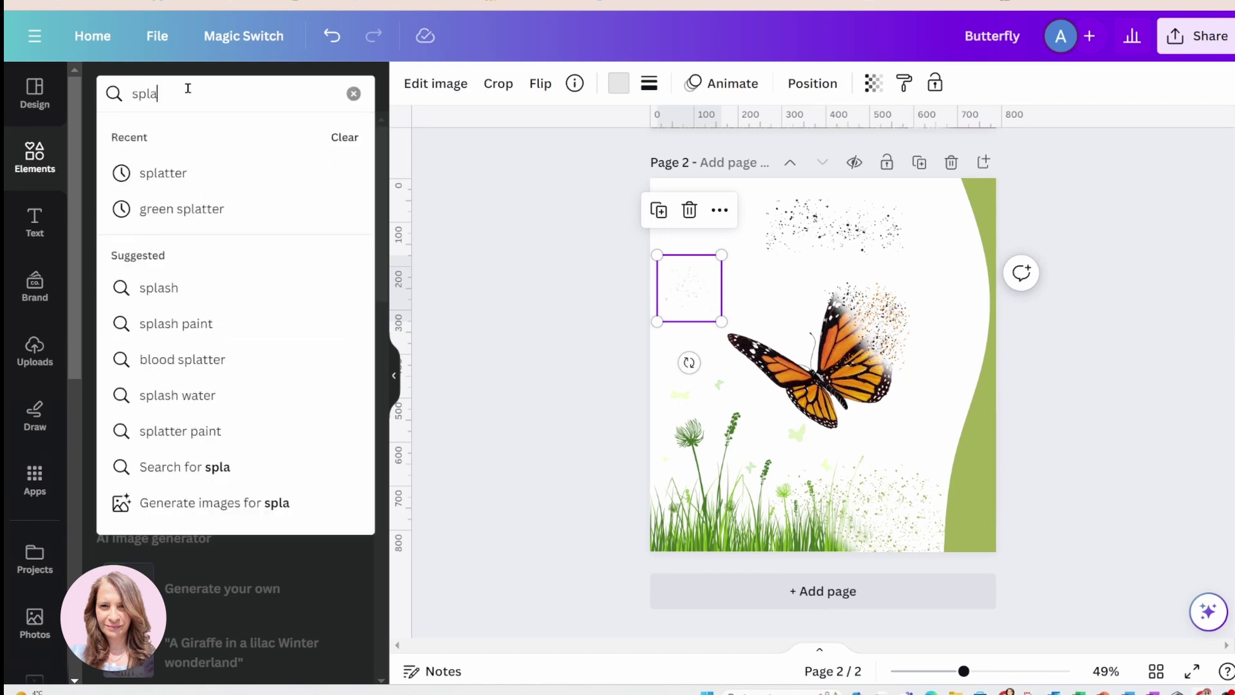
type("tter")
key("Return")
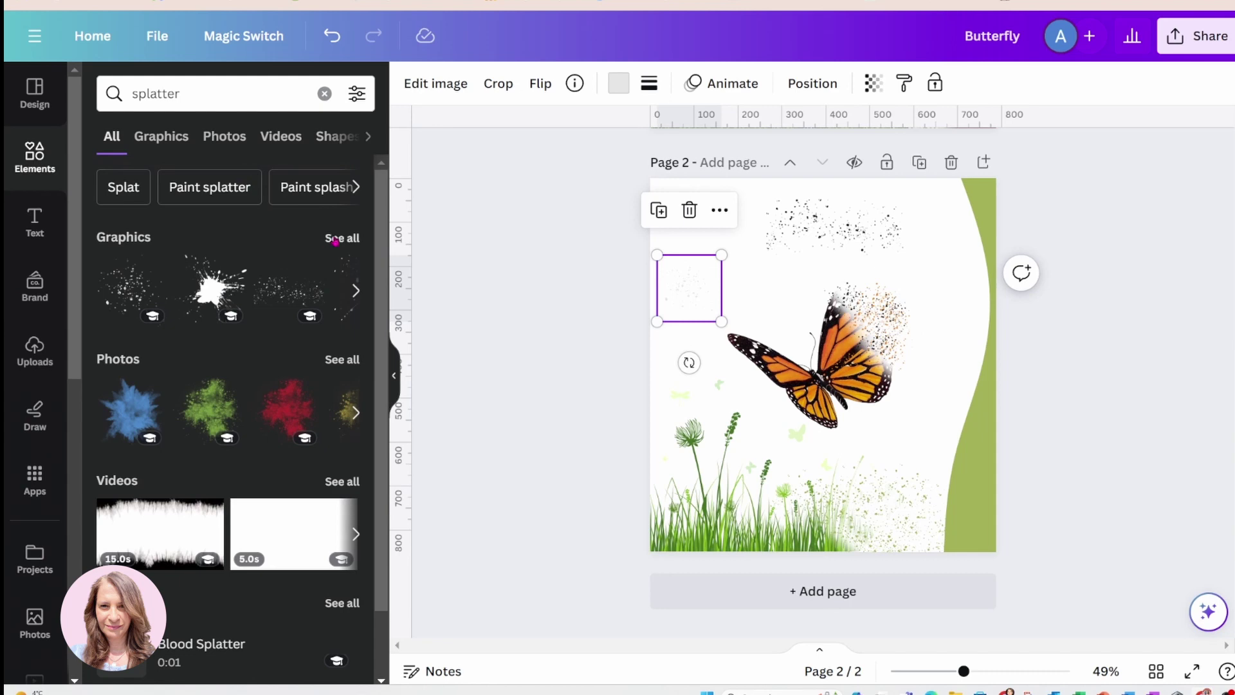
left_click(335, 241)
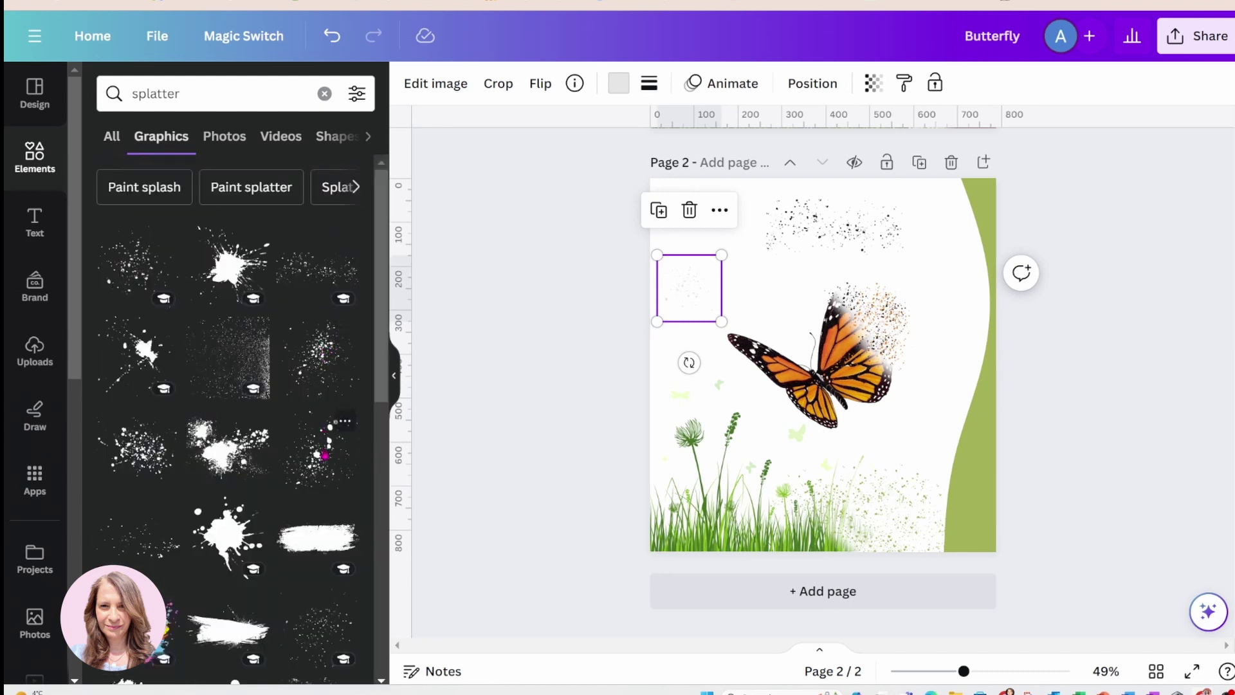
left_click(325, 455)
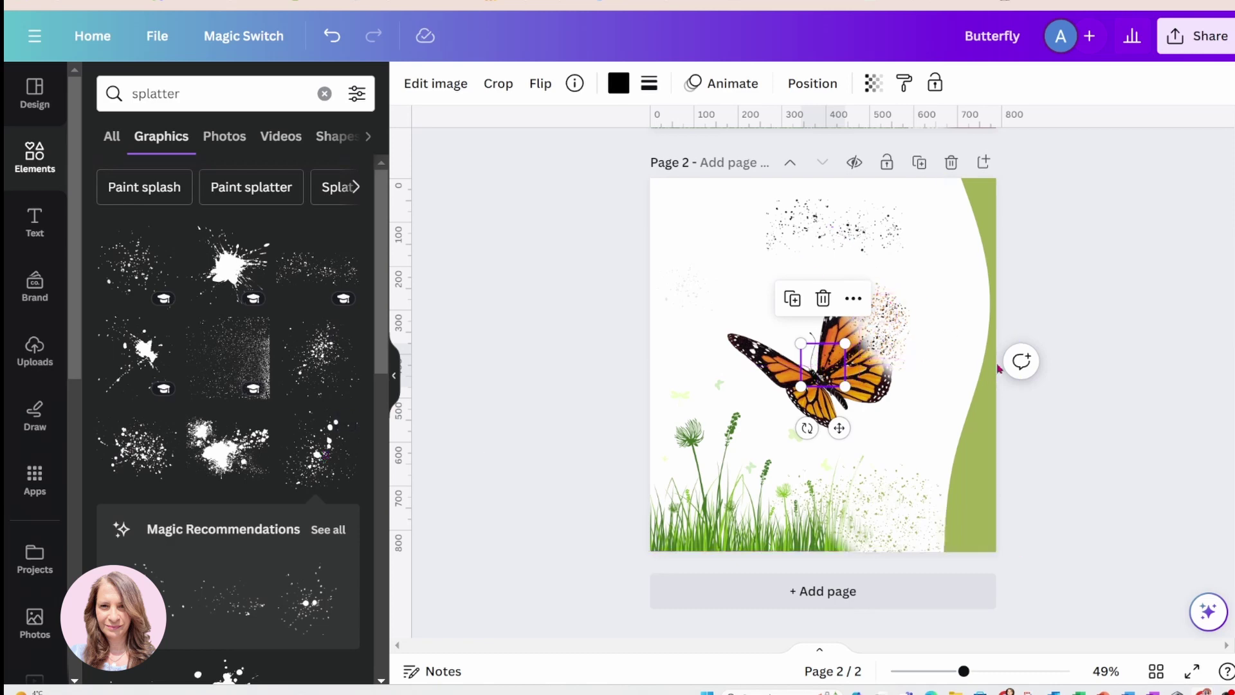
left_click_drag(840, 381, 948, 544)
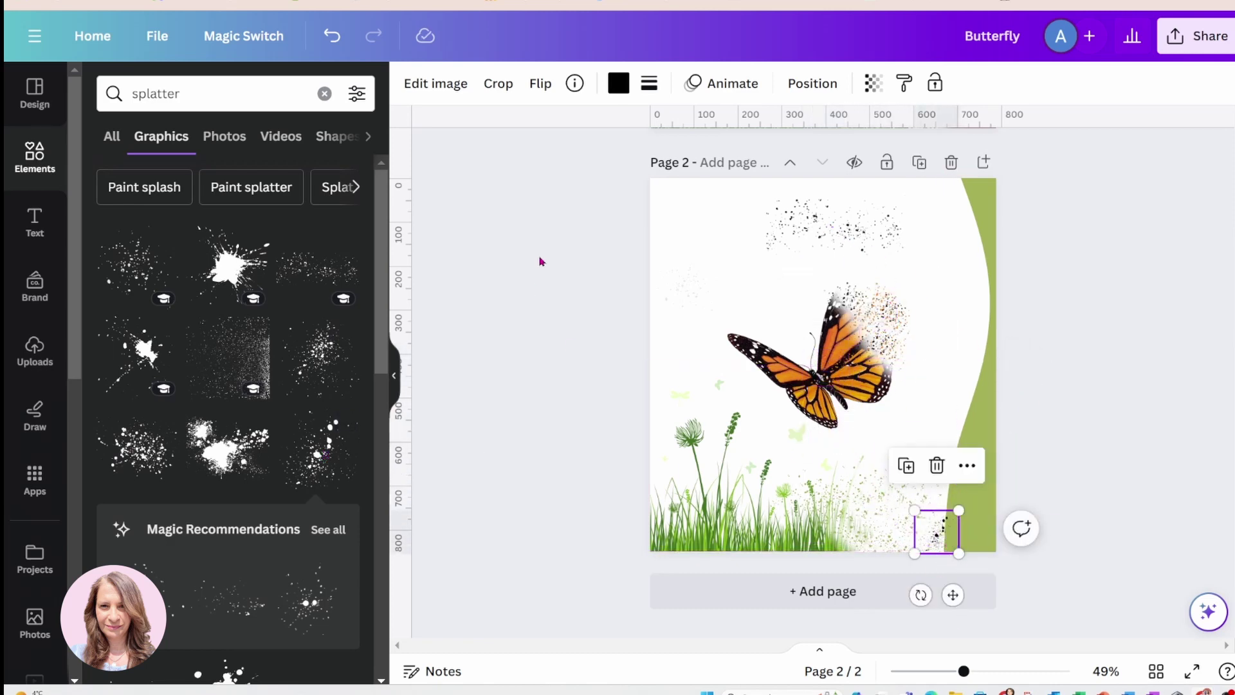
Step: Make the small splatter the white document colour and nudge it down-right
left_click(618, 92)
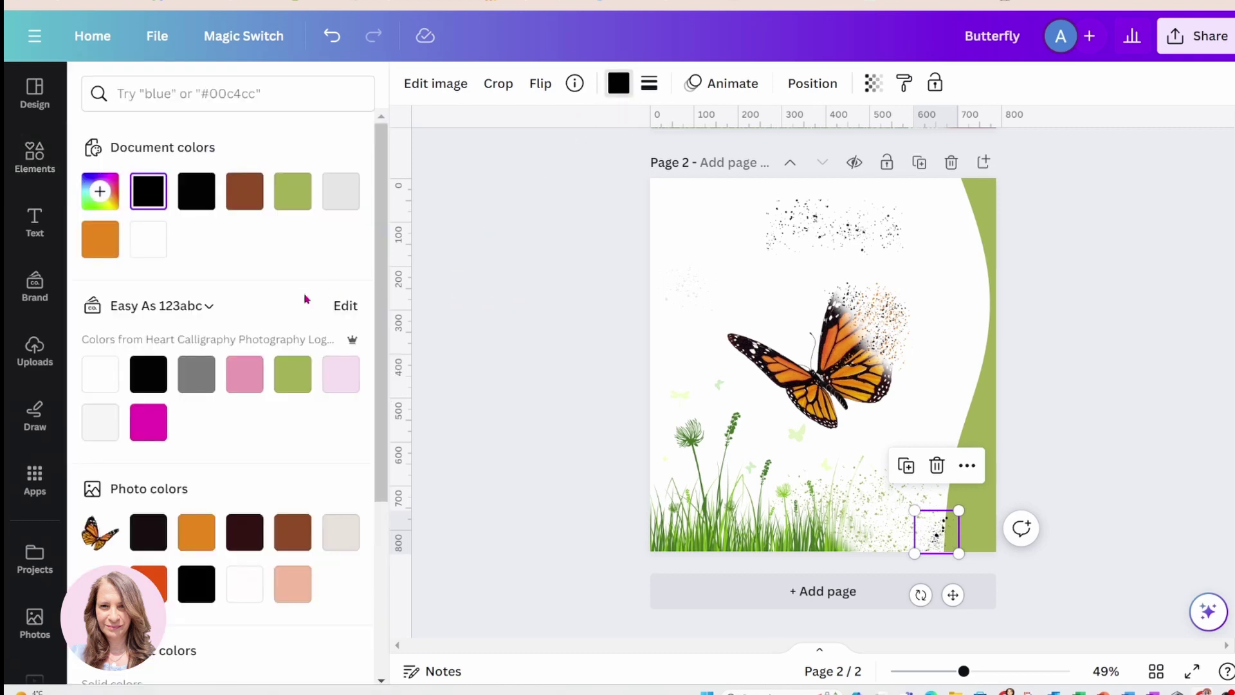
left_click(132, 249)
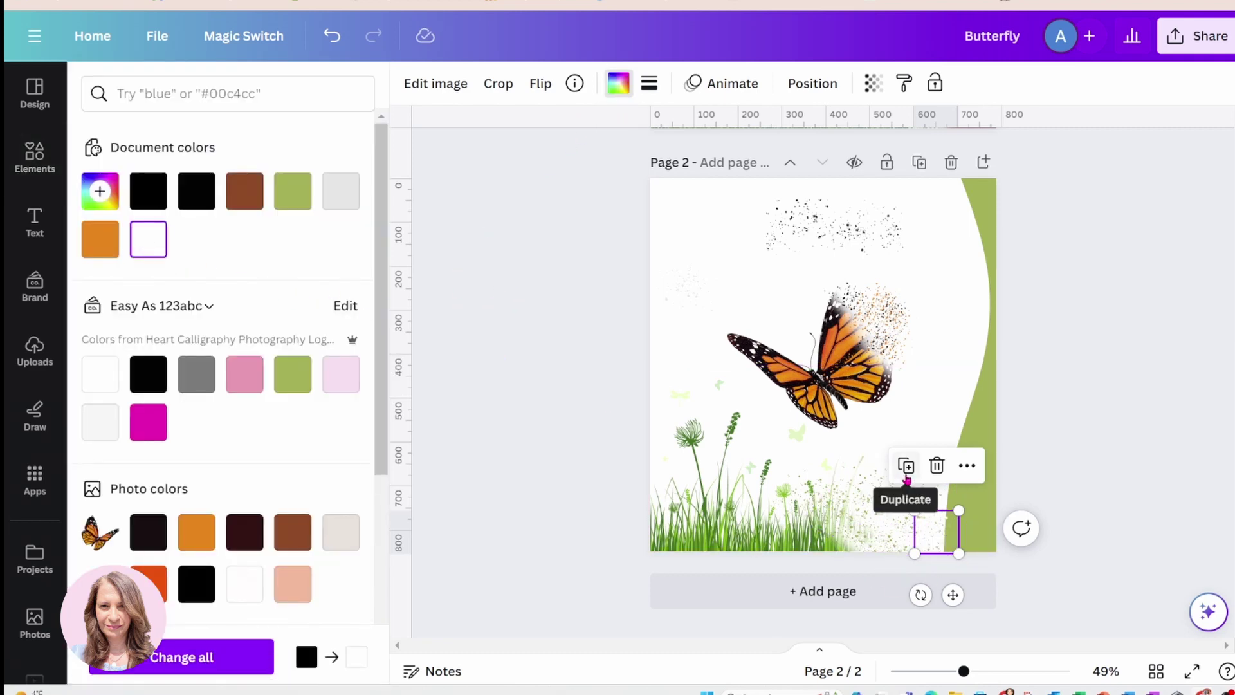
left_click_drag(927, 518, 963, 543)
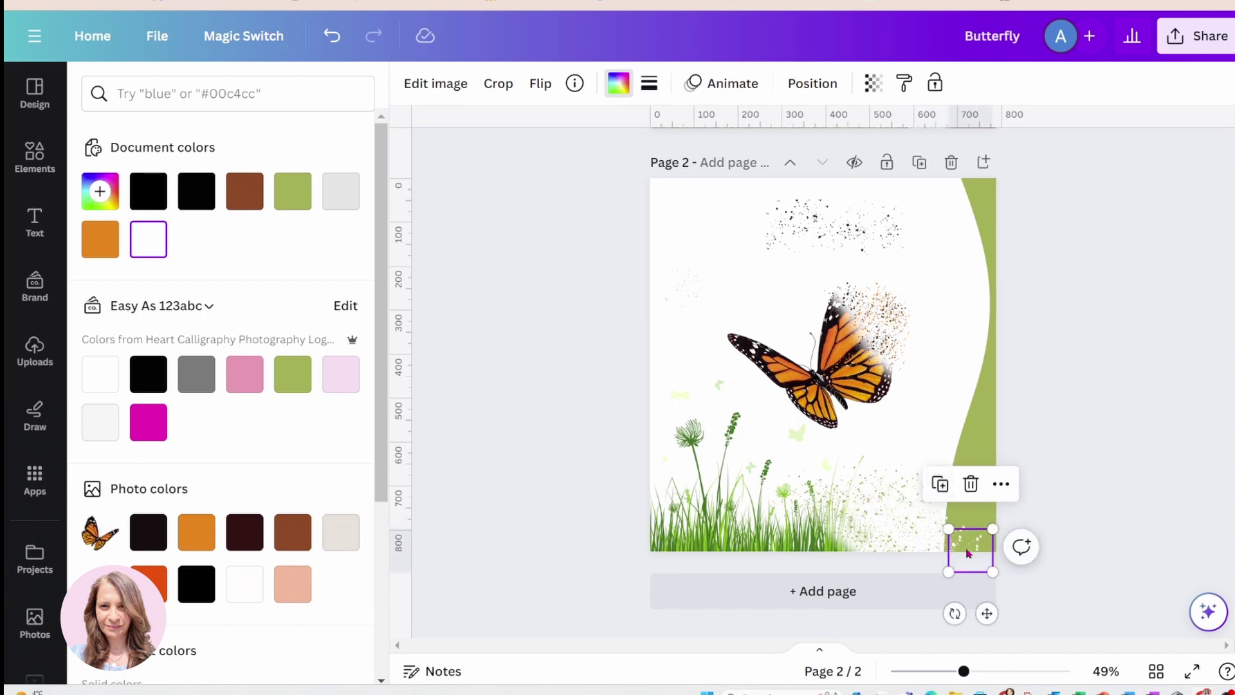
Step: Add then delete a test splatter, and shift the small dust piece over the wing
left_click(39, 166)
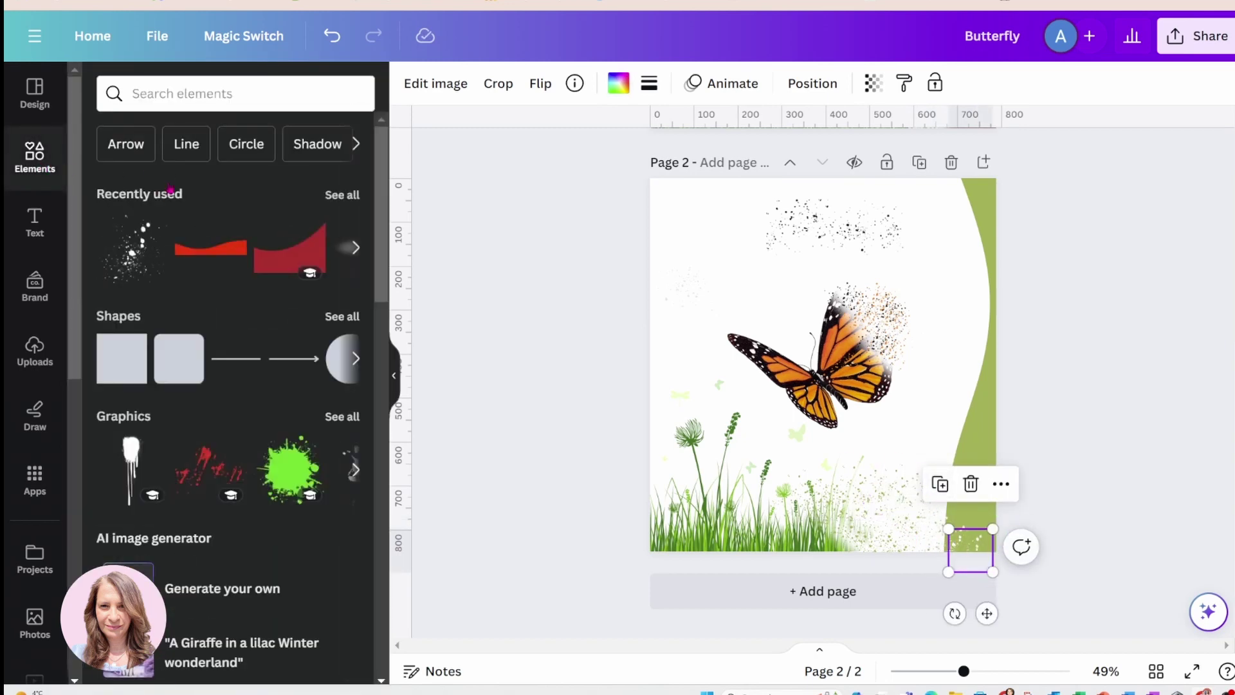
left_click(131, 246)
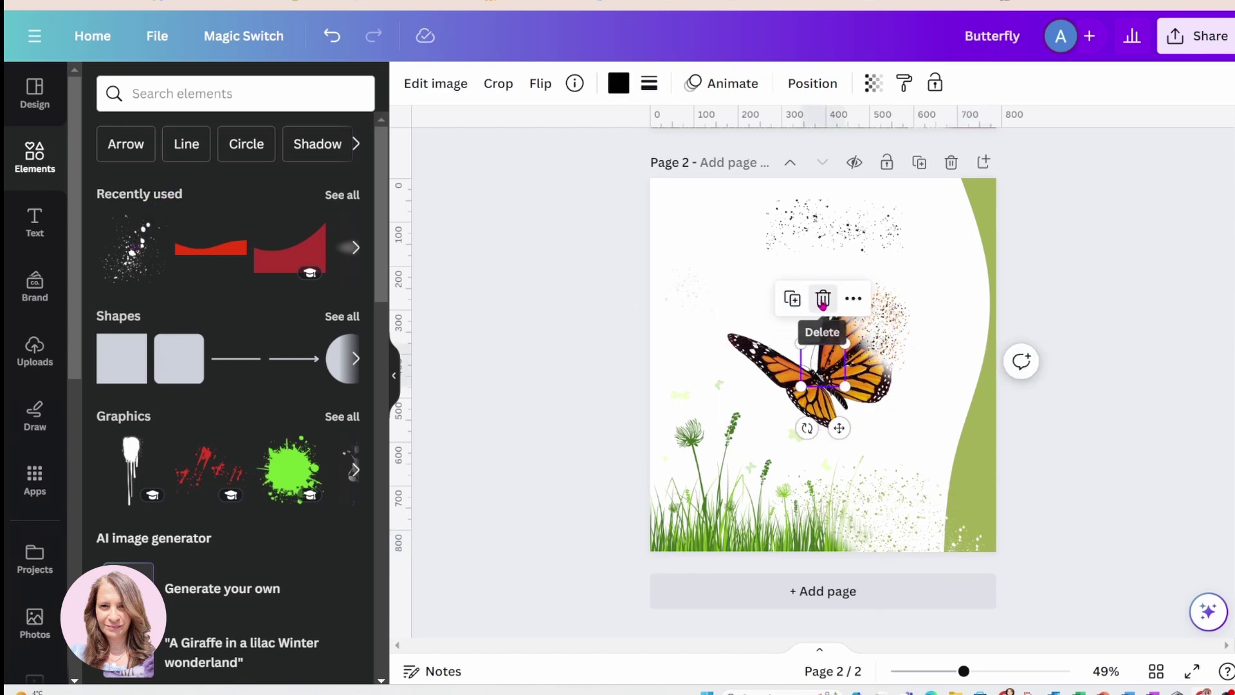
left_click(823, 298)
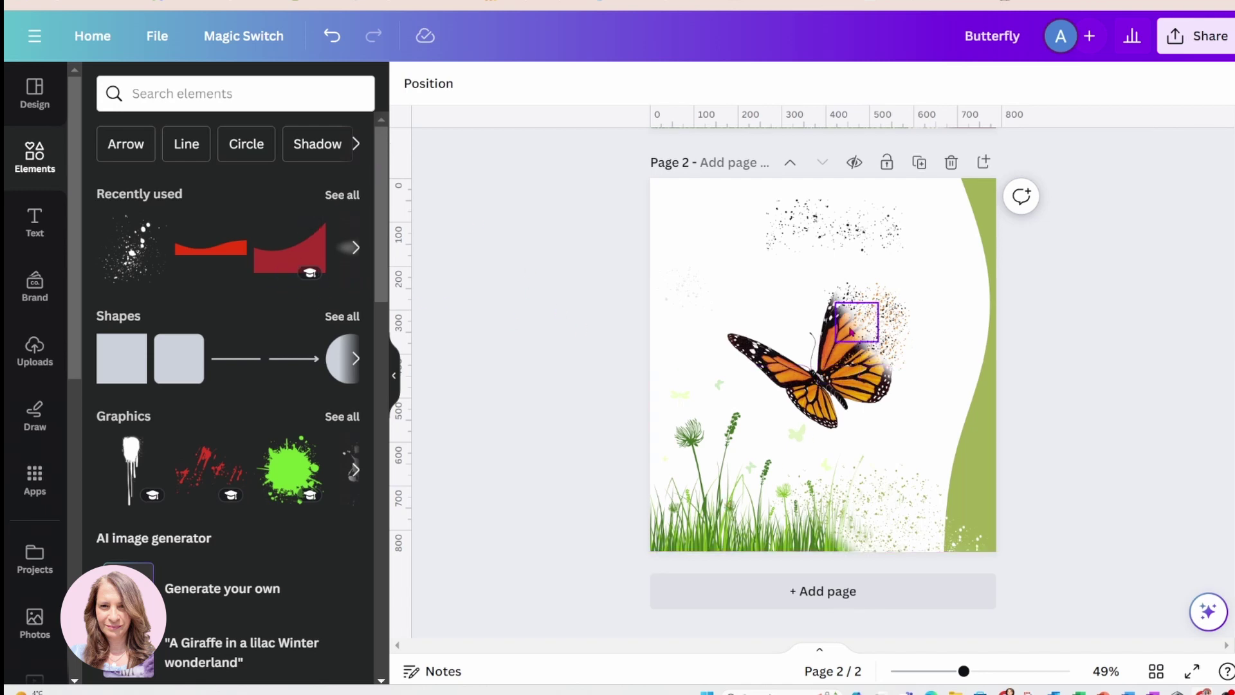
left_click_drag(859, 334, 894, 368)
Step: Add a shadow graphic from an Elements search for 'shadow'
left_click(135, 97)
type("shado")
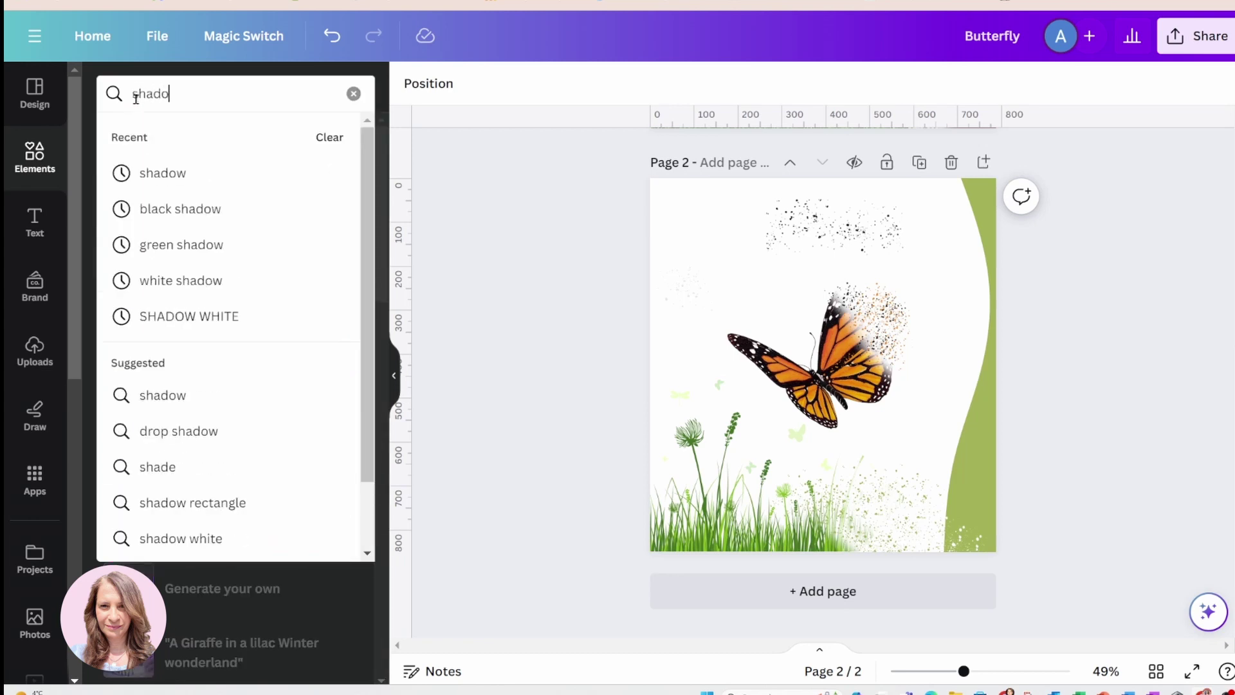
type("w")
key("Return")
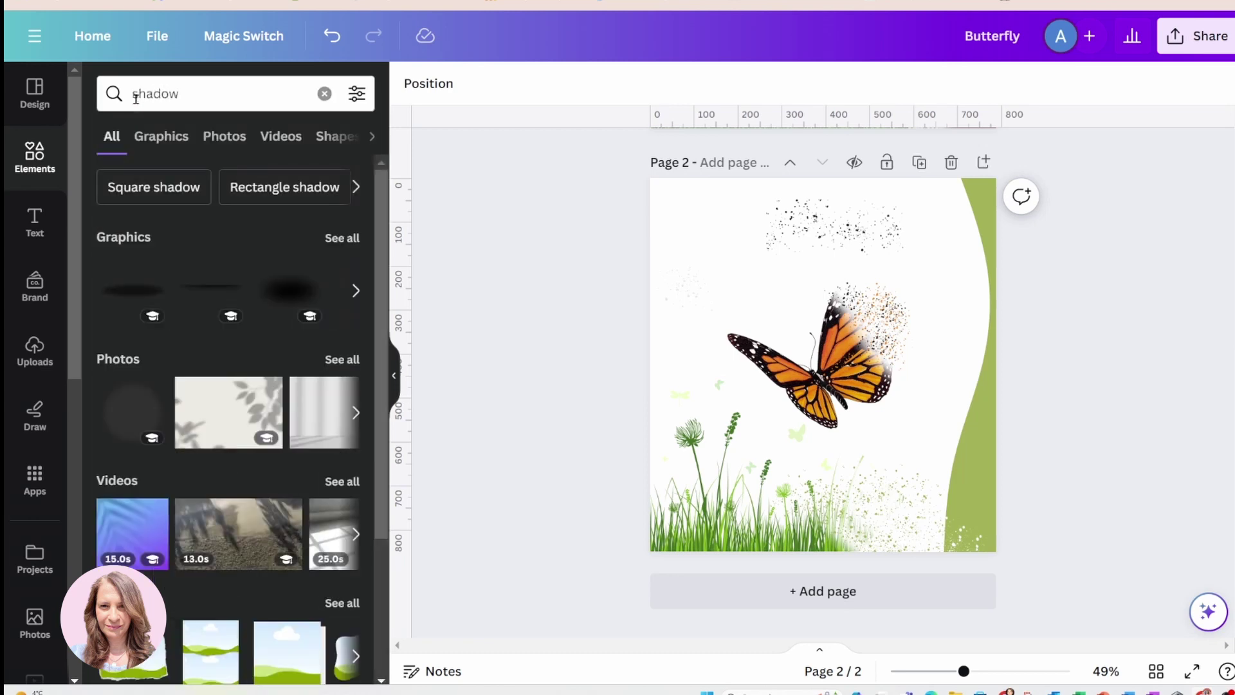
left_click(355, 239)
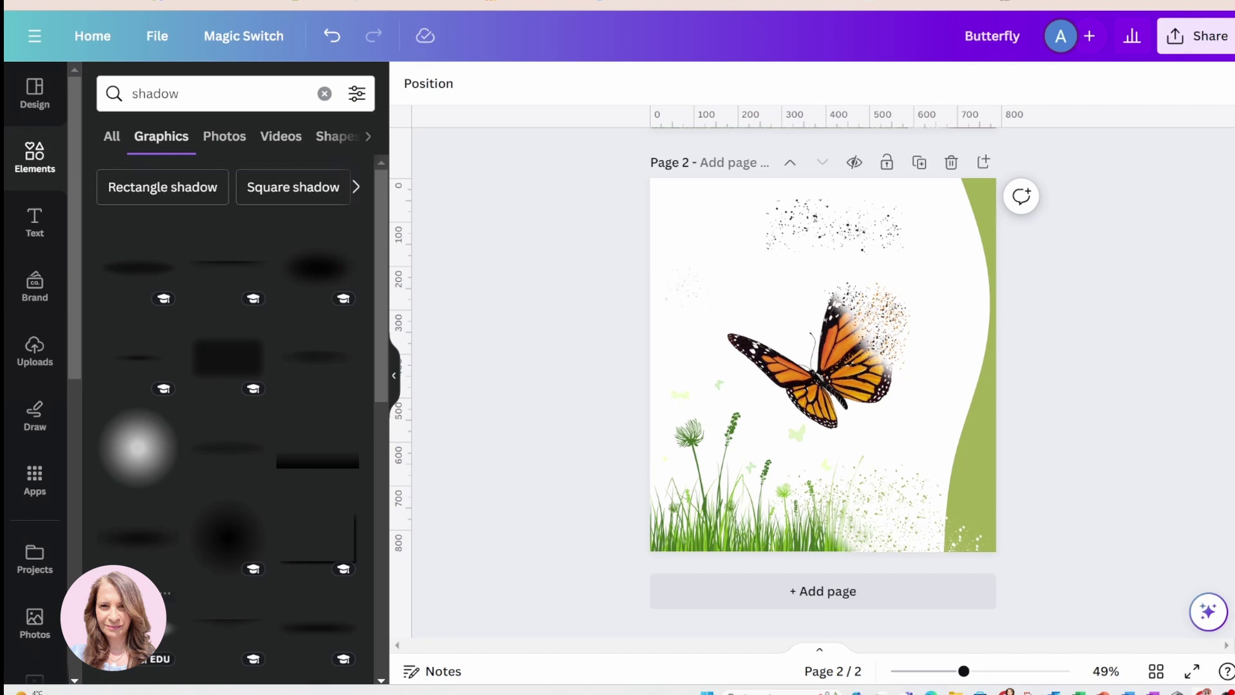
left_click(135, 624)
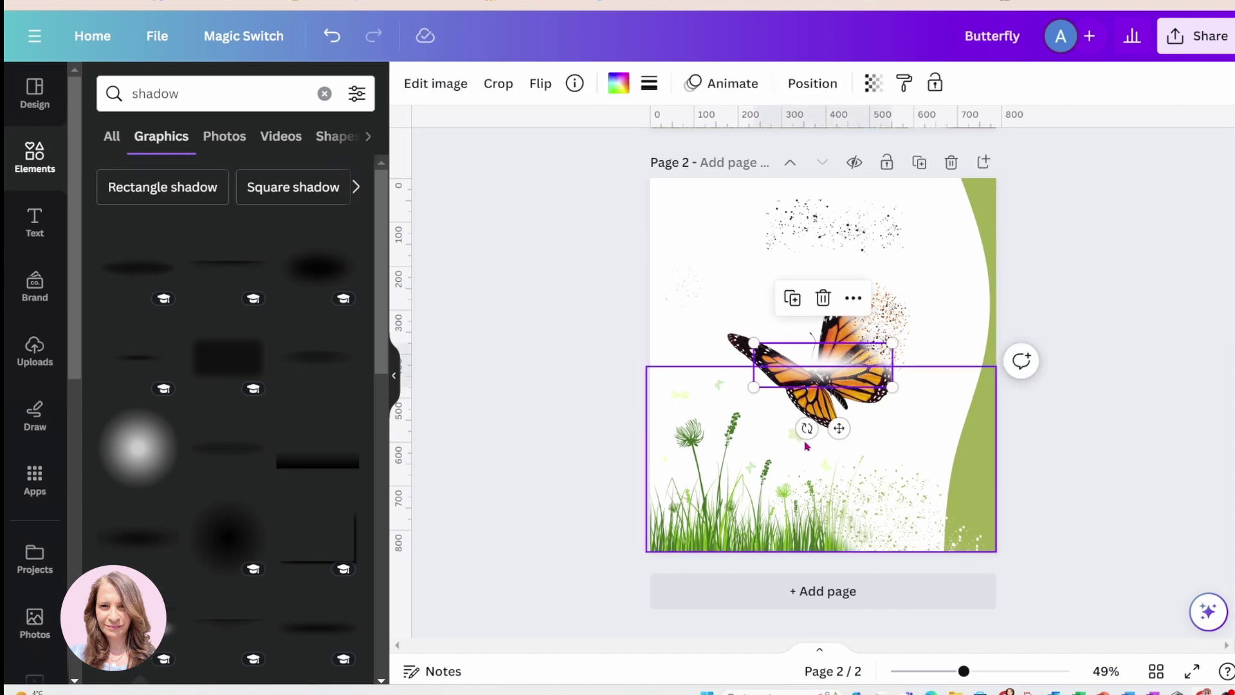
Step: Turn the shadow nearly vertical along the green border, duplicate it higher, and raise the small splatter
left_click_drag(806, 428, 952, 550)
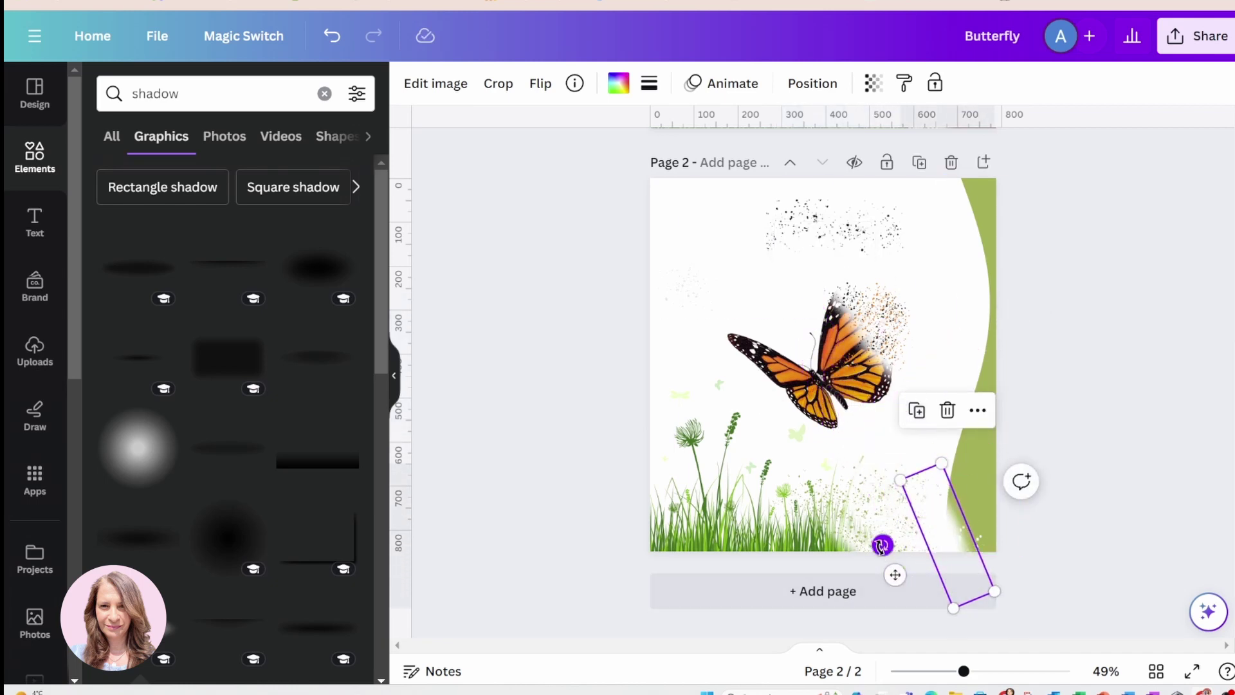
left_click_drag(882, 545, 887, 515)
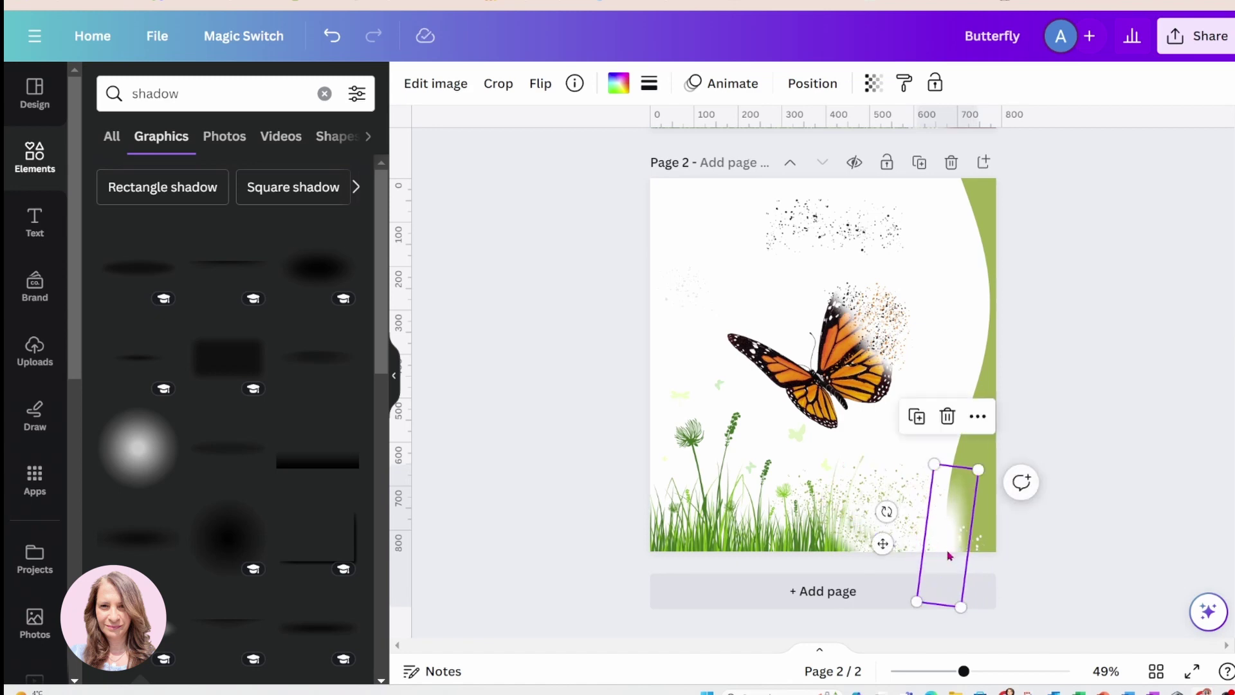
left_click_drag(948, 554, 945, 526)
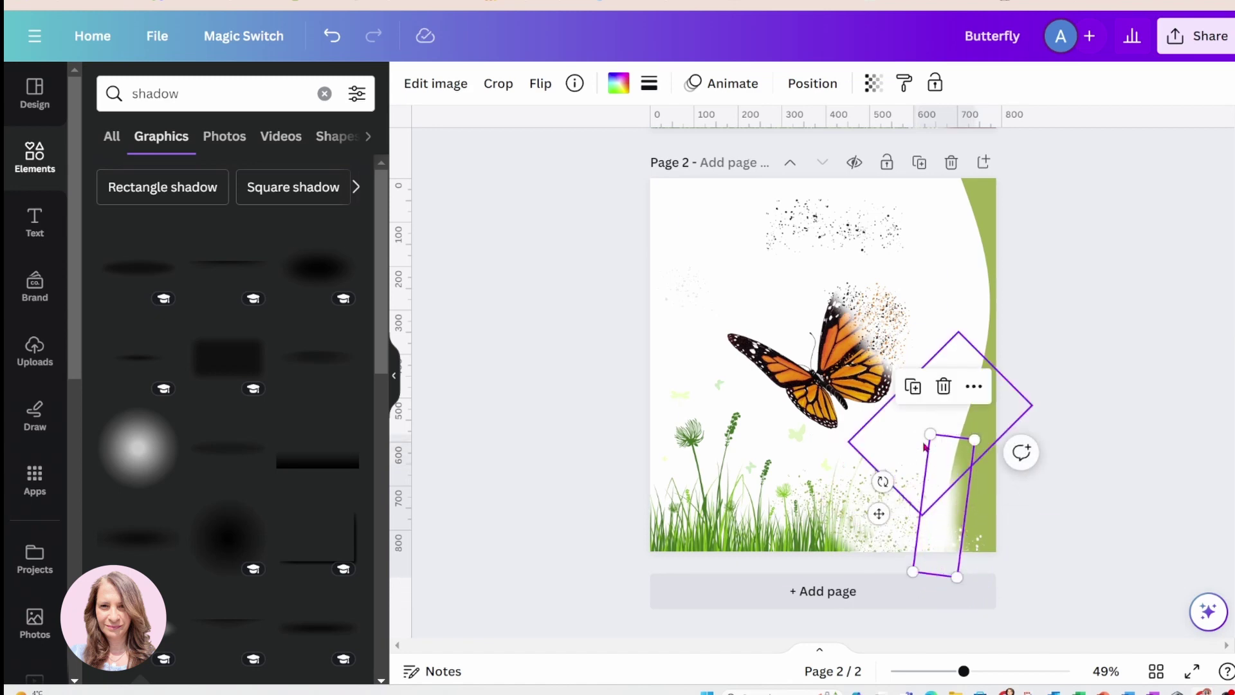
left_click(919, 399)
left_click_drag(949, 483, 948, 415)
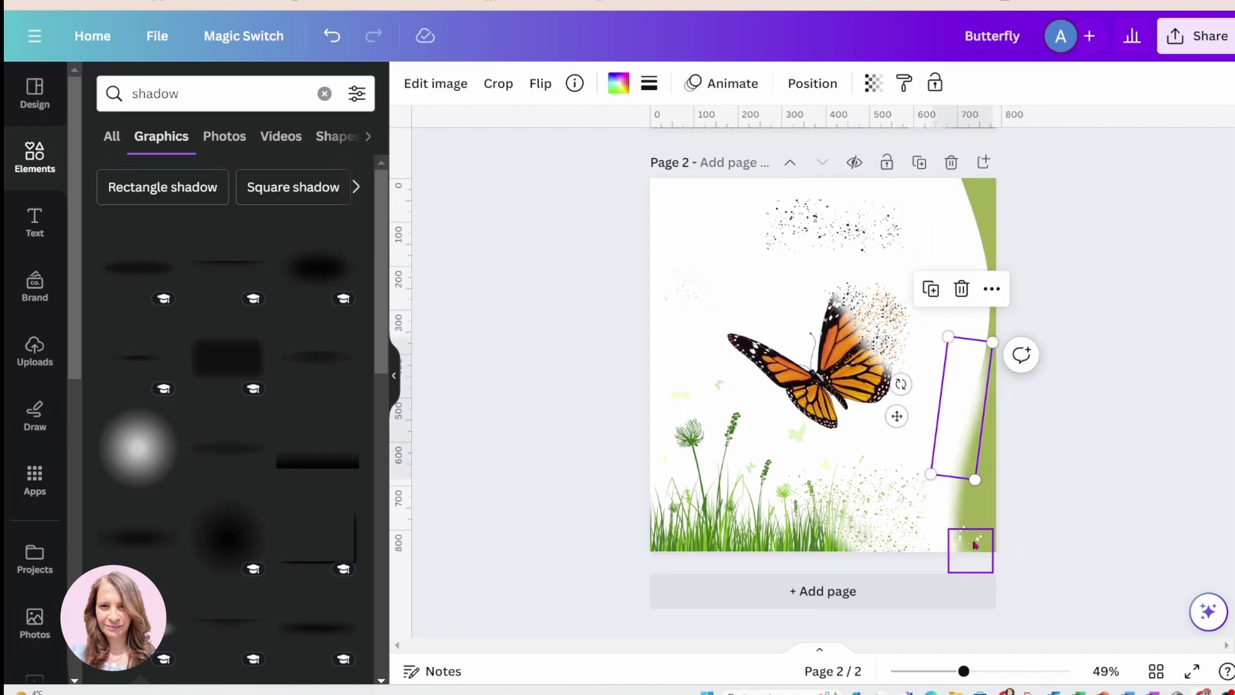
left_click_drag(974, 544, 963, 524)
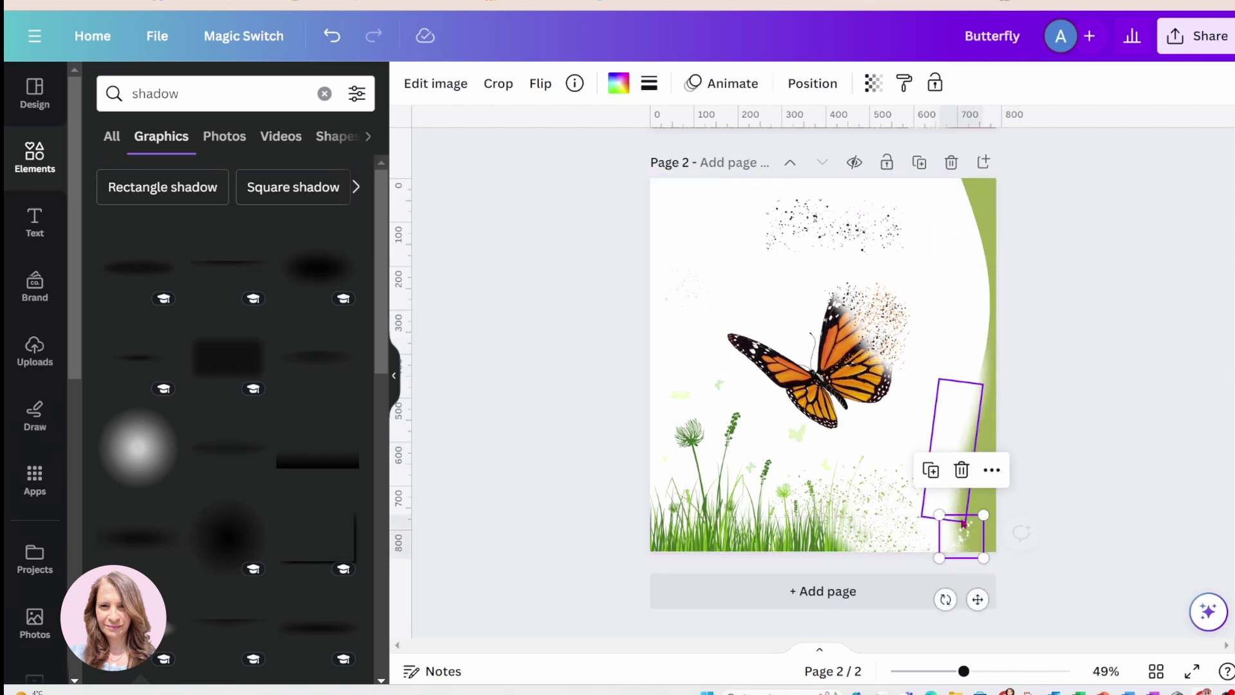
left_click_drag(947, 537, 952, 473)
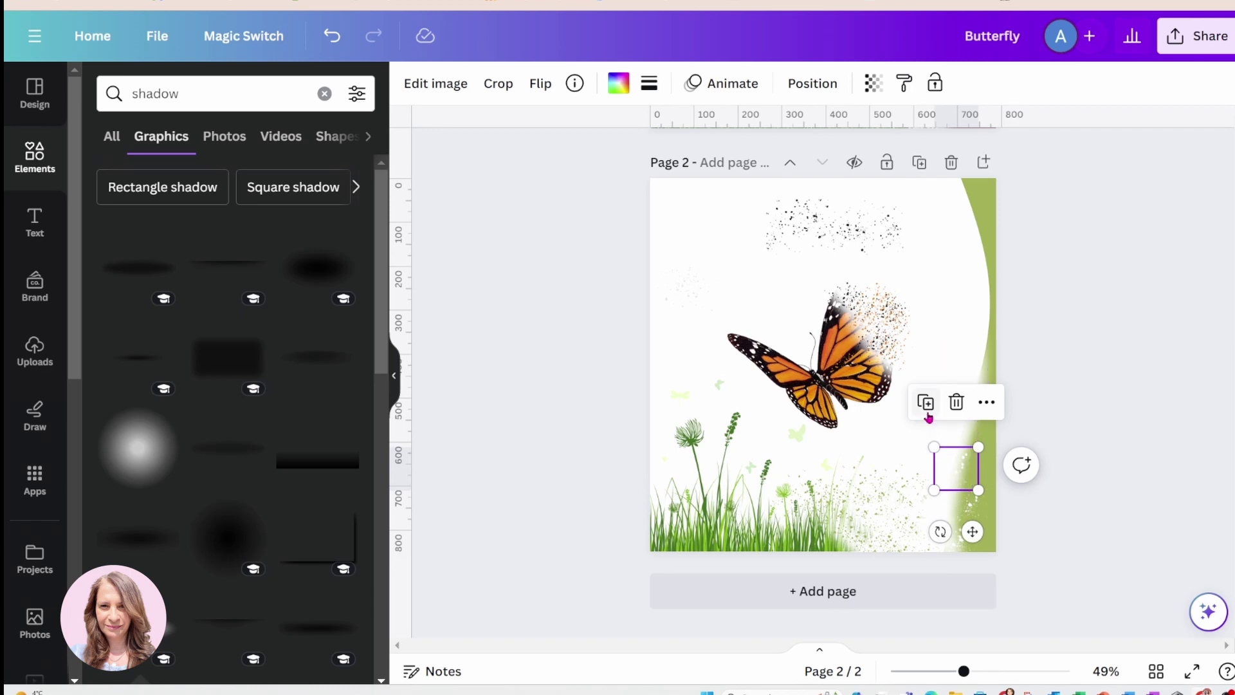
Step: Colour the small splatter the olive brand green
left_click(618, 83)
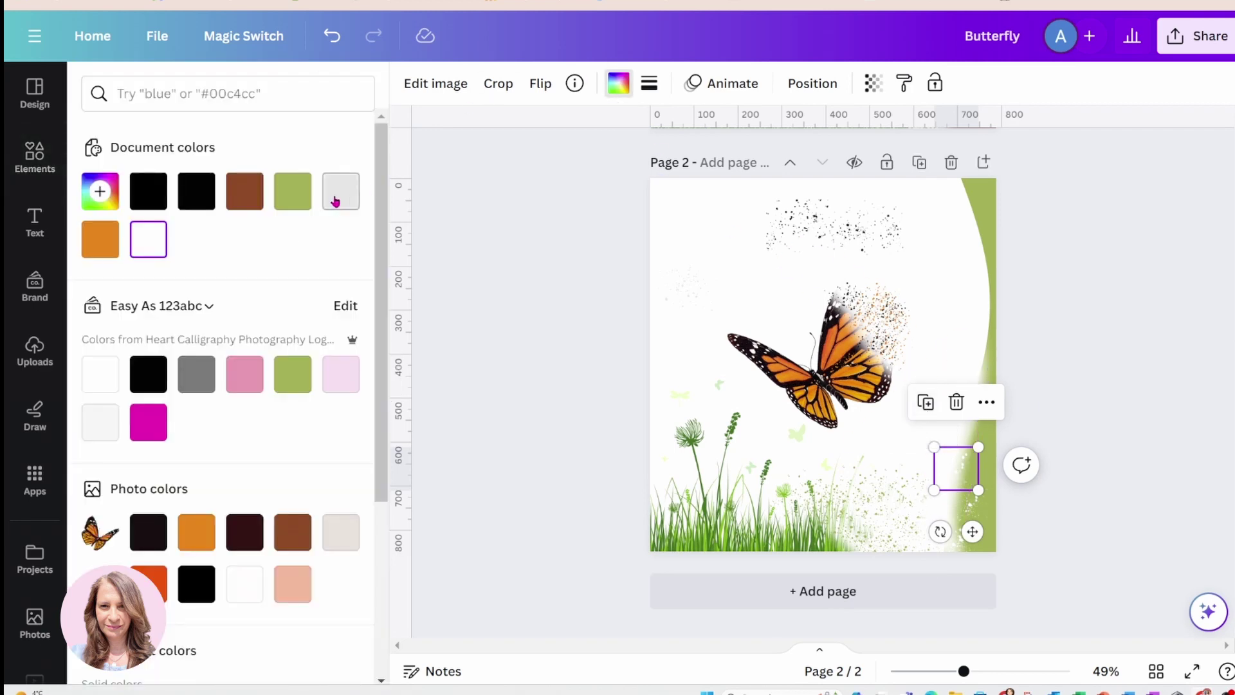
left_click(293, 192)
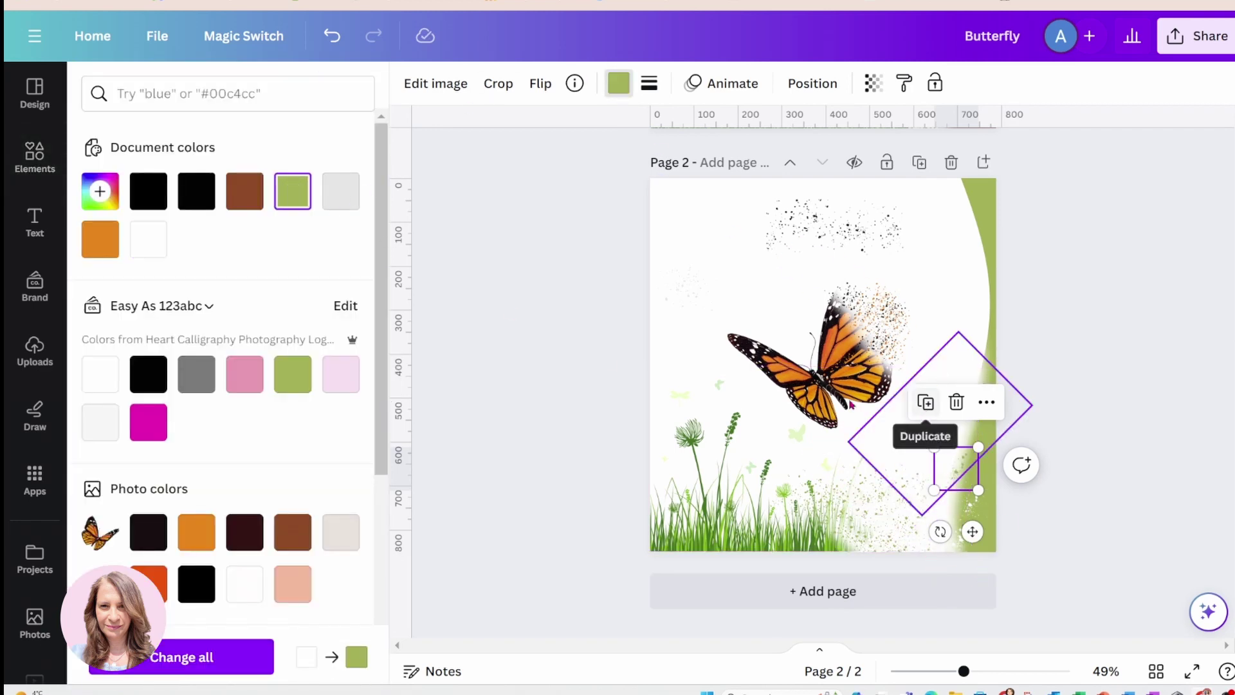
scroll(322, 531, "down", 5)
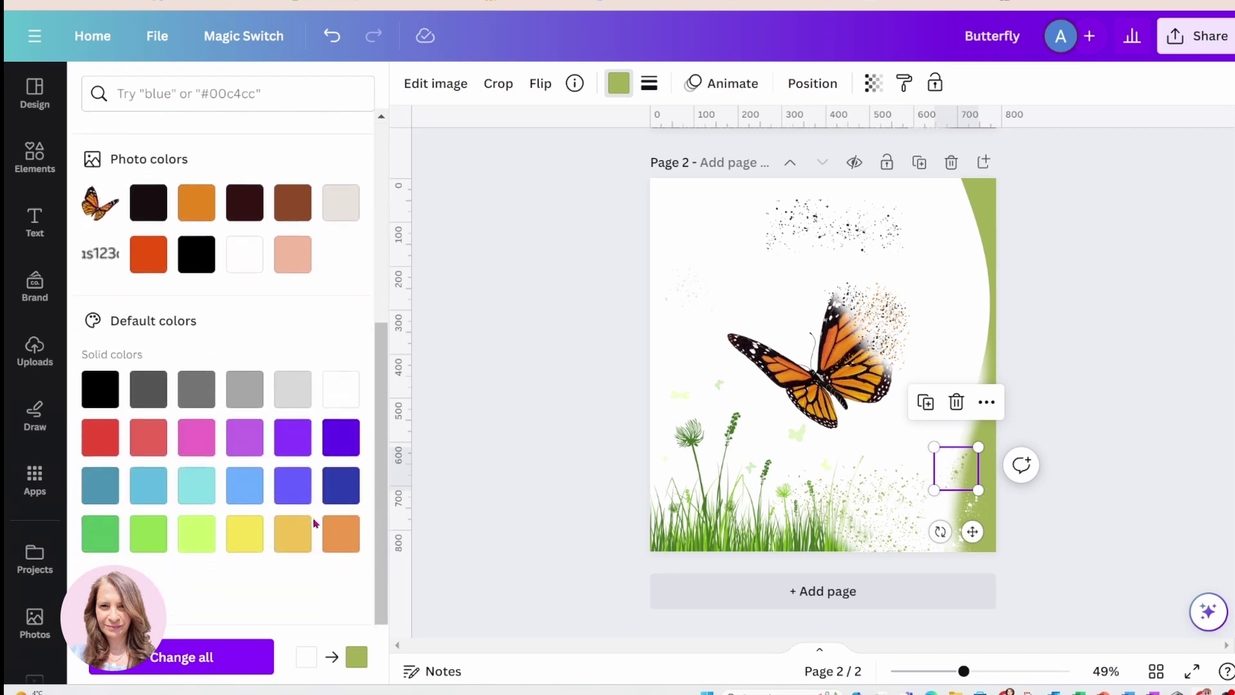
left_click(146, 532)
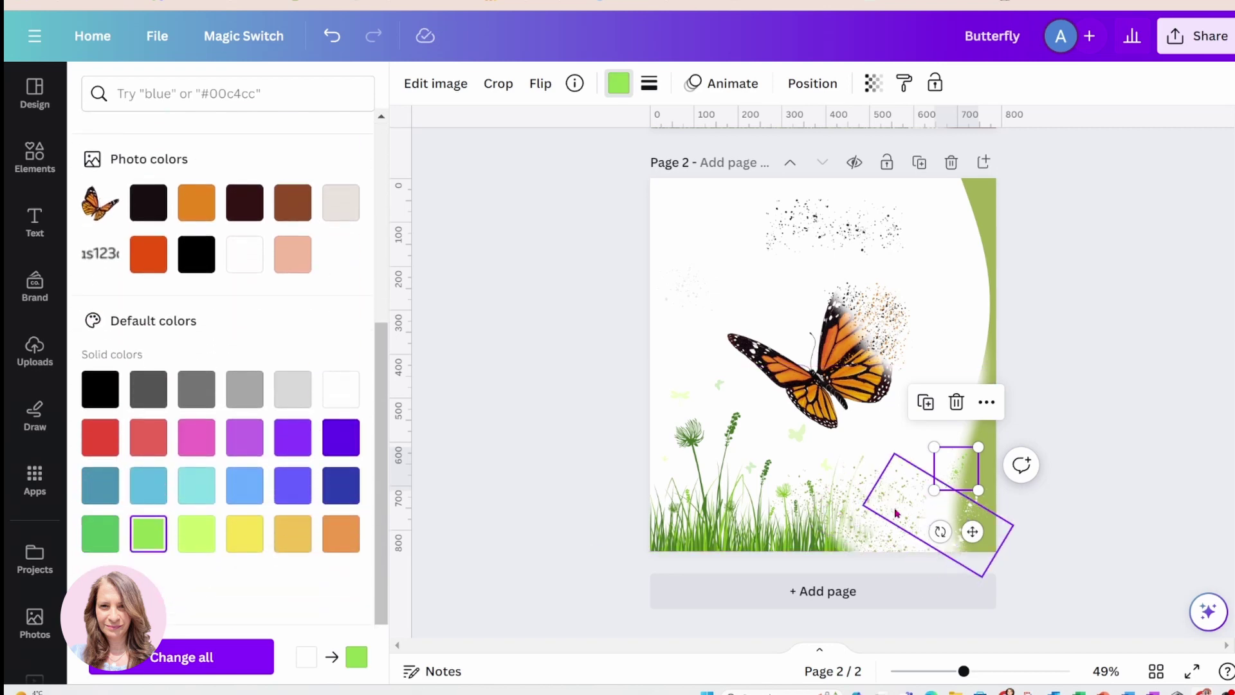
scroll(205, 425, "up", 5)
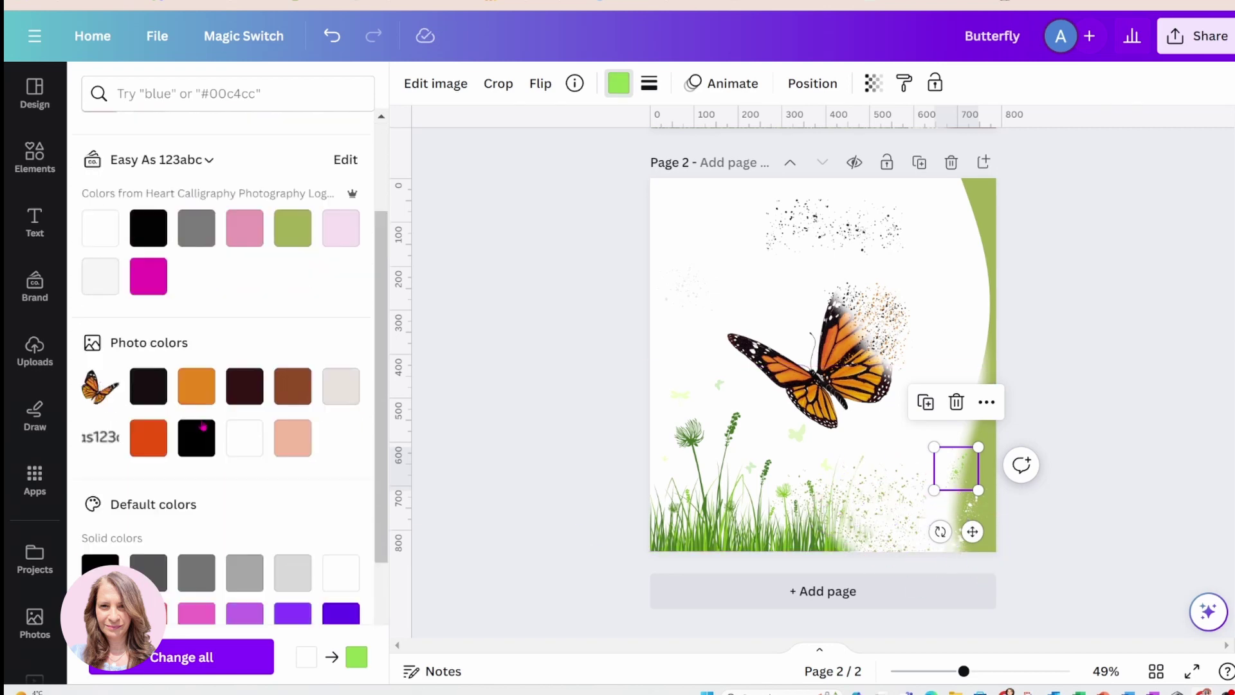
left_click(309, 383)
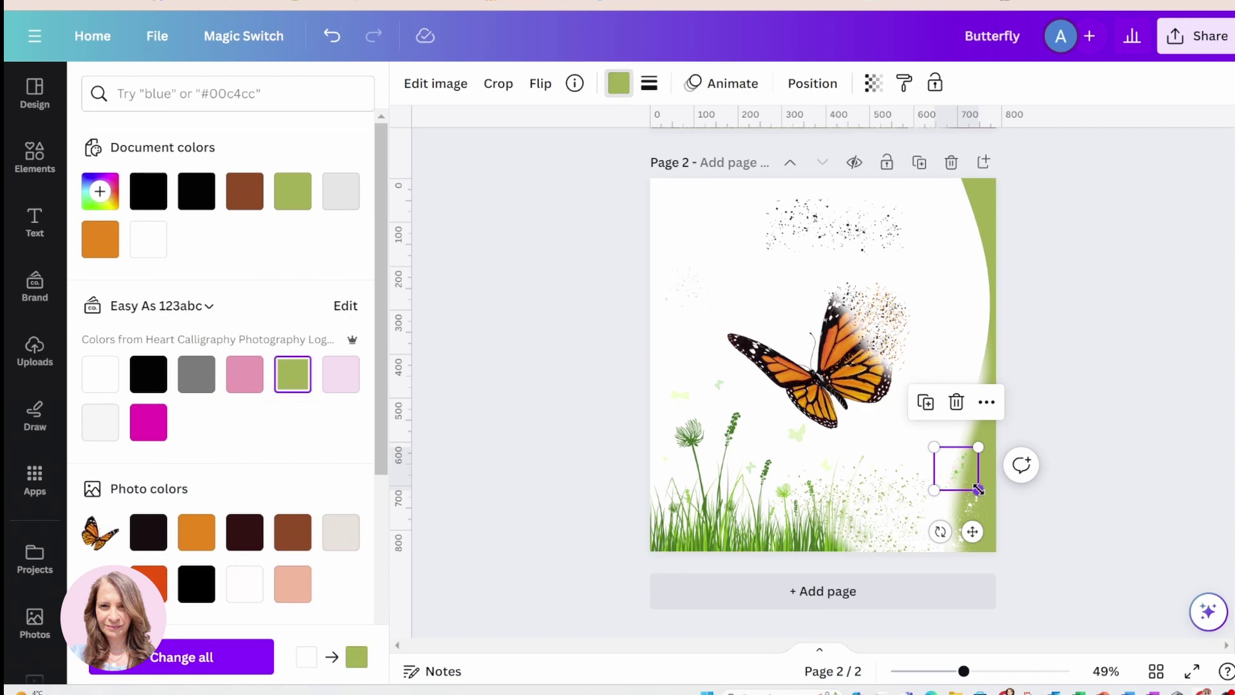
Step: Place the green splatter in the lower-right corner and add a copy rotated about 30° above it
left_click_drag(964, 477, 951, 518)
left_click(913, 444)
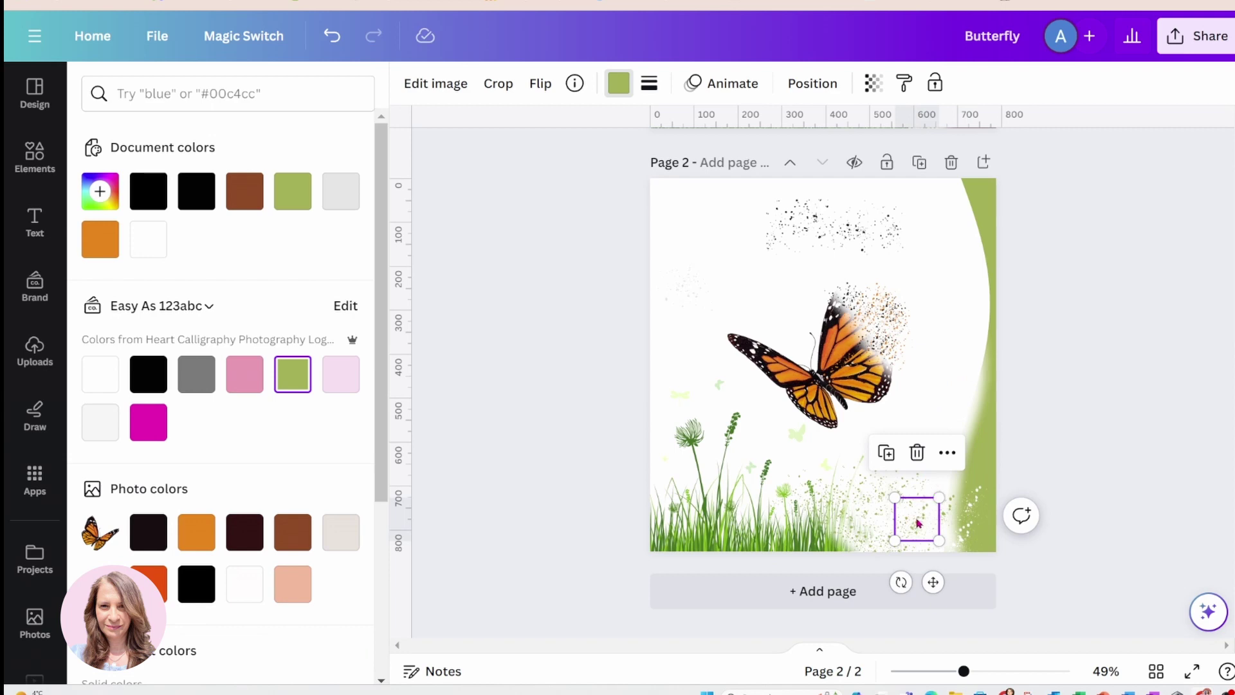
left_click_drag(946, 434, 955, 397)
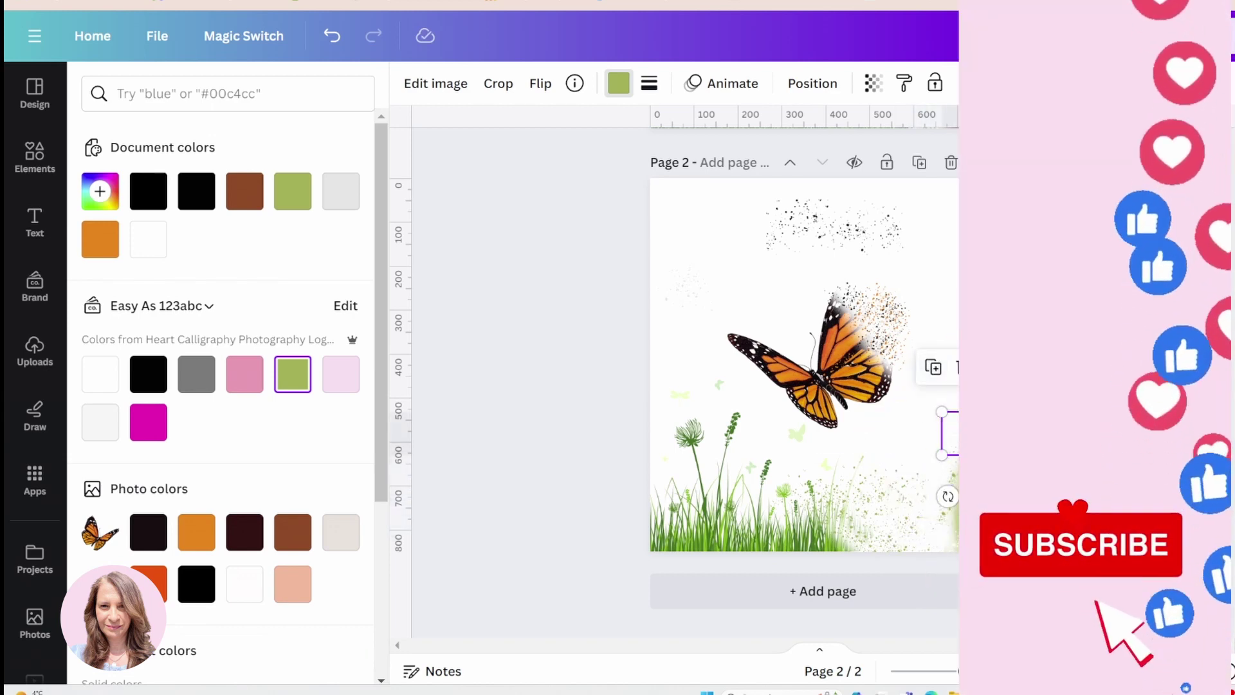
left_click_drag(952, 497, 949, 538)
left_click(1036, 380)
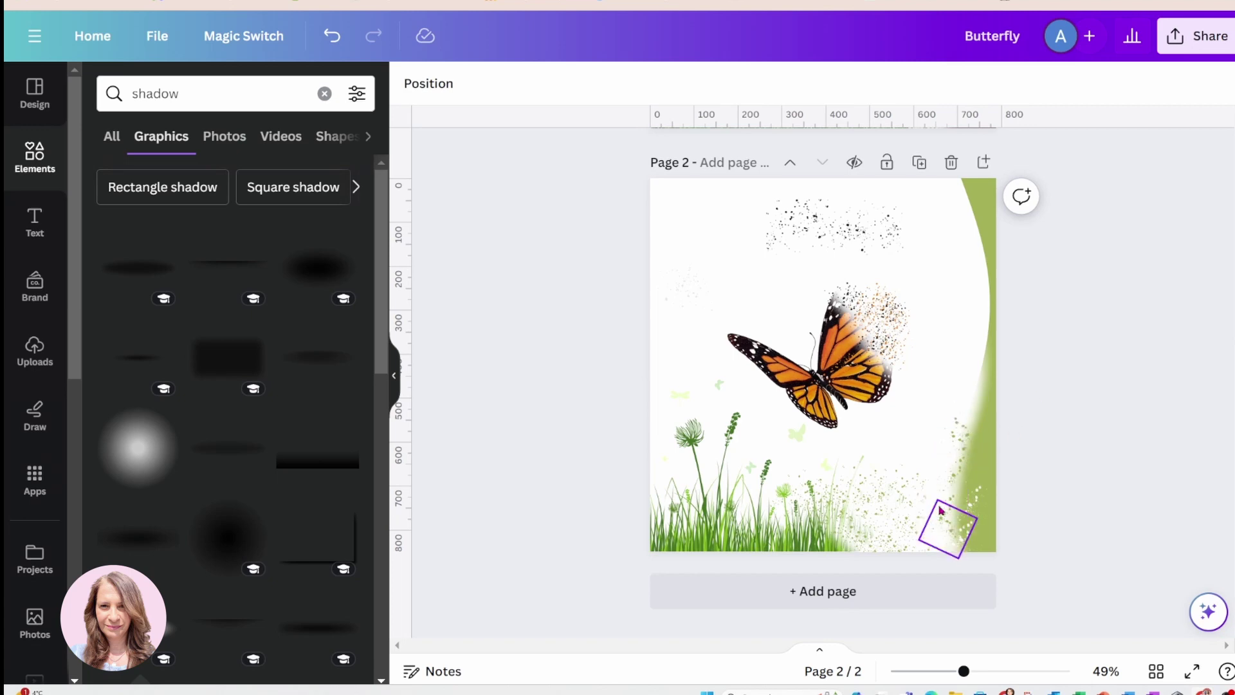
left_click_drag(940, 510, 967, 444)
Step: Delete the black splatter at the top of the page
left_click(974, 496)
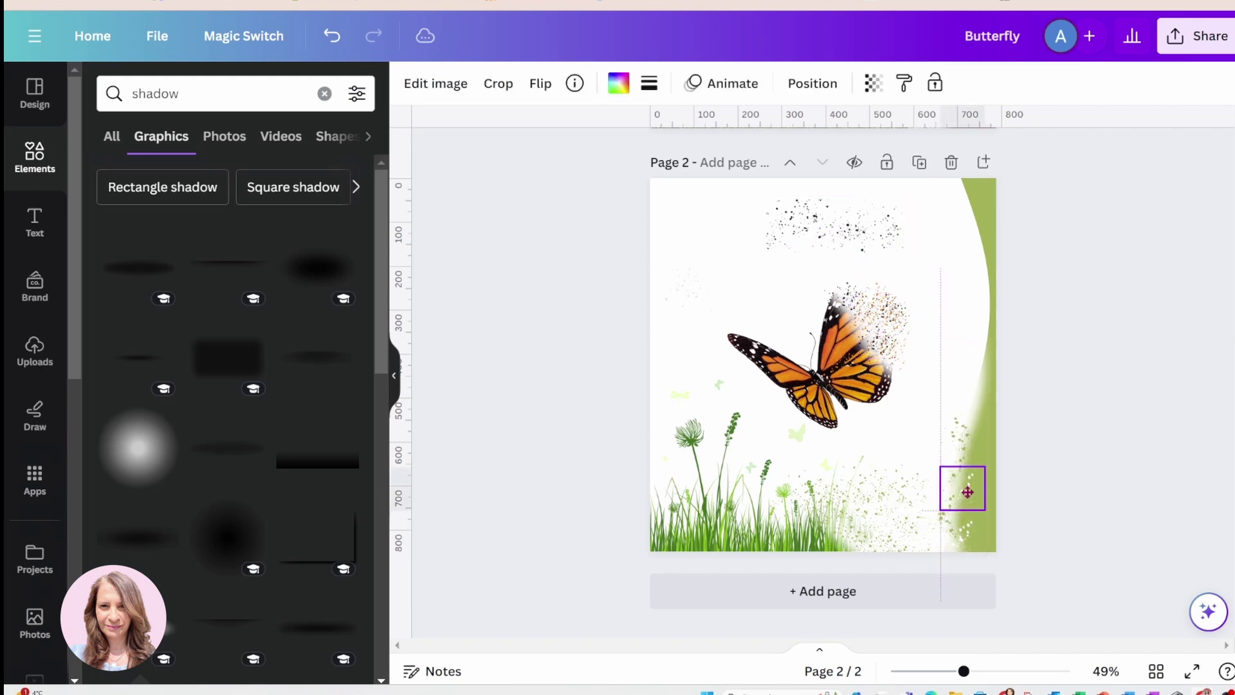
left_click(851, 238)
key("Delete")
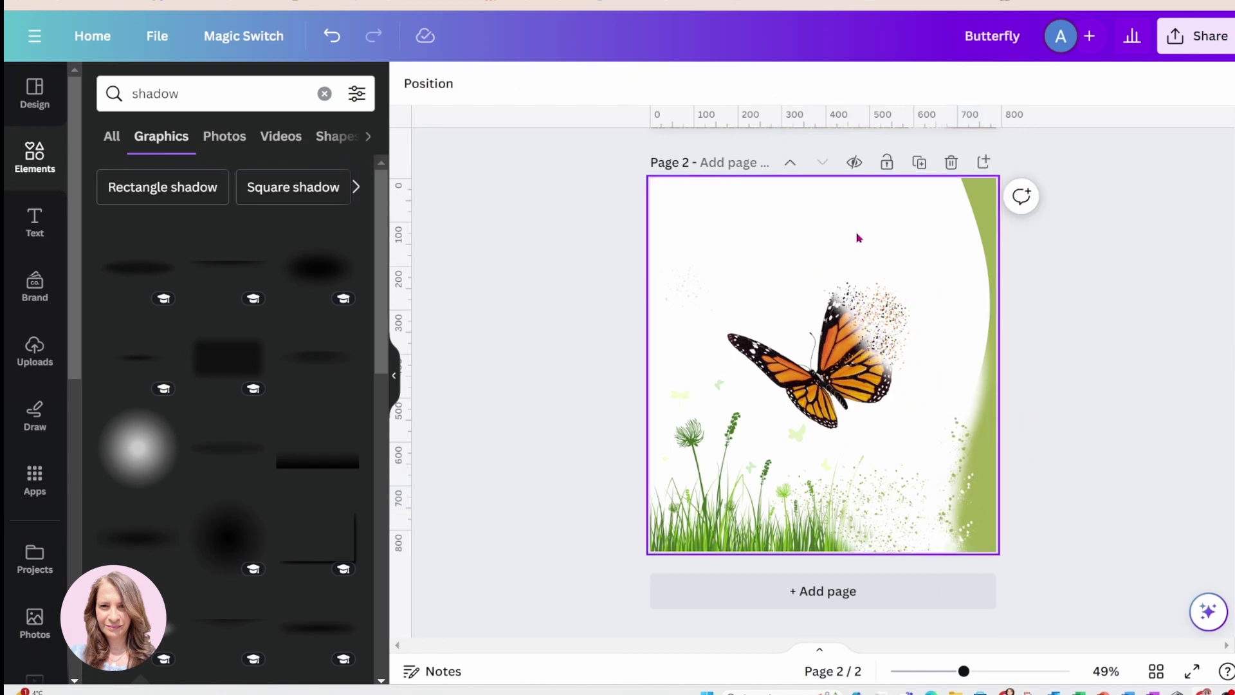
scroll(1094, 341, "up", 6)
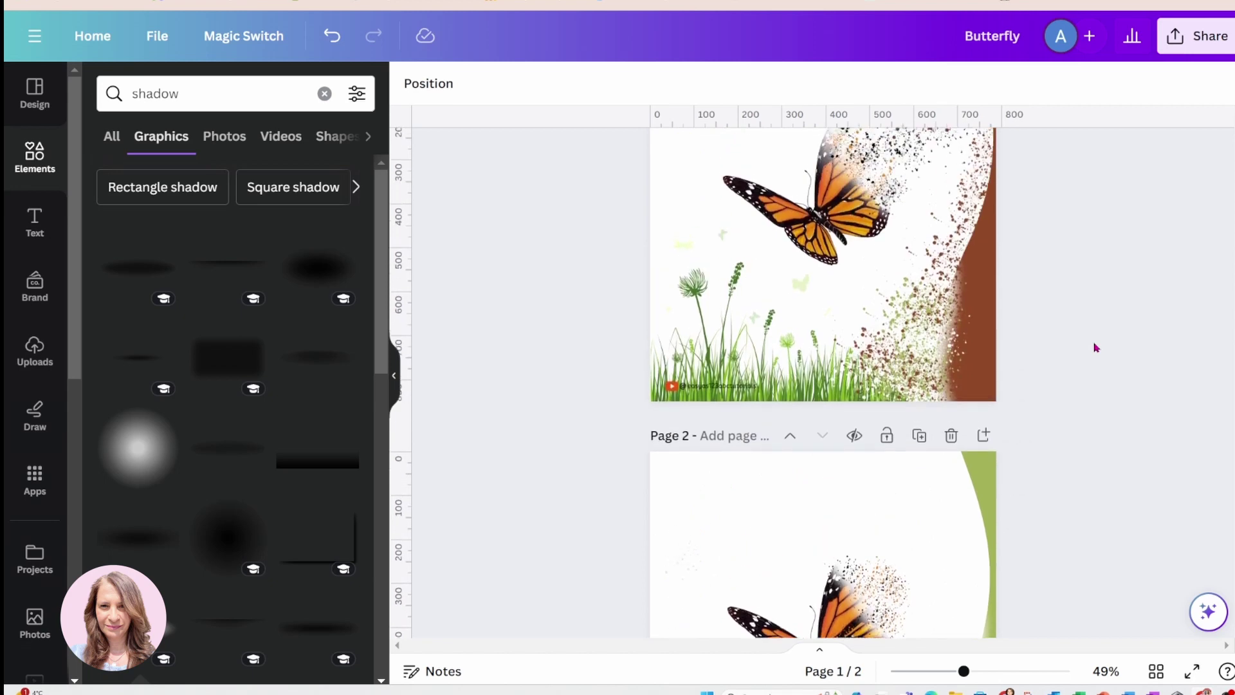
scroll(1064, 419, "down", 5)
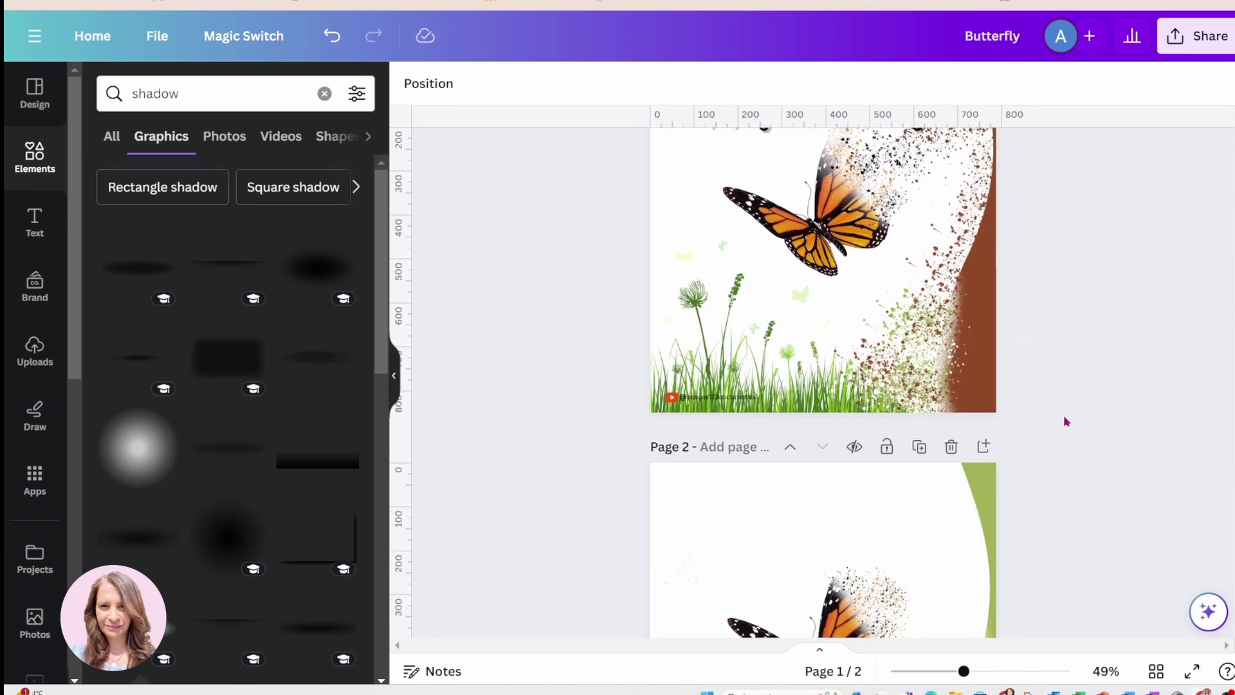
scroll(1066, 422, "down", 2)
scroll(1064, 422, "down", 1)
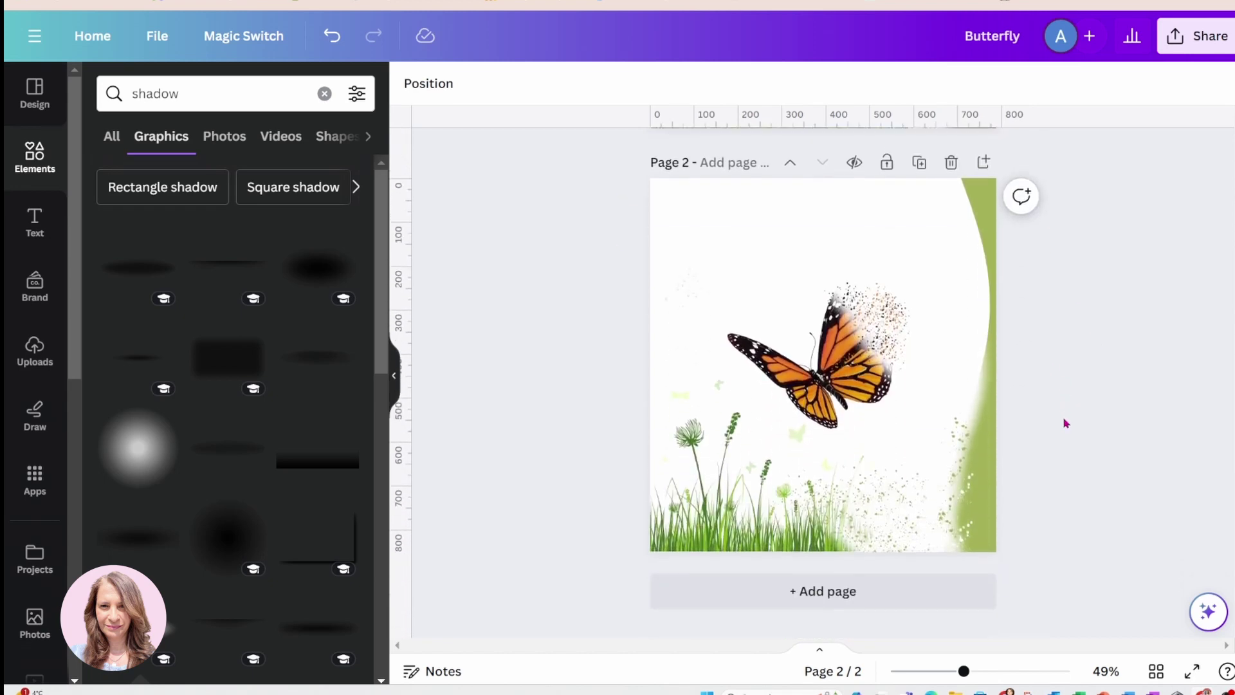